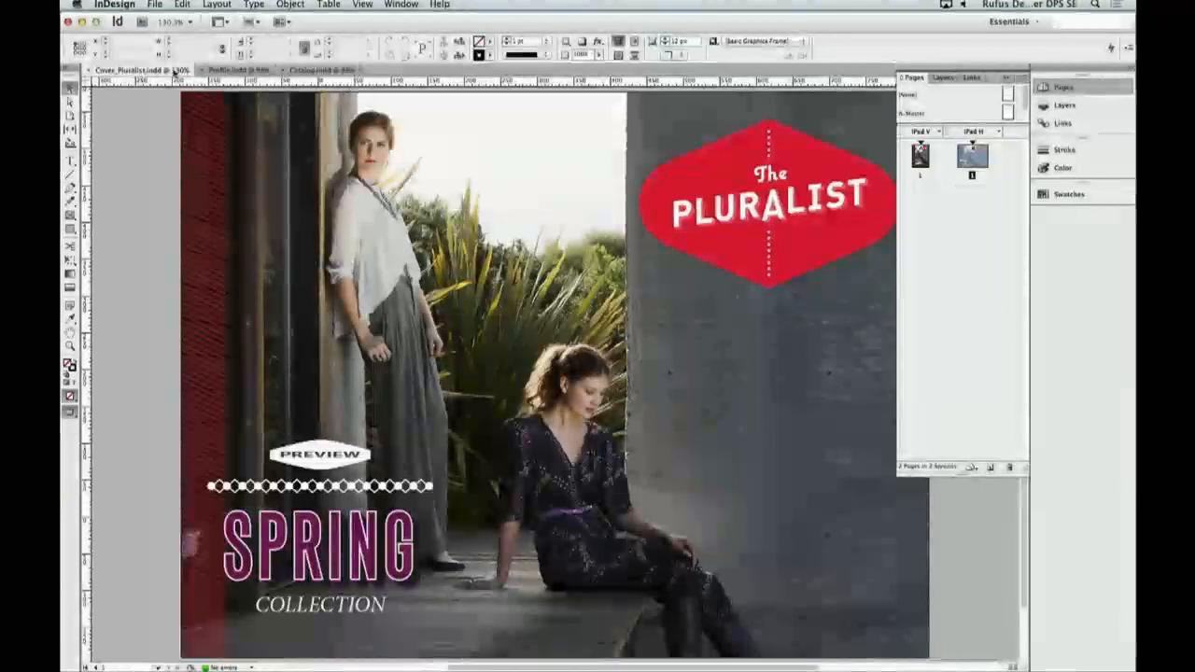
- Look over the cover, profile and catalog documents one after another
{"action": "left_click", "coordinate": [140, 70]}
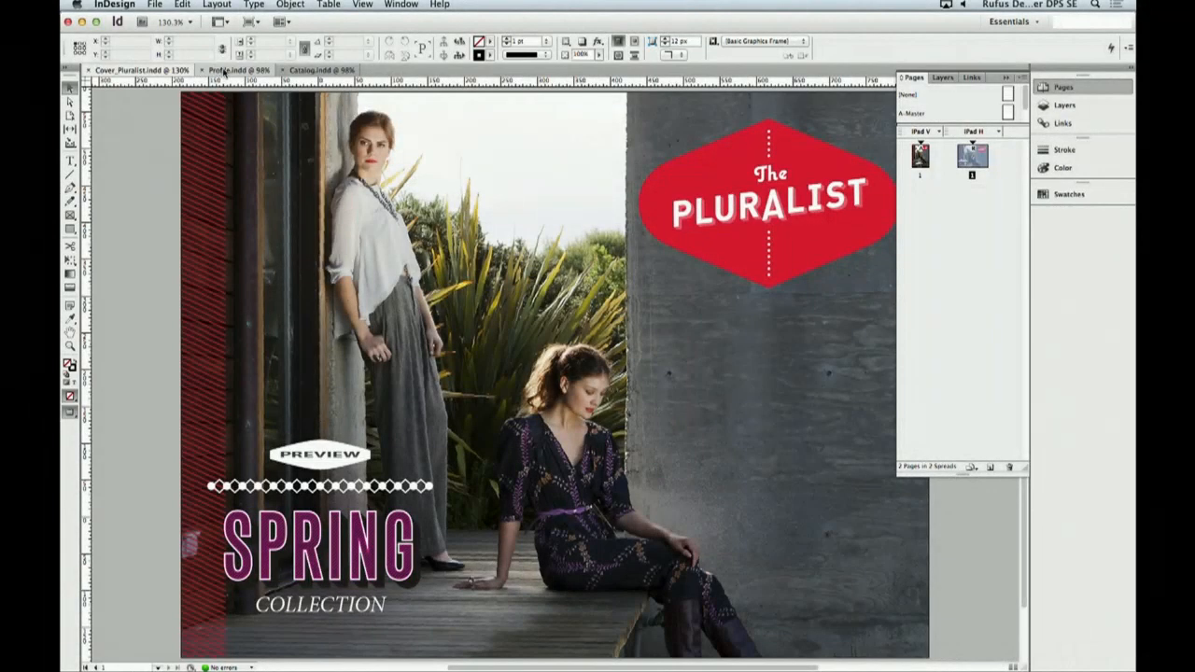
{"action": "left_click", "coordinate": [229, 70]}
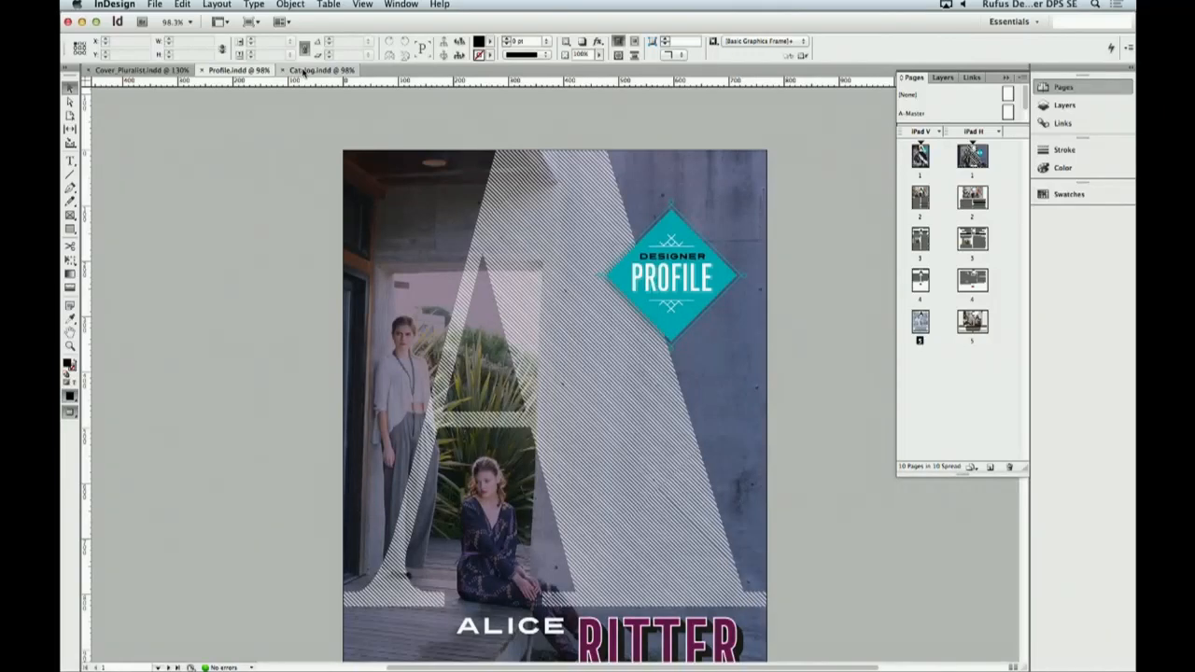
{"action": "left_click", "coordinate": [303, 70]}
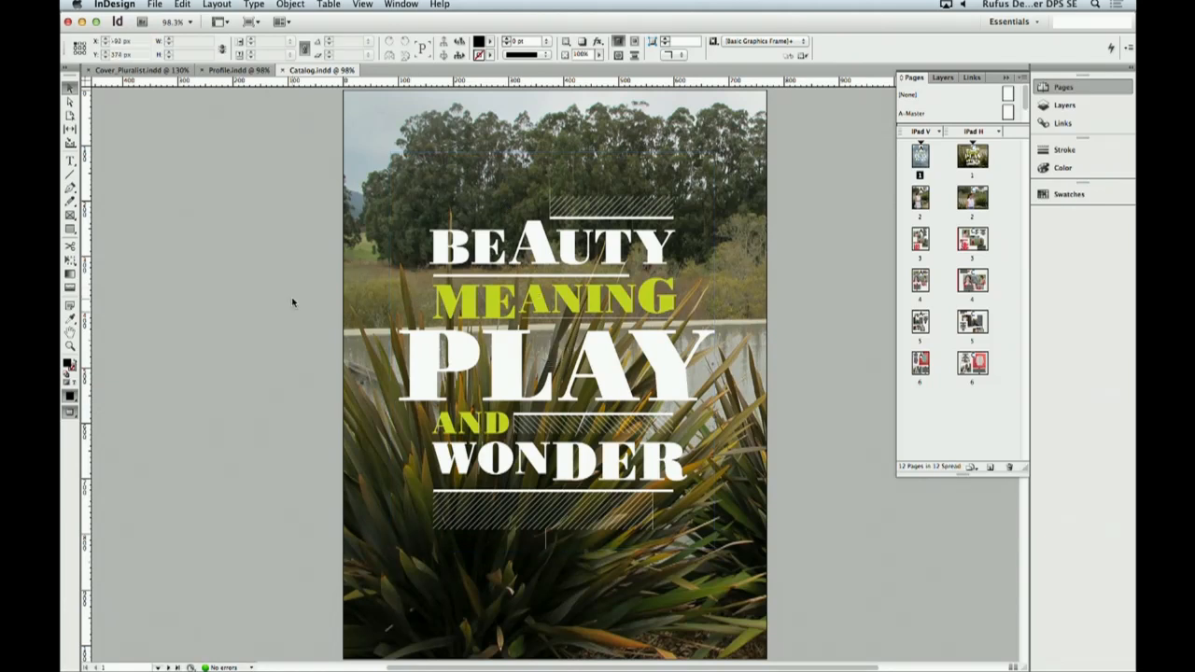
- Stack the four photos on the profile's last vertical page by aligning their centers, and enlarge the stack to about 635 px square
{"action": "left_click", "coordinate": [230, 72]}
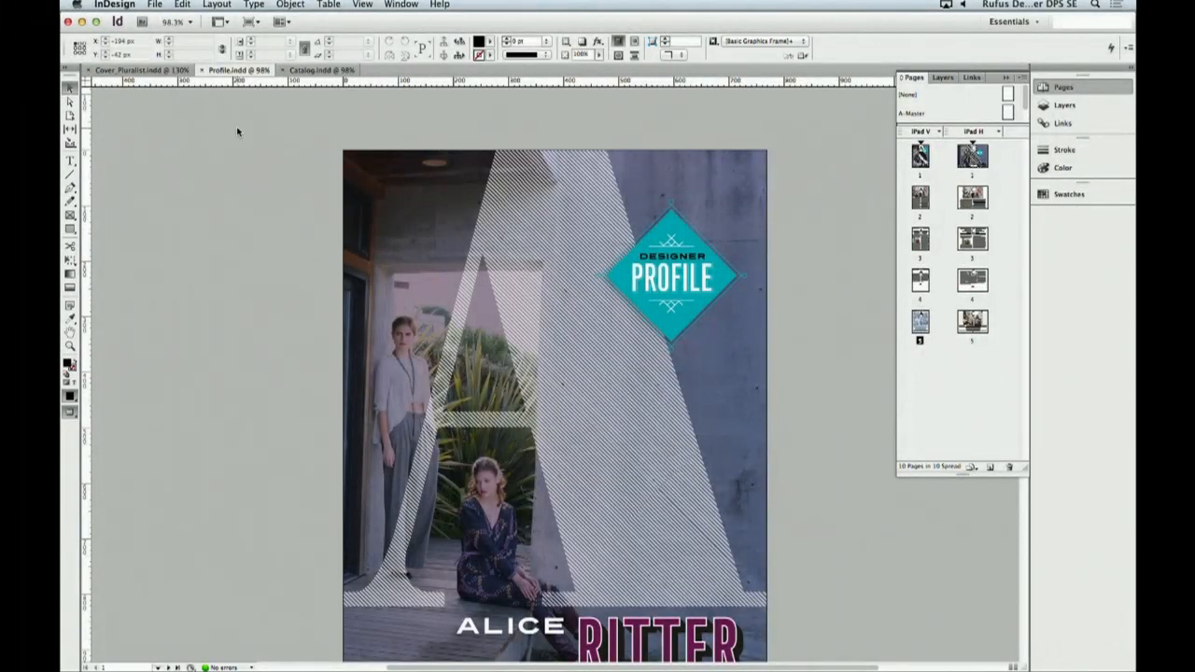
{"action": "scroll", "coordinate": [238, 140], "scroll_direction": "down", "scroll_amount": 15}
{"action": "scroll", "coordinate": [238, 159], "scroll_direction": "down", "scroll_amount": 20}
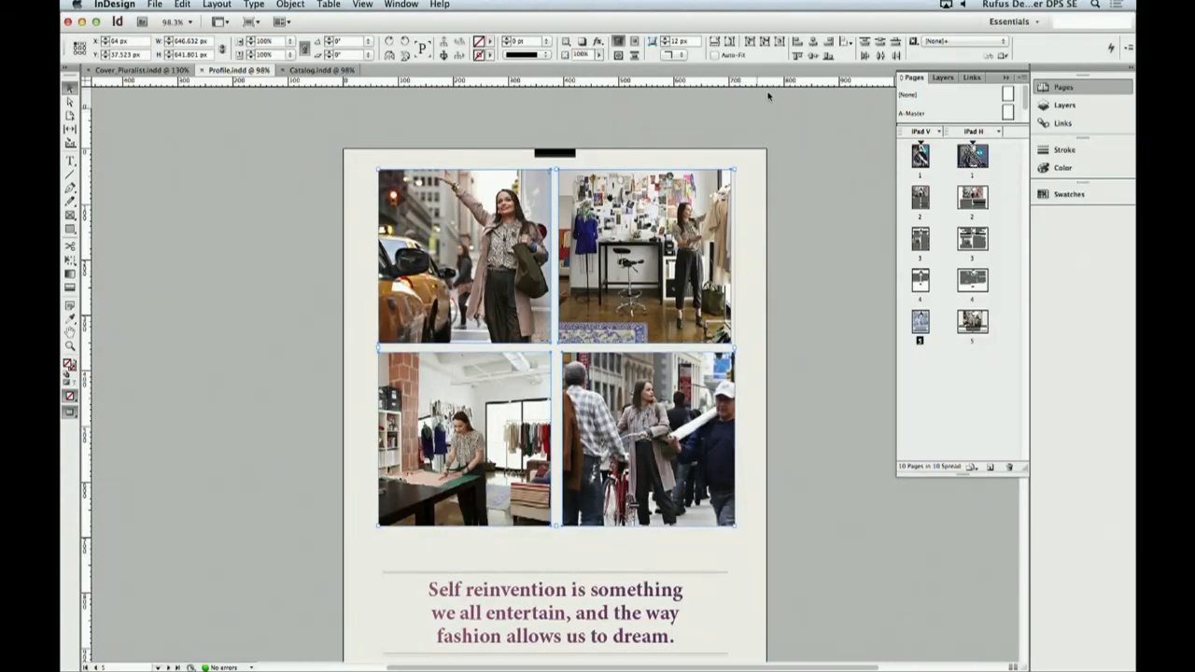
{"action": "left_click", "coordinate": [813, 55]}
{"action": "left_click", "coordinate": [813, 55]}
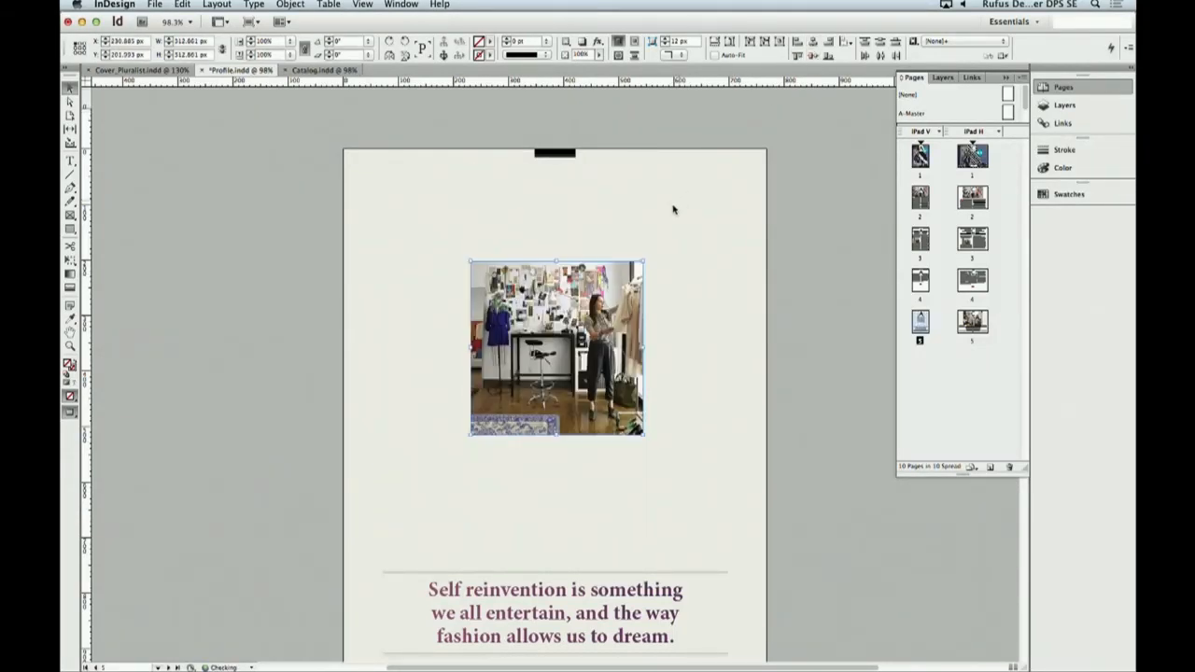
{"action": "left_click_drag", "start_coordinate": [597, 293], "coordinate": [510, 205]}
{"action": "left_click_drag", "start_coordinate": [558, 350], "coordinate": [735, 523]}
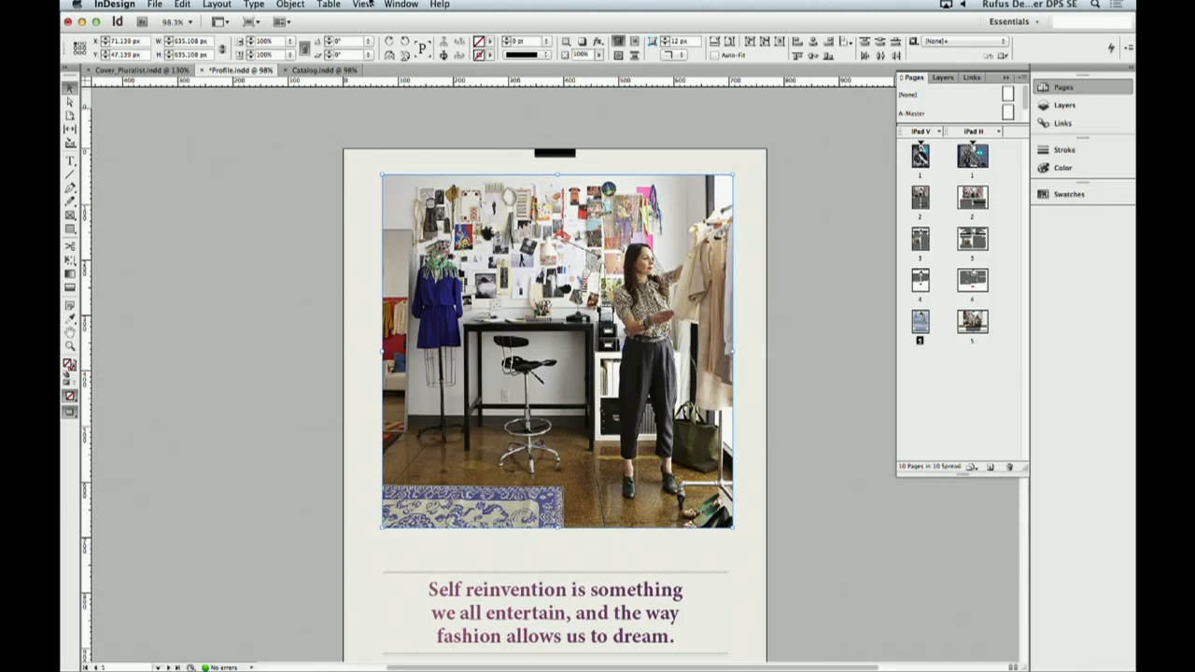
- Convert the stacked photos into a multi-state object with one state per photo and name it Gallery
{"action": "left_click", "coordinate": [403, 4]}
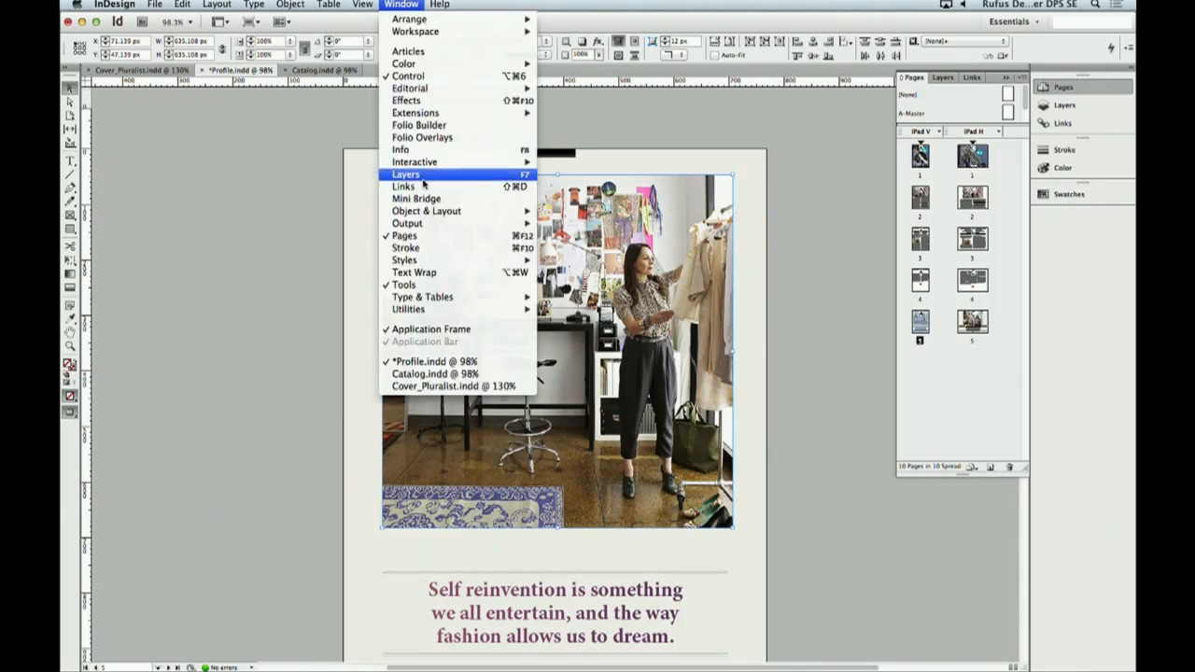
{"action": "mouse_move", "coordinate": [430, 163]}
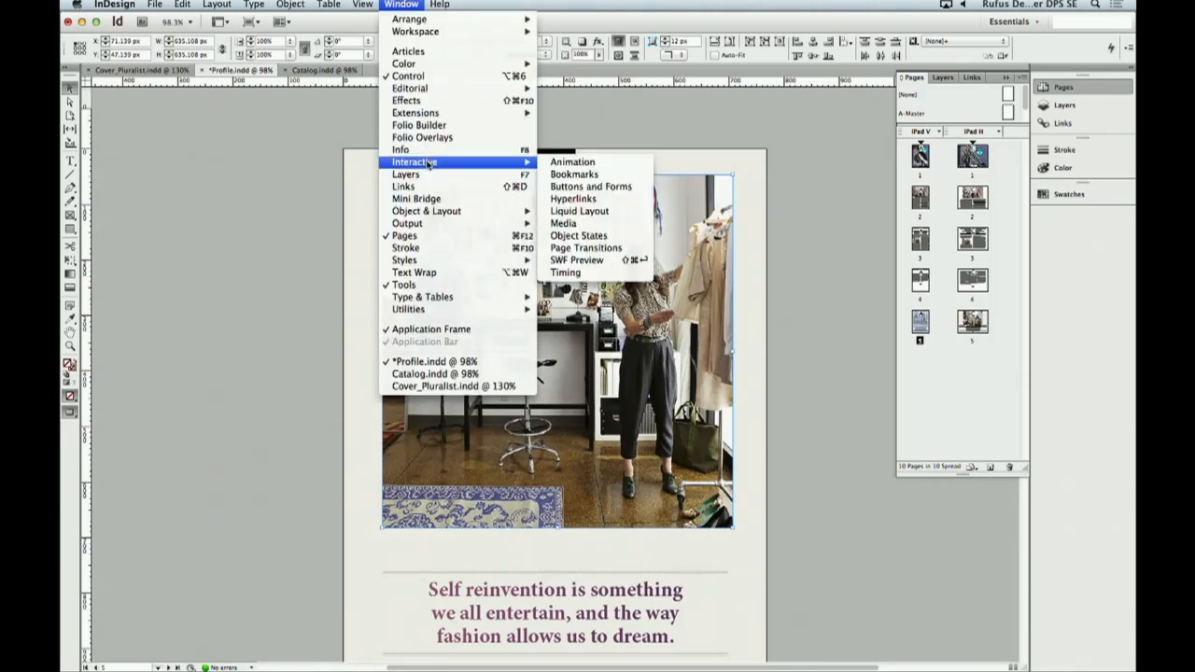
{"action": "left_click", "coordinate": [630, 238]}
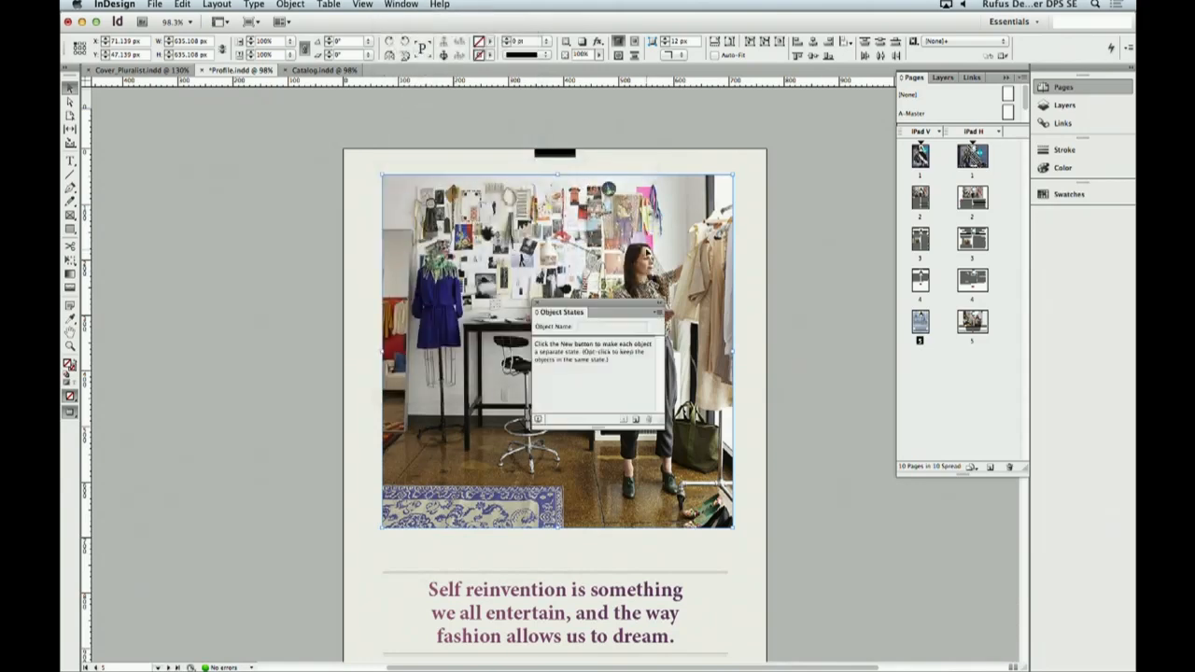
{"action": "left_click", "coordinate": [634, 420]}
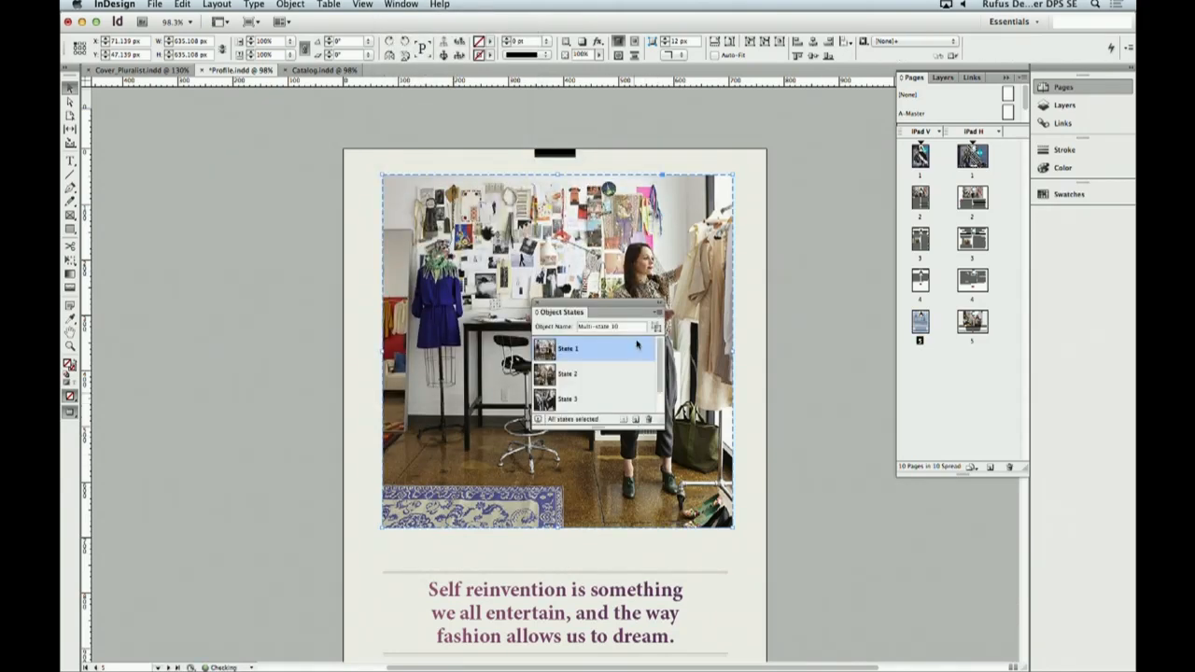
{"action": "type", "text": "Galler"}
{"action": "left_click", "coordinate": [636, 420]}
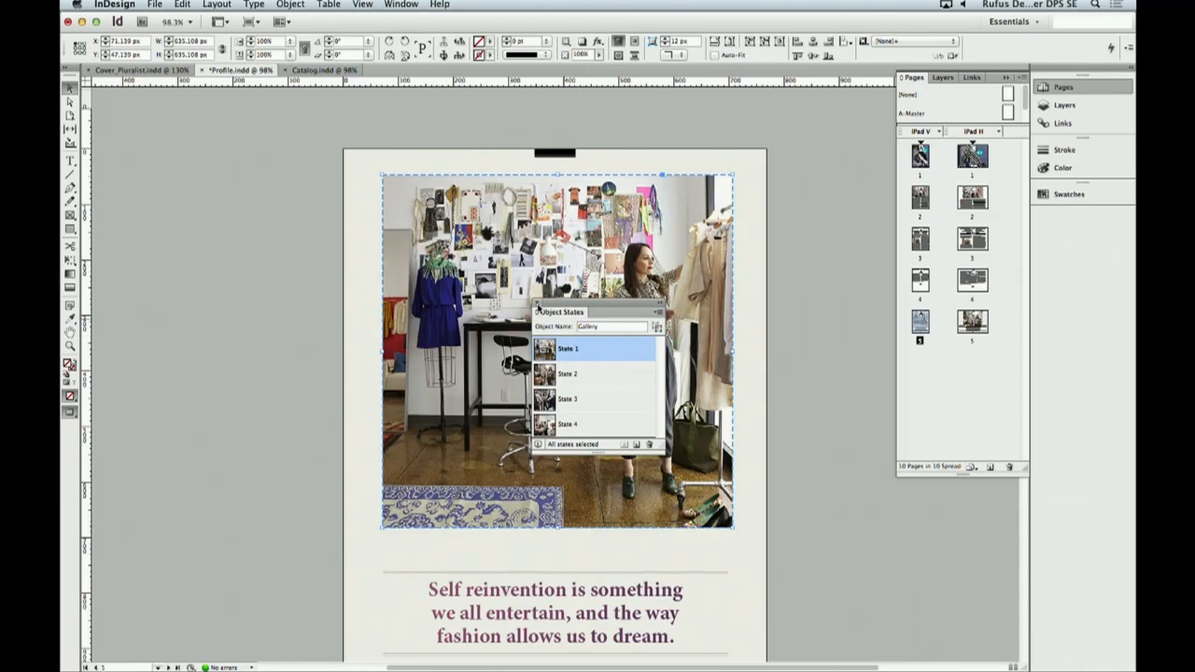
{"action": "left_click", "coordinate": [537, 306]}
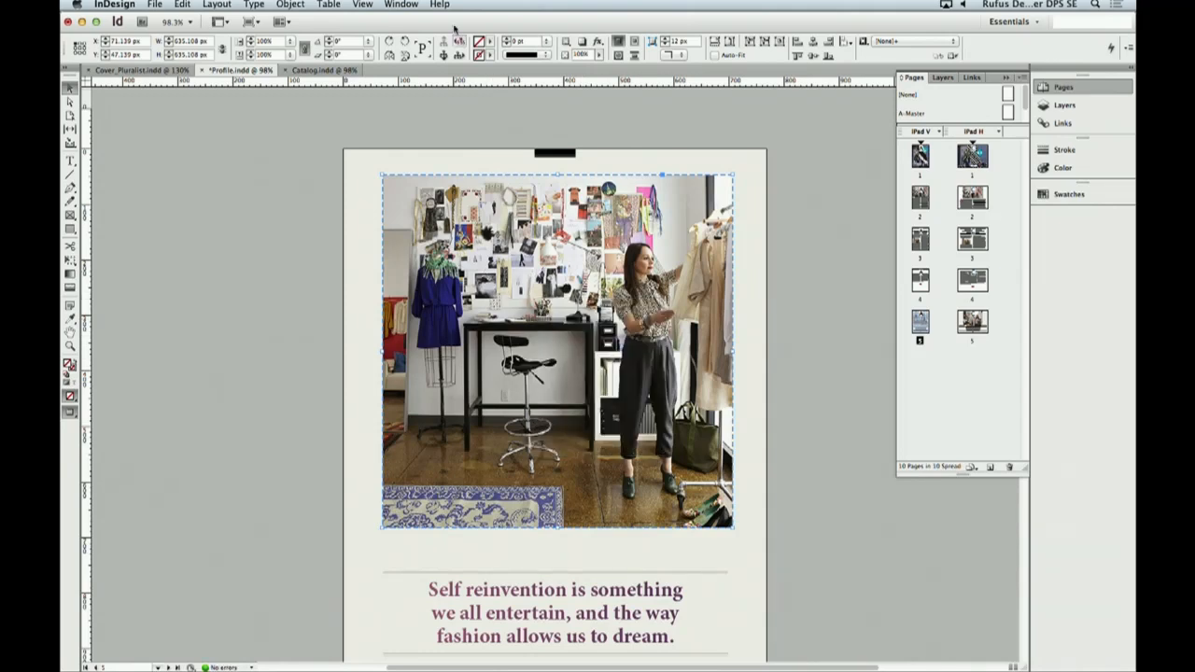
- Enable Swipe to Change Image in the Gallery object's Slideshow folio overlay
{"action": "left_click", "coordinate": [405, 5]}
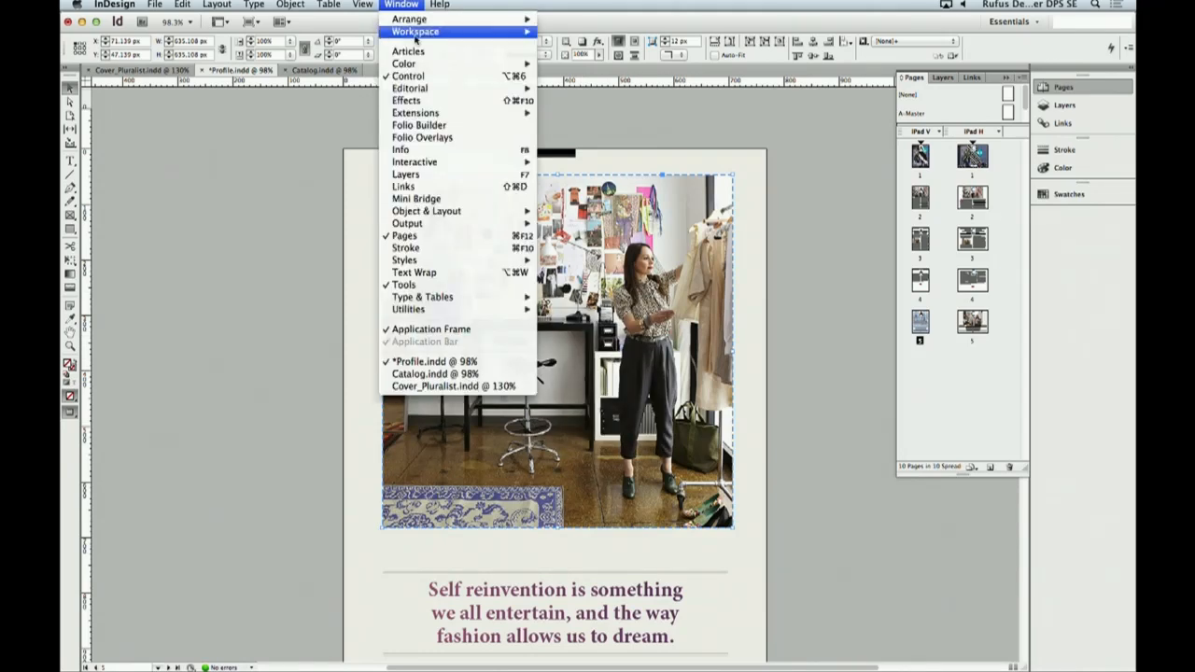
{"action": "left_click", "coordinate": [461, 138]}
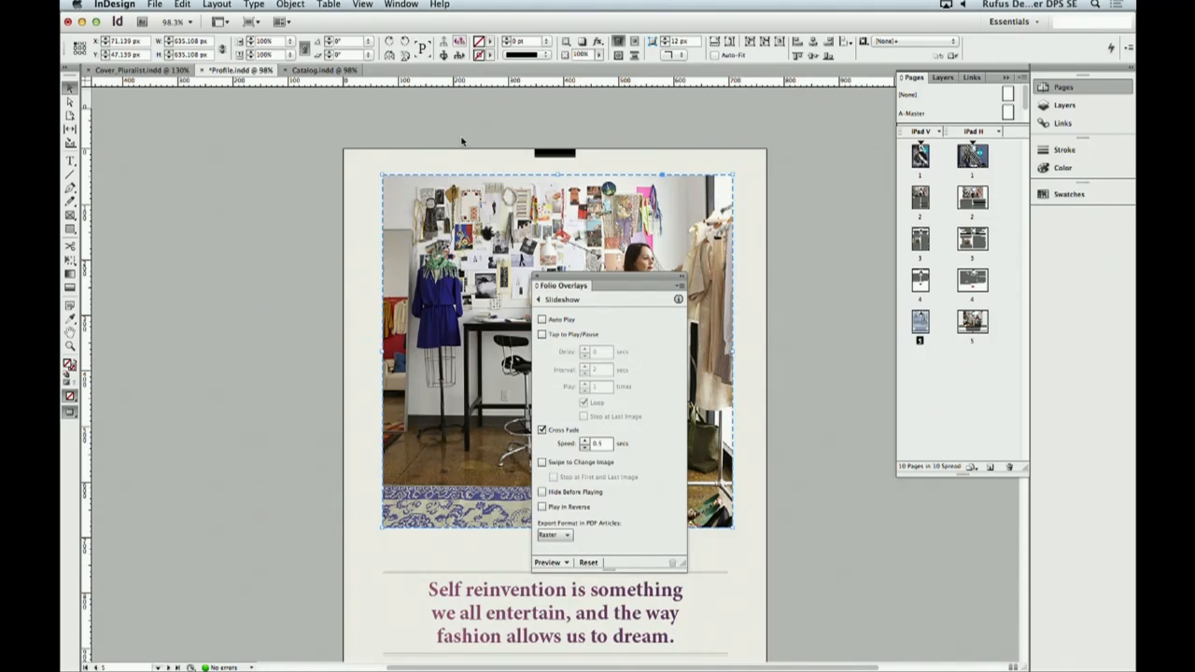
{"action": "left_click_drag", "start_coordinate": [608, 278], "coordinate": [768, 261]}
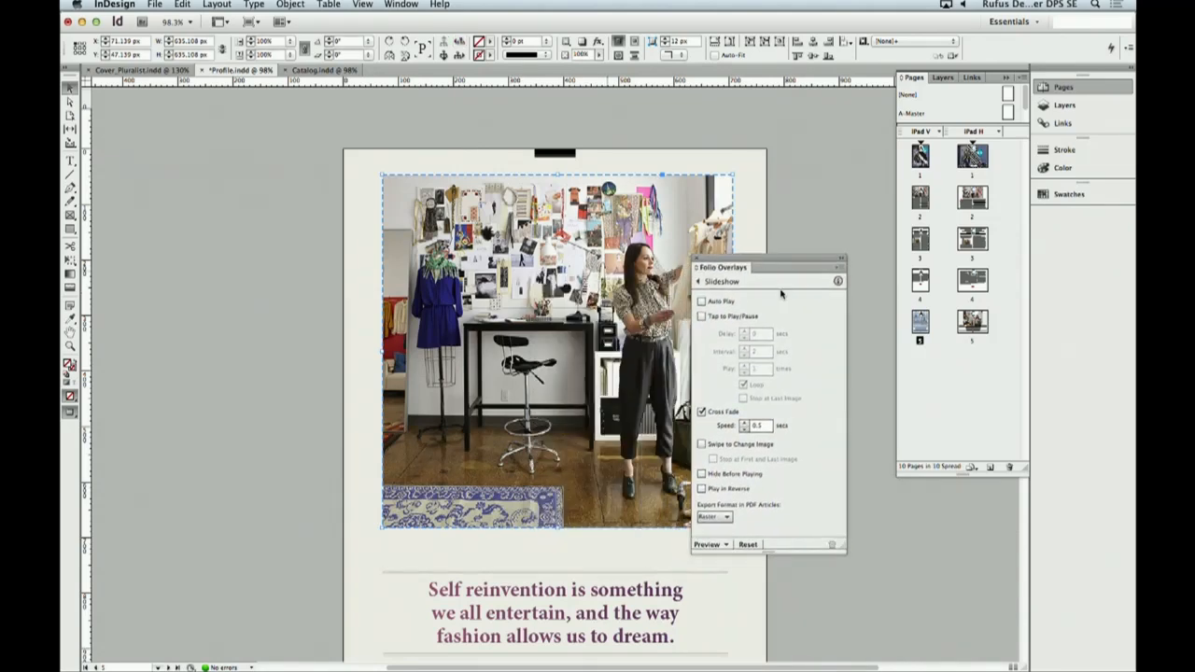
{"action": "left_click", "coordinate": [702, 445]}
- Check the Pan & Zoom overlay setting of the portrait photo on the catalog's last horizontal page
{"action": "left_click", "coordinate": [315, 72]}
{"action": "scroll", "coordinate": [299, 226], "scroll_direction": "down", "scroll_amount": 20}
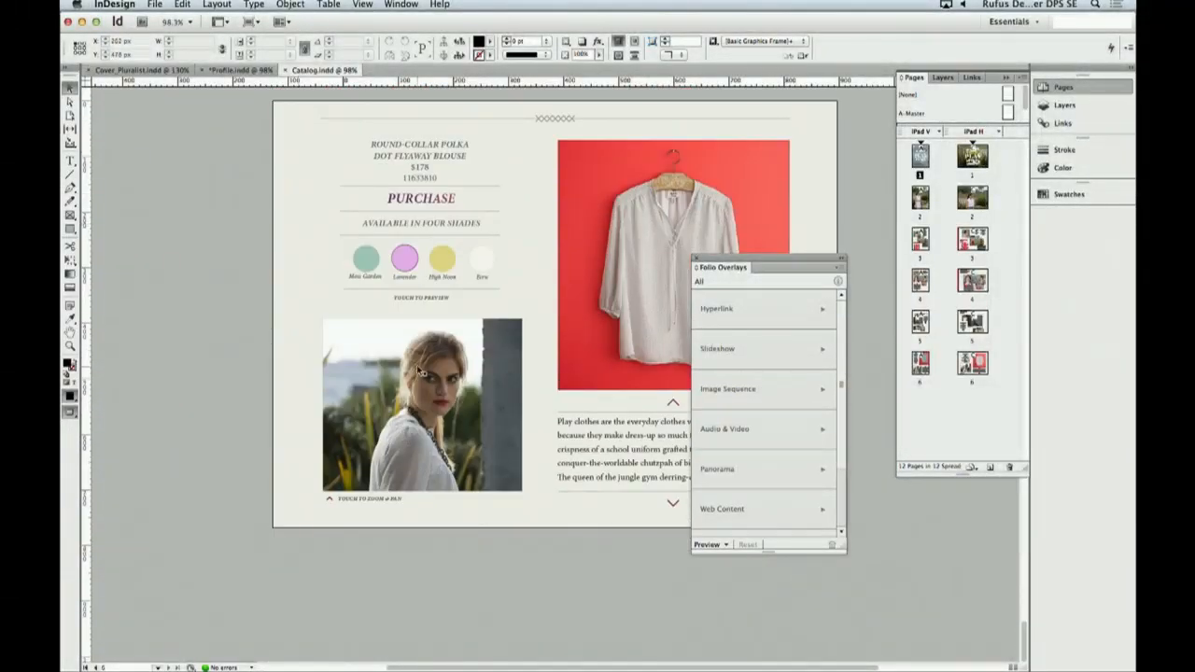
{"action": "left_click", "coordinate": [417, 371]}
{"action": "double_click", "coordinate": [418, 370]}
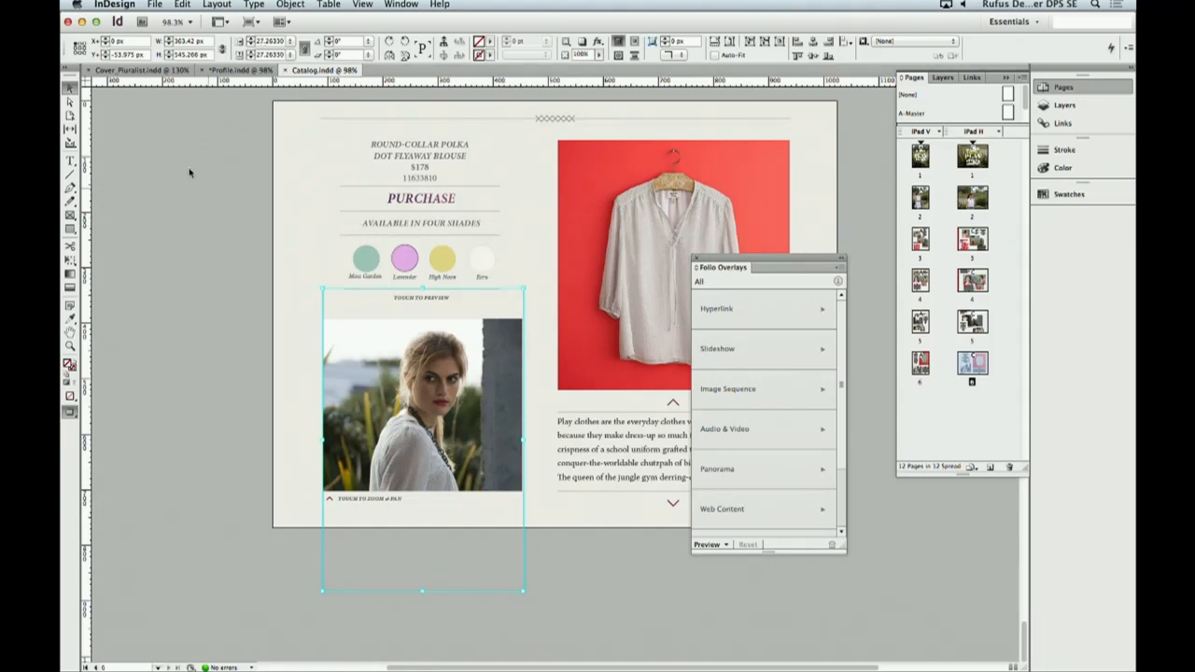
{"action": "left_click", "coordinate": [162, 192]}
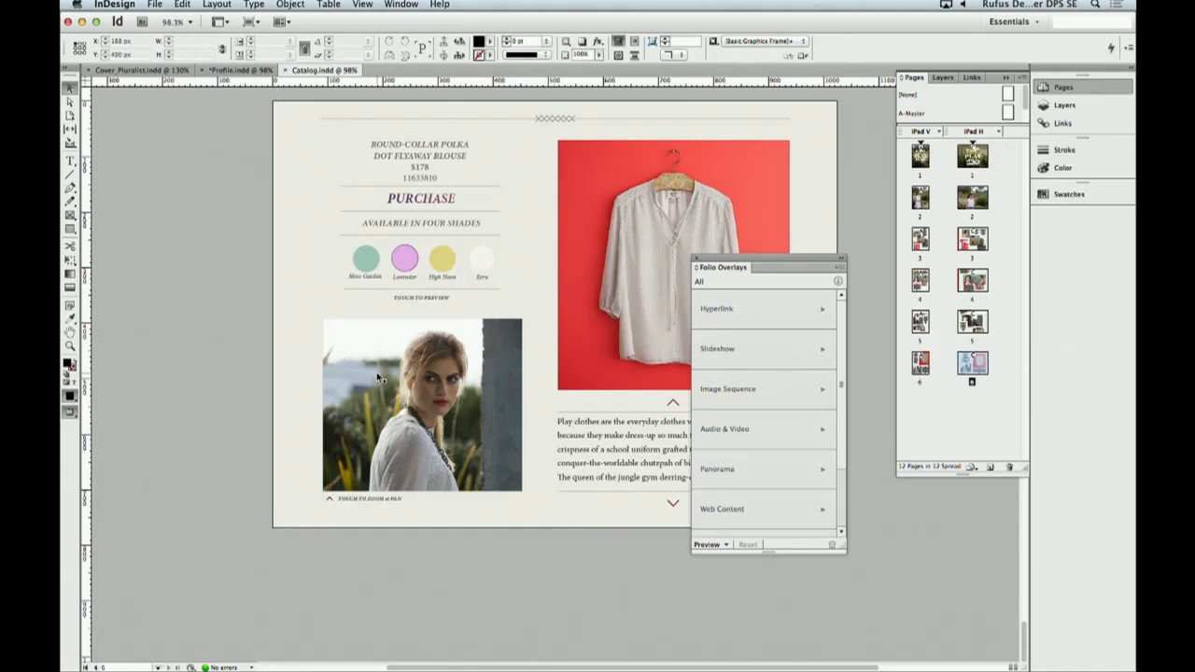
{"action": "left_click", "coordinate": [376, 372]}
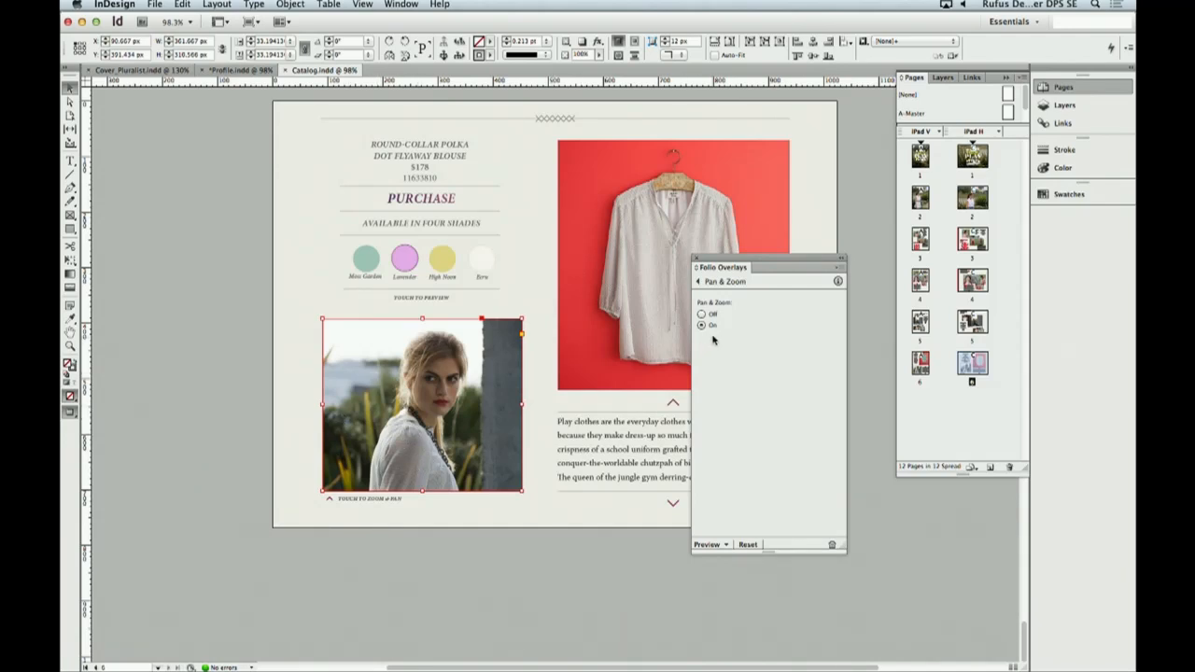
{"action": "left_click", "coordinate": [697, 260]}
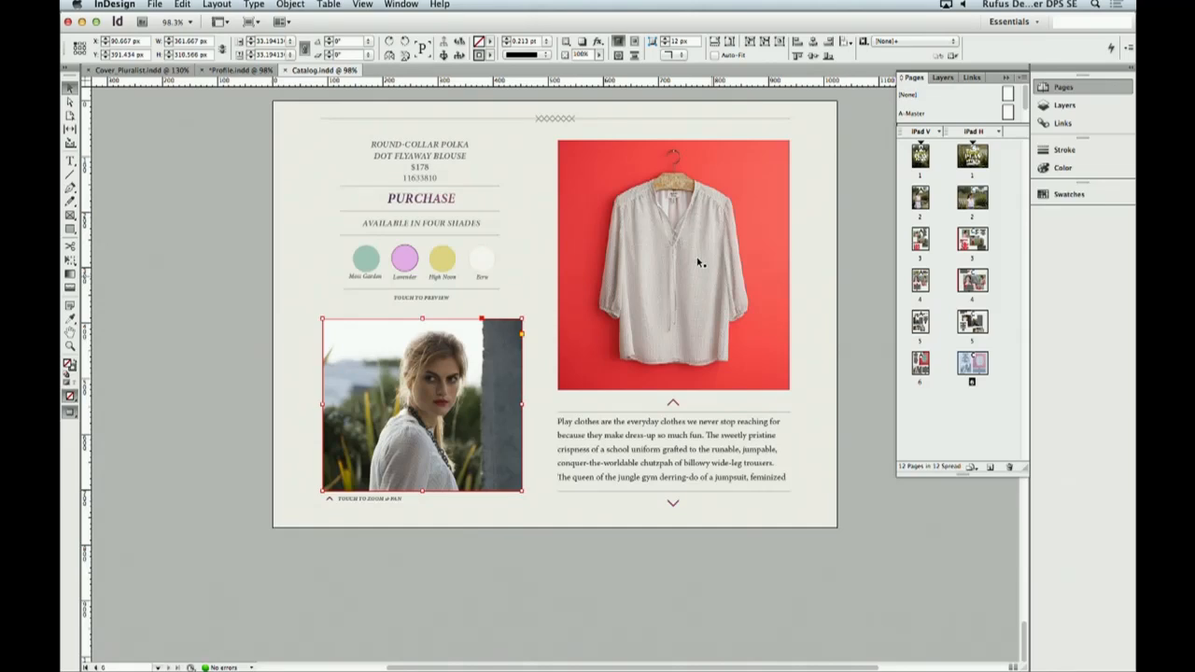
- Begin a new folio in Folio Builder and enter the profiled designer's full name as the folio name
{"action": "left_click", "coordinate": [400, 5]}
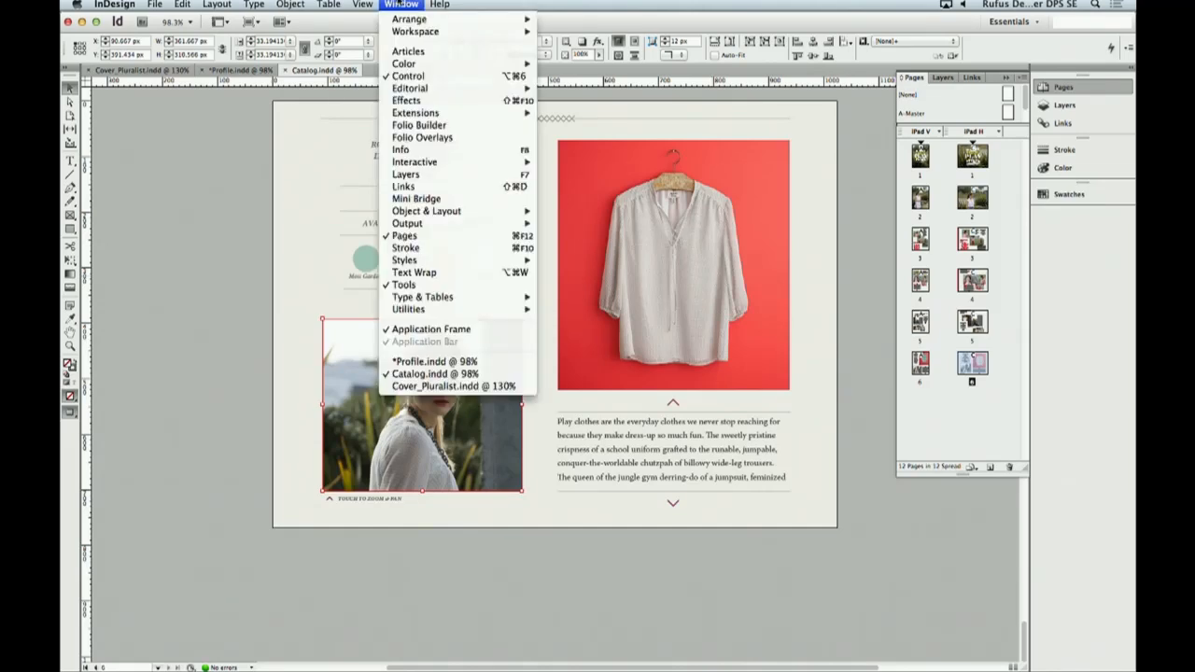
{"action": "left_click", "coordinate": [446, 127]}
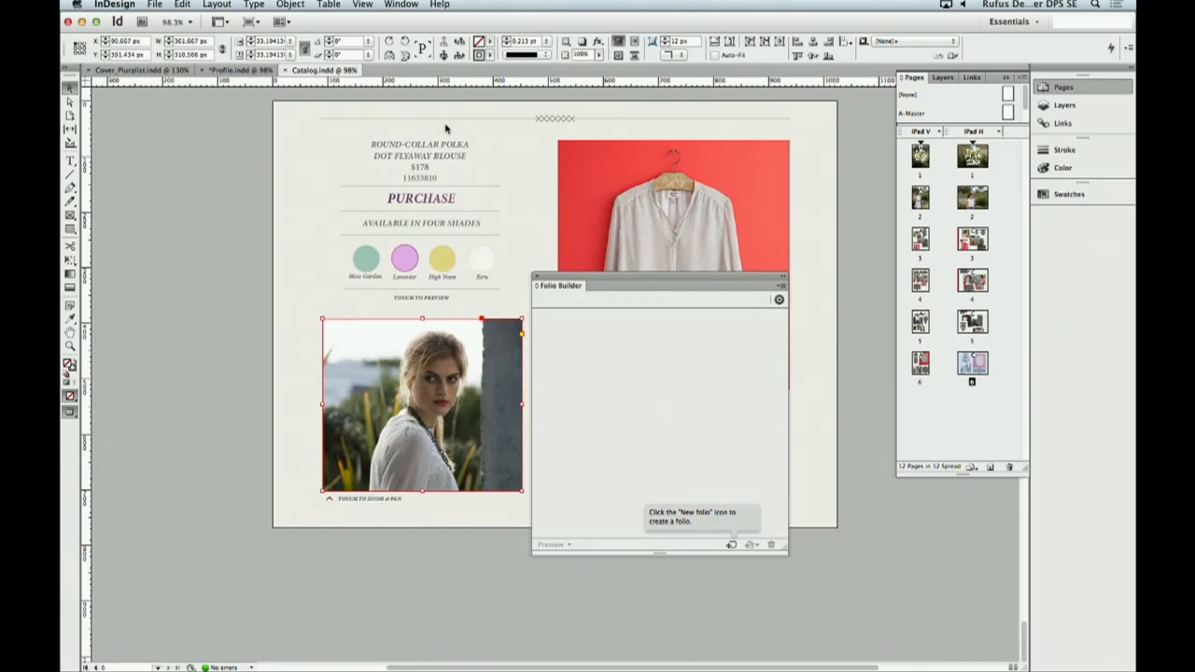
{"action": "left_click", "coordinate": [733, 546]}
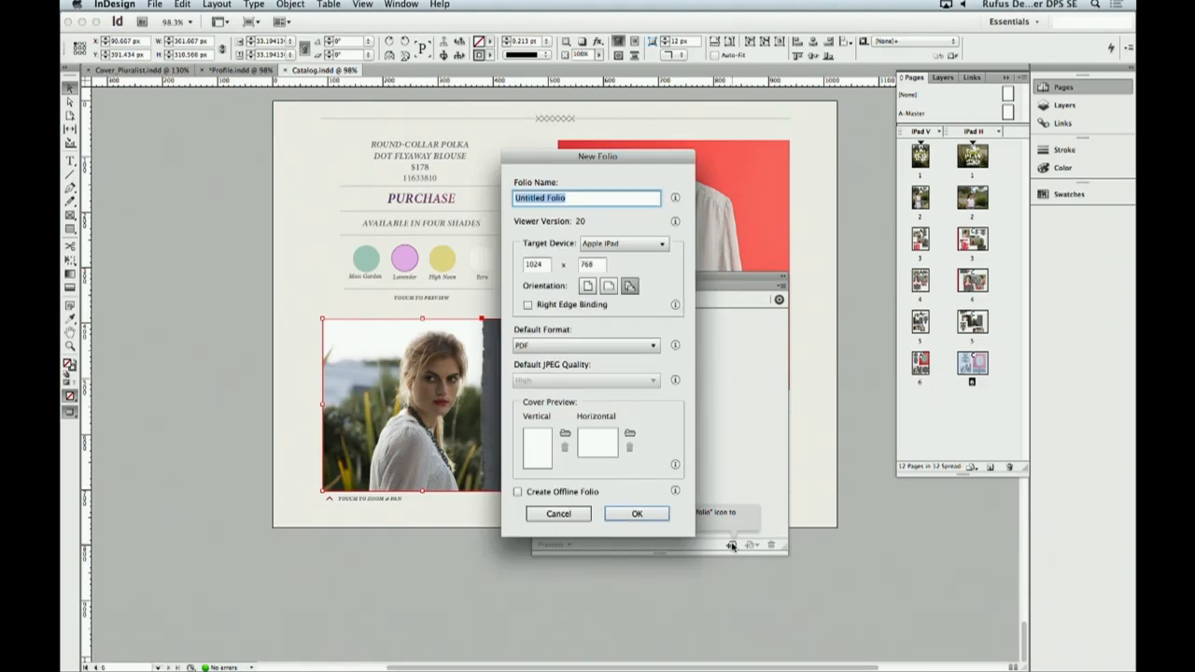
- Set cvr_PluralistSpringCatalog_v.png from the CoverPreviews folder as the folio's vertical cover preview
{"action": "left_click", "coordinate": [564, 433]}
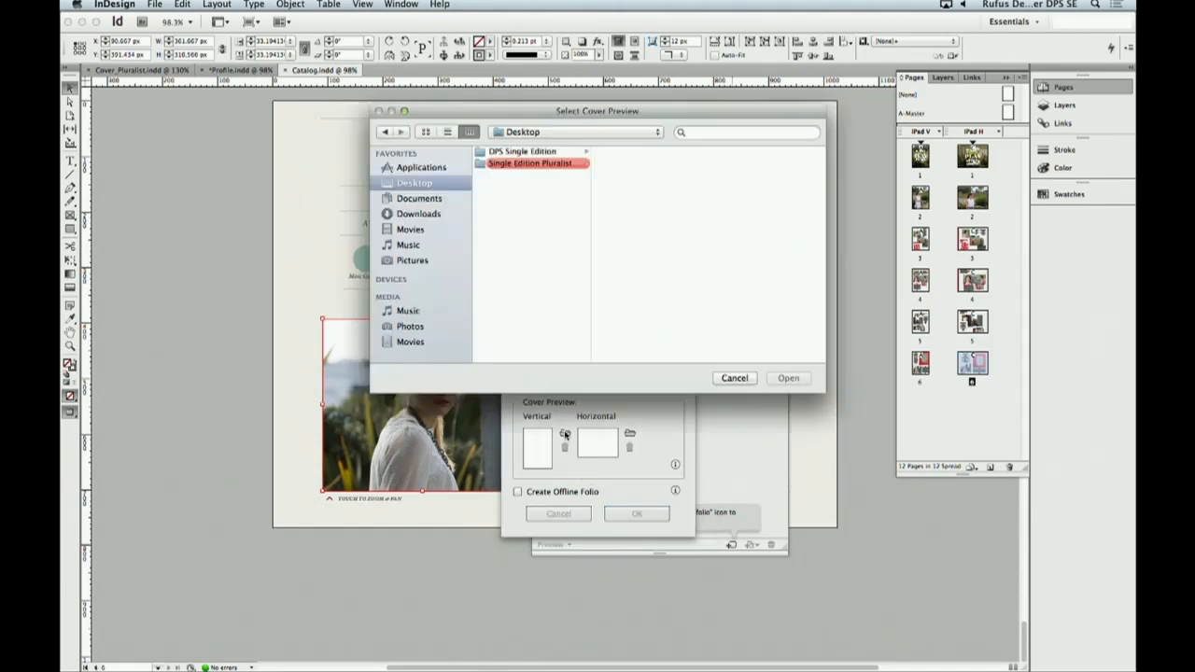
{"action": "left_click", "coordinate": [541, 164]}
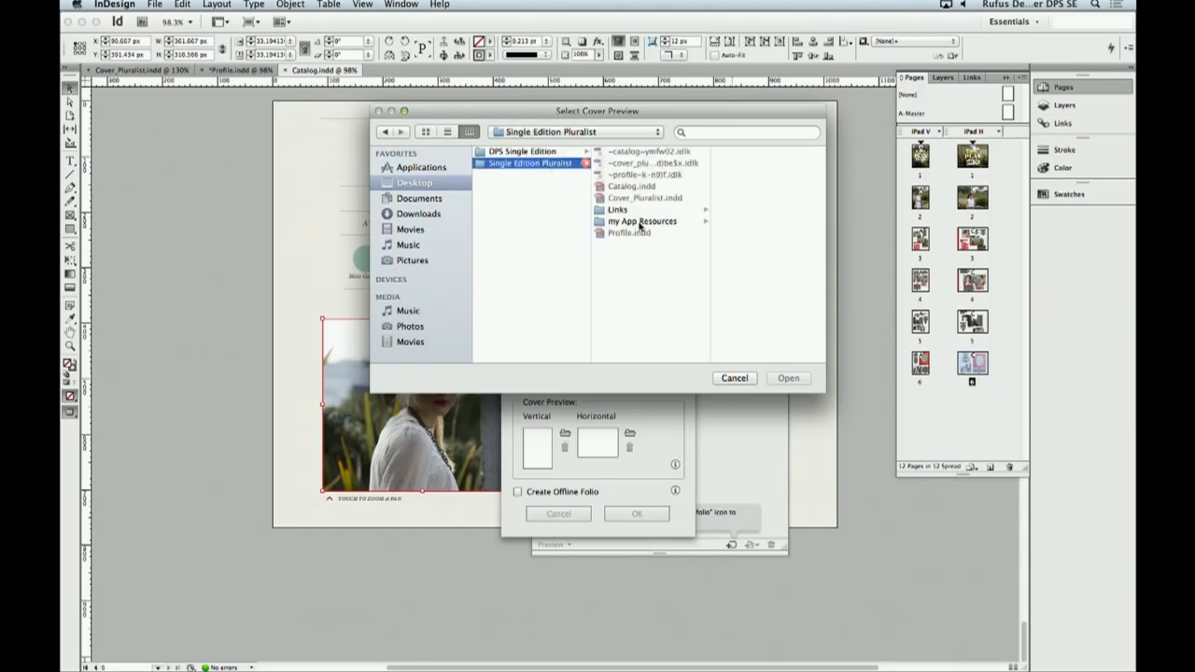
{"action": "left_click", "coordinate": [641, 223]}
{"action": "left_click", "coordinate": [754, 177]}
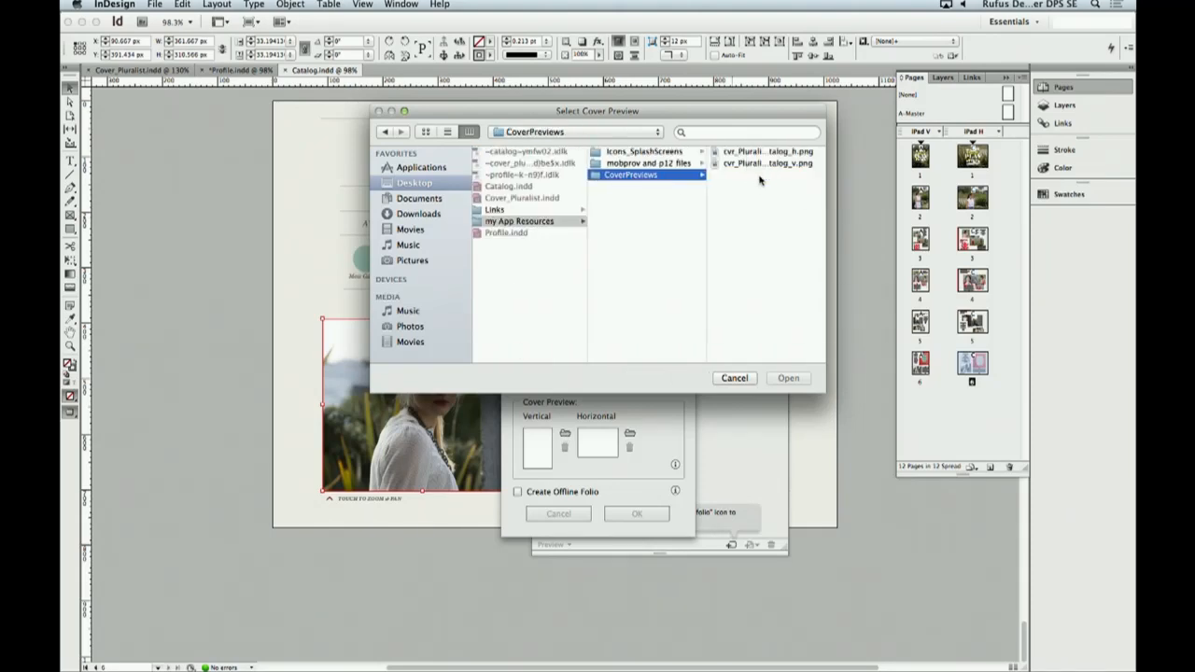
{"action": "left_click", "coordinate": [753, 165]}
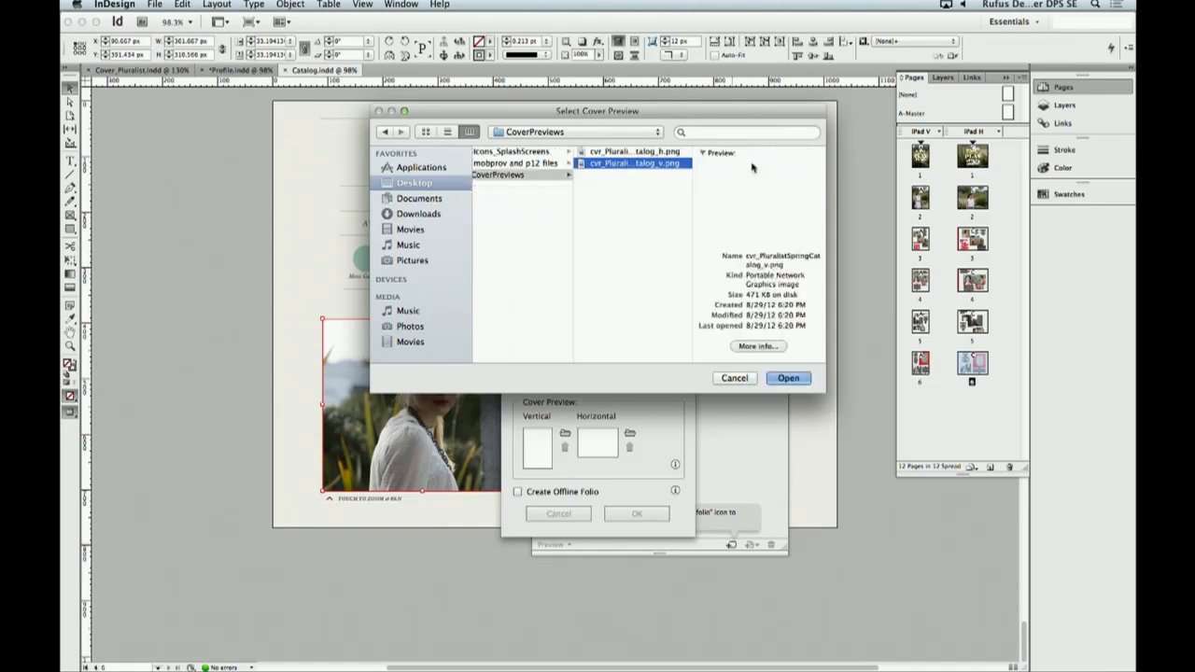
{"action": "left_click", "coordinate": [789, 378]}
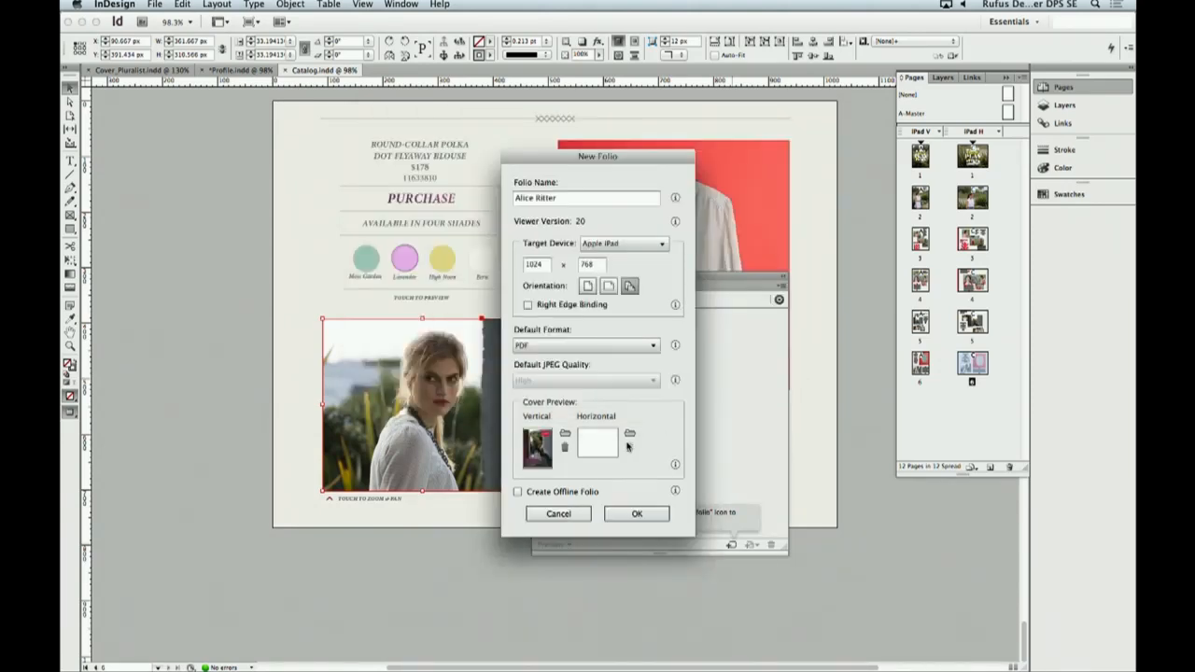
- Set cvr_PluralistSpringCatalog_h.png from the CoverPreviews folder as the horizontal cover preview and create the folio
{"action": "left_click", "coordinate": [631, 434]}
{"action": "left_click", "coordinate": [571, 164]}
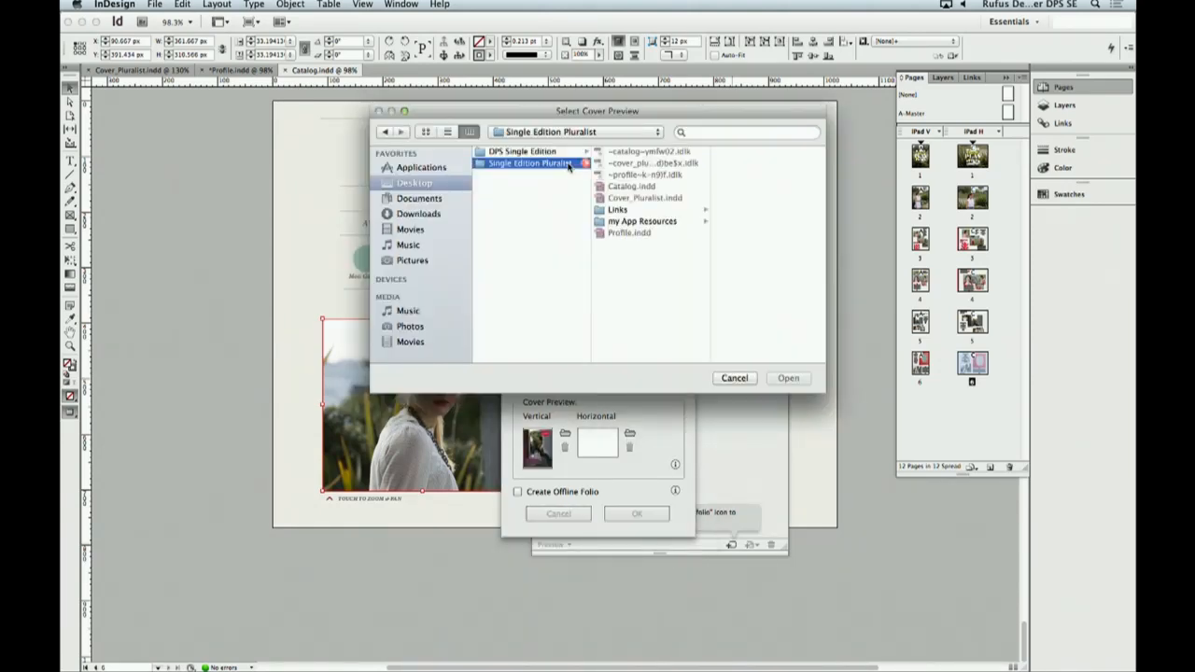
{"action": "left_click", "coordinate": [639, 223]}
{"action": "left_click", "coordinate": [733, 175]}
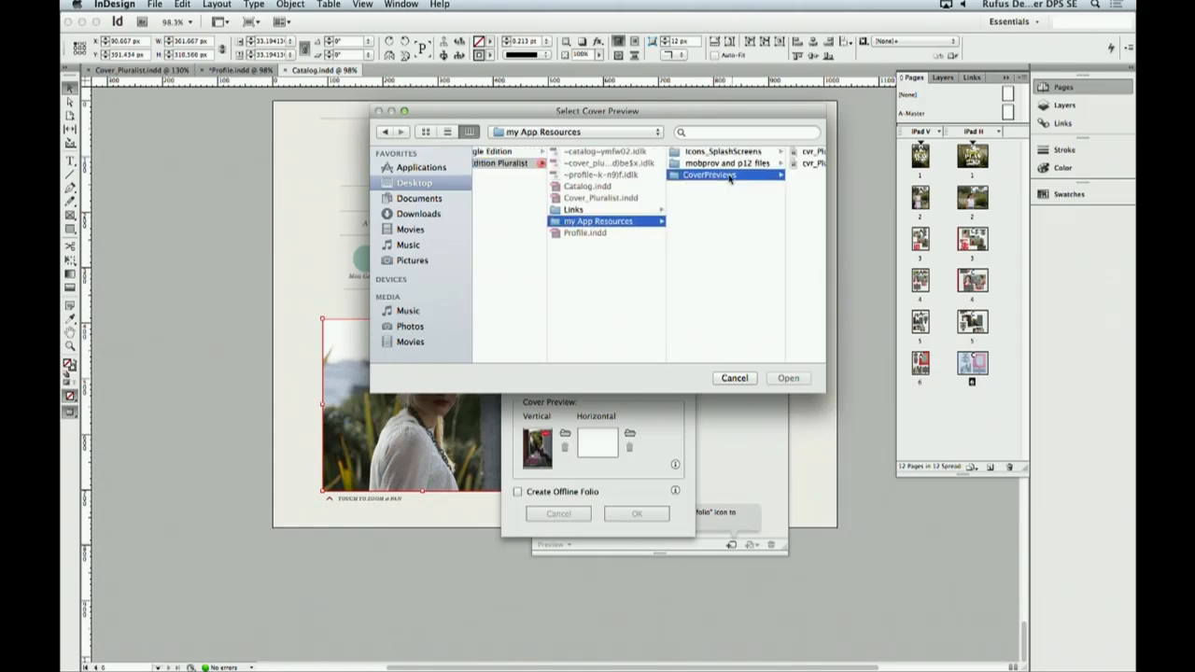
{"action": "left_click", "coordinate": [752, 153]}
{"action": "left_click", "coordinate": [792, 381]}
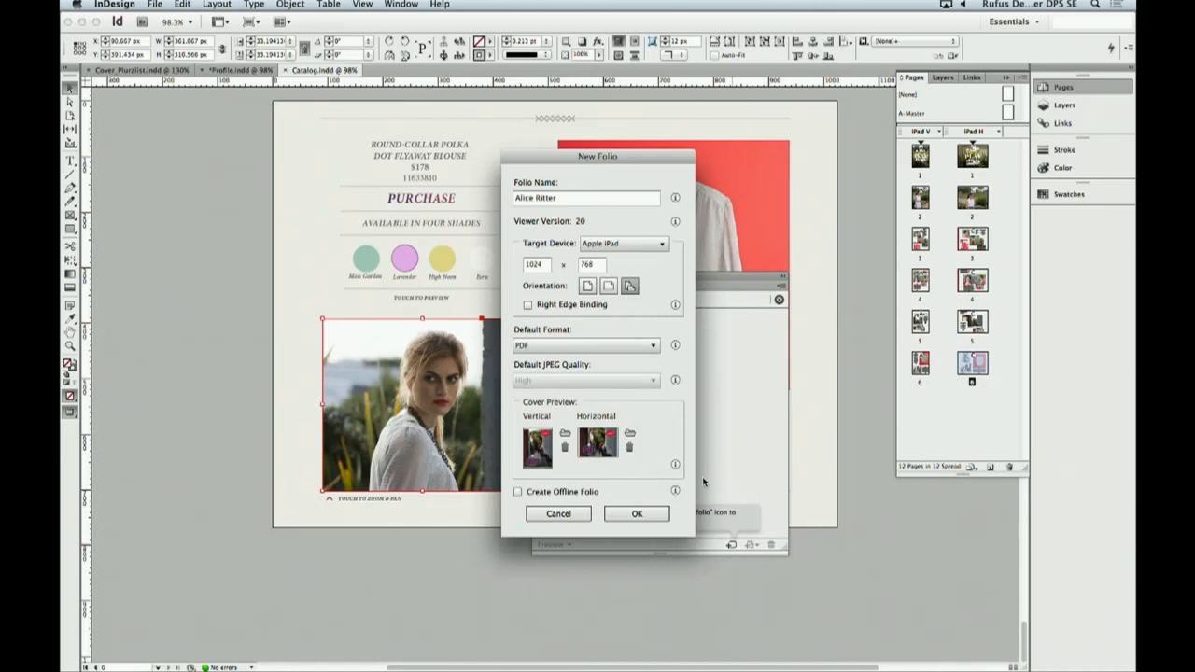
{"action": "left_click", "coordinate": [653, 516]}
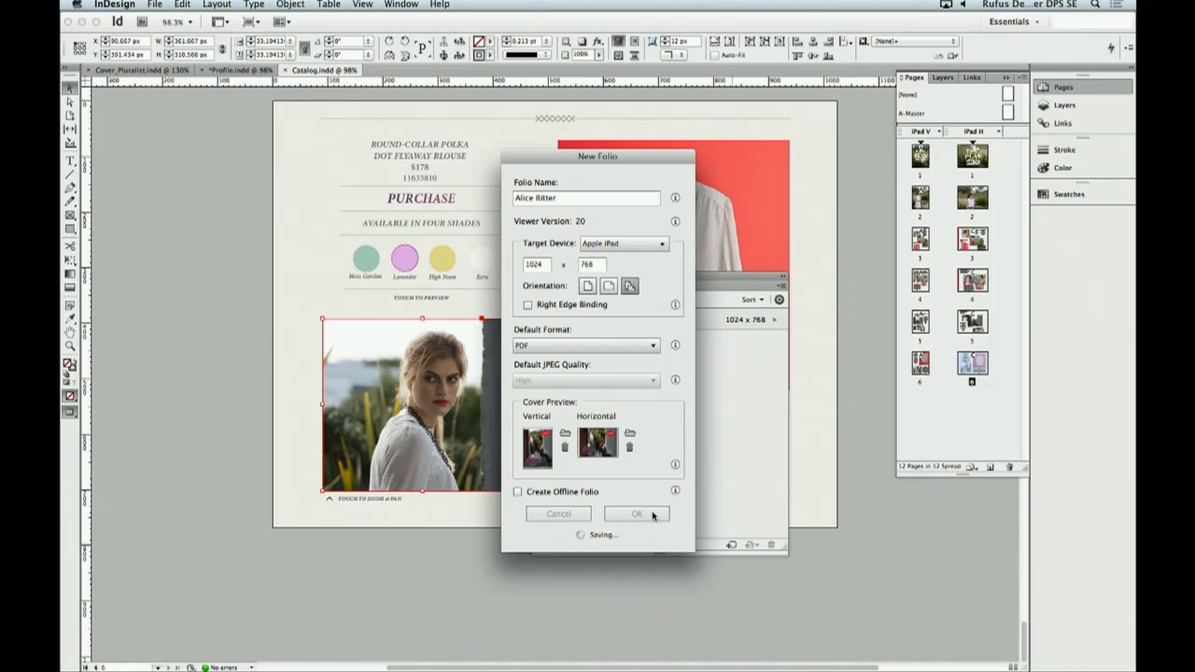
{"action": "left_click_drag", "start_coordinate": [631, 151], "coordinate": [447, 191]}
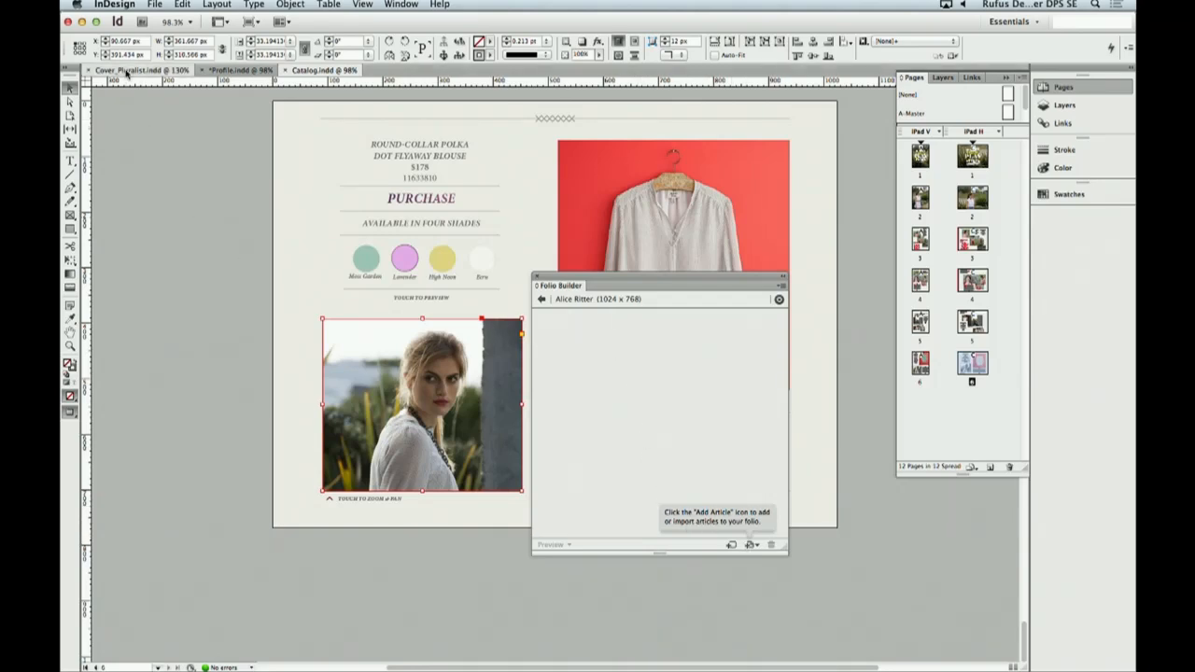
- Add the open Cover_Pluralist.indd document to the folio as an article named Cover
{"action": "left_click", "coordinate": [128, 71]}
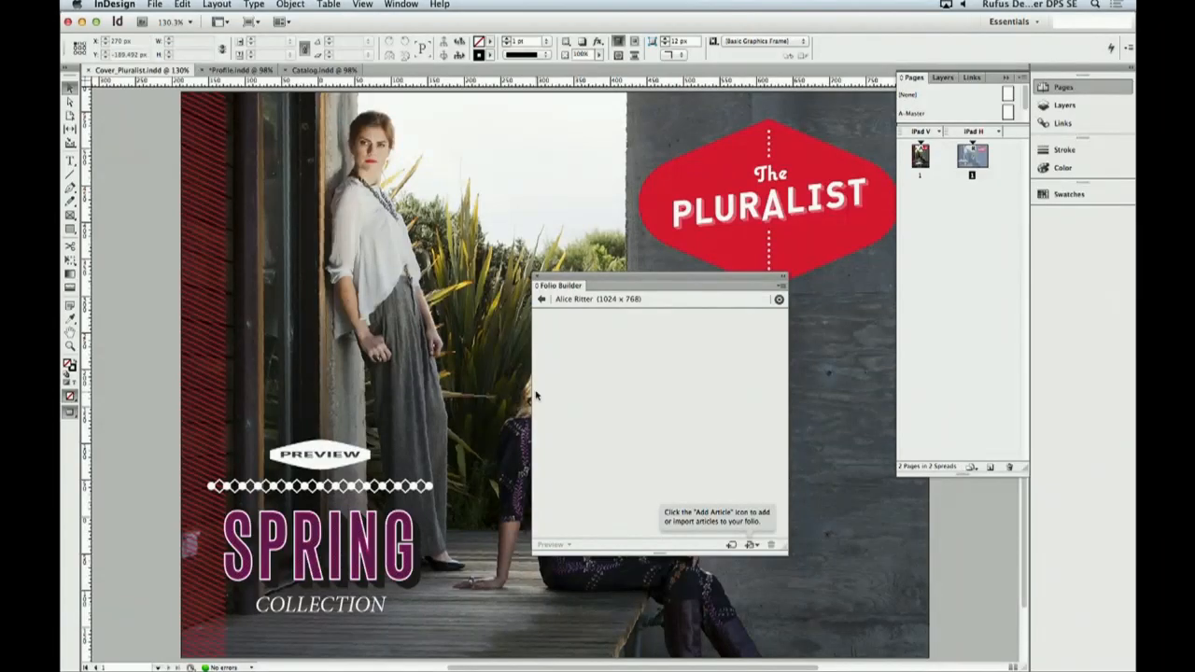
{"action": "left_click", "coordinate": [749, 545]}
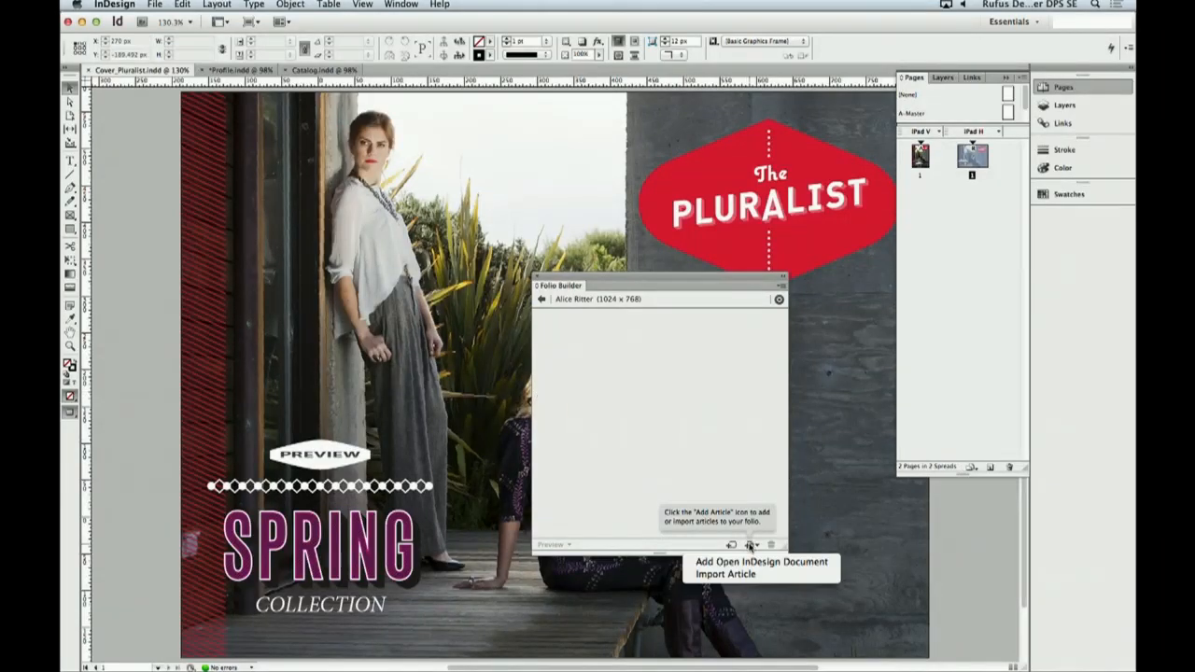
{"action": "left_click", "coordinate": [813, 564]}
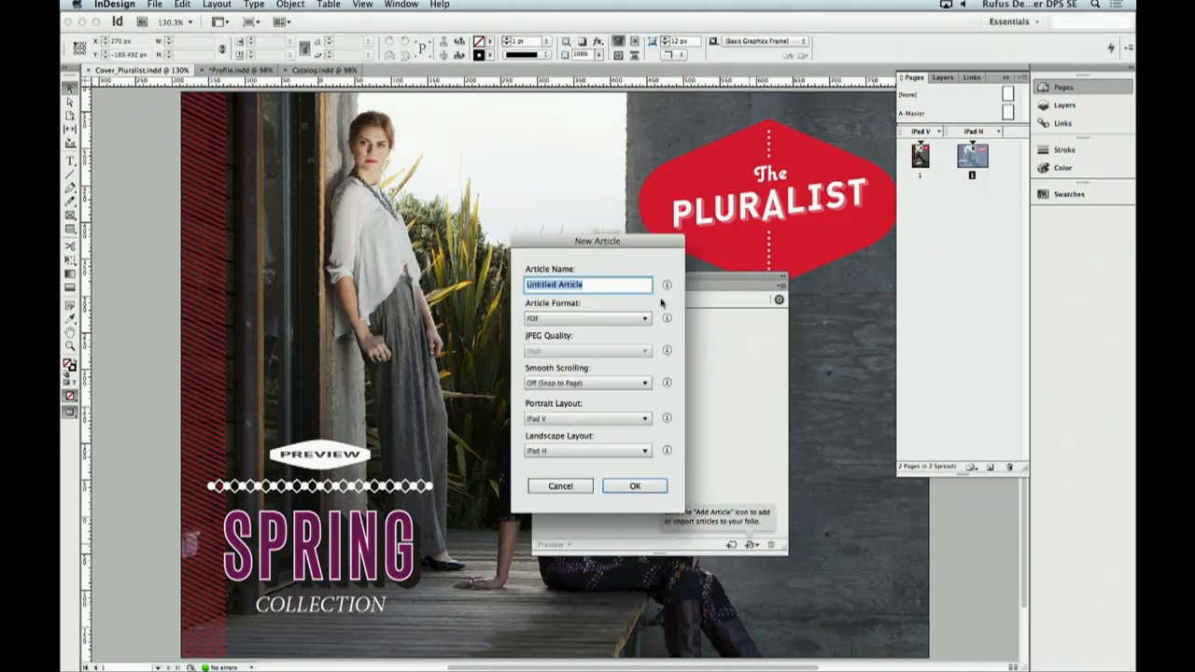
{"action": "left_click_drag", "start_coordinate": [596, 283], "coordinate": [531, 284]}
{"action": "type", "text": "Cover"}
{"action": "left_click", "coordinate": [637, 487]}
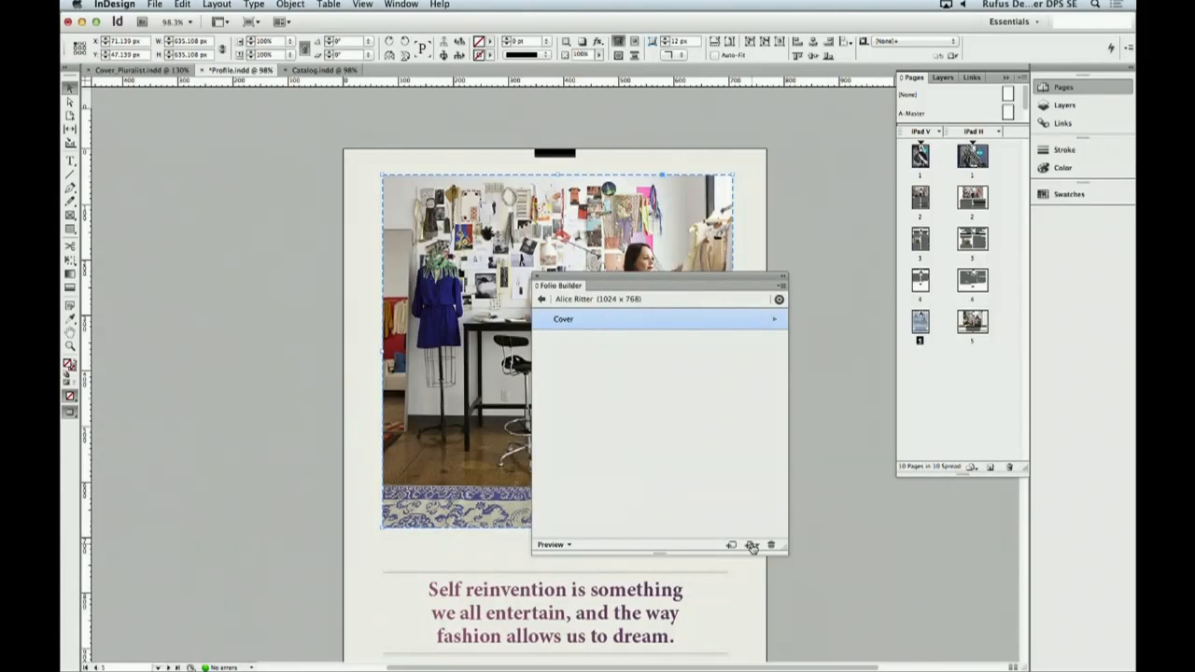
- Add the Profile.indd document to the folio as an article named Profile, continuing without saving the file
{"action": "left_click", "coordinate": [752, 547]}
{"action": "left_click", "coordinate": [756, 562]}
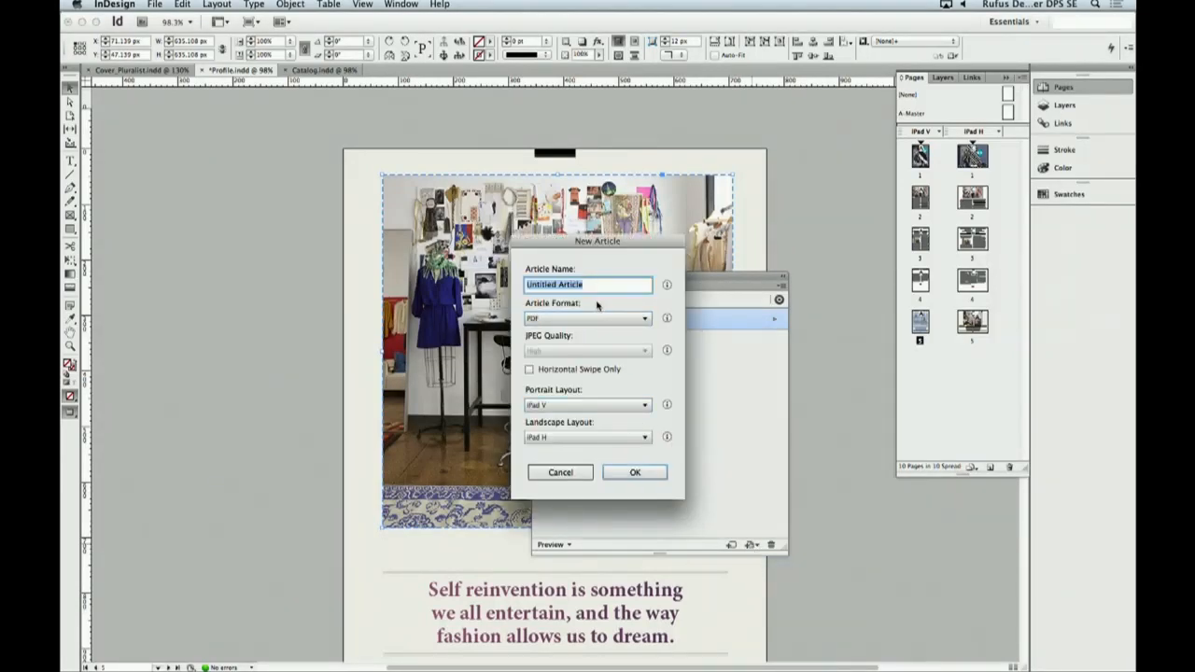
{"action": "type", "text": "Profile"}
{"action": "left_click", "coordinate": [635, 472]}
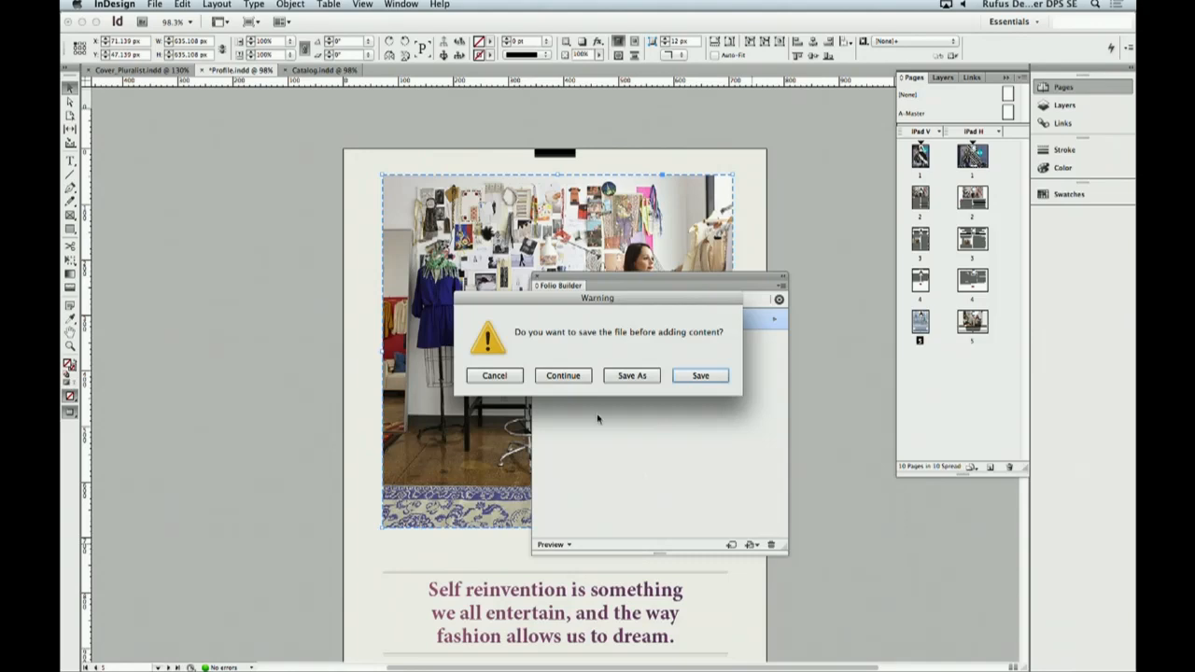
{"action": "left_click", "coordinate": [563, 375]}
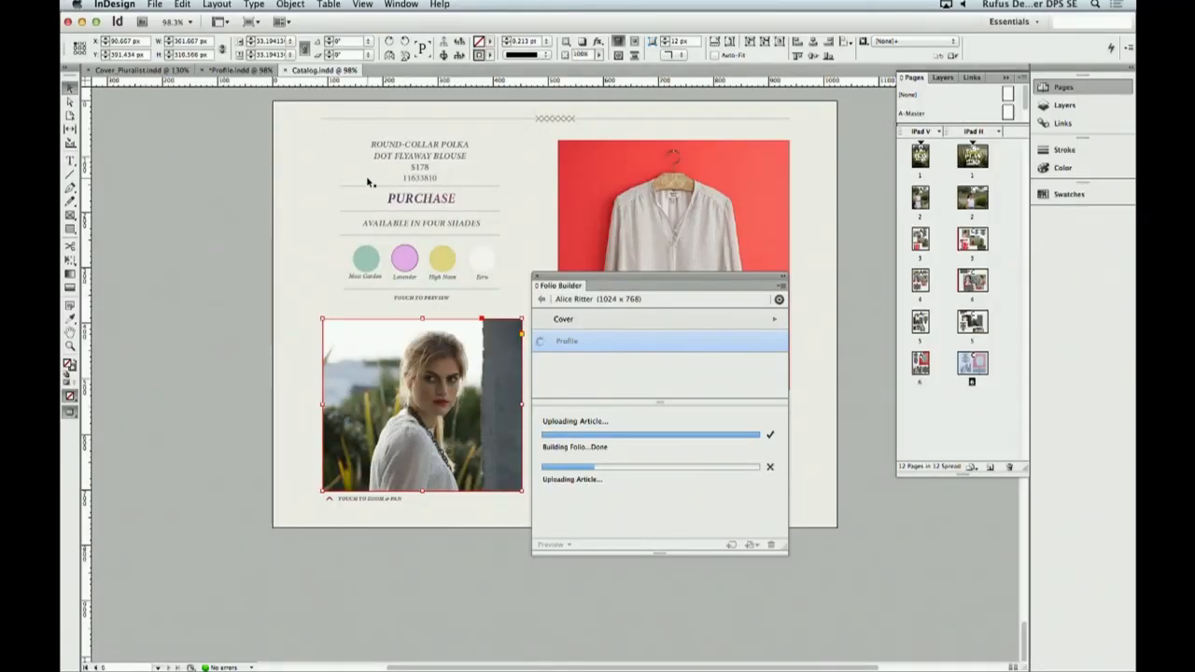
- Add the open Catalog.indd document to the folio as an article named Catalogue
{"action": "scroll", "coordinate": [367, 183], "scroll_direction": "up", "scroll_amount": 15}
{"action": "scroll", "coordinate": [367, 182], "scroll_direction": "up", "scroll_amount": 20}
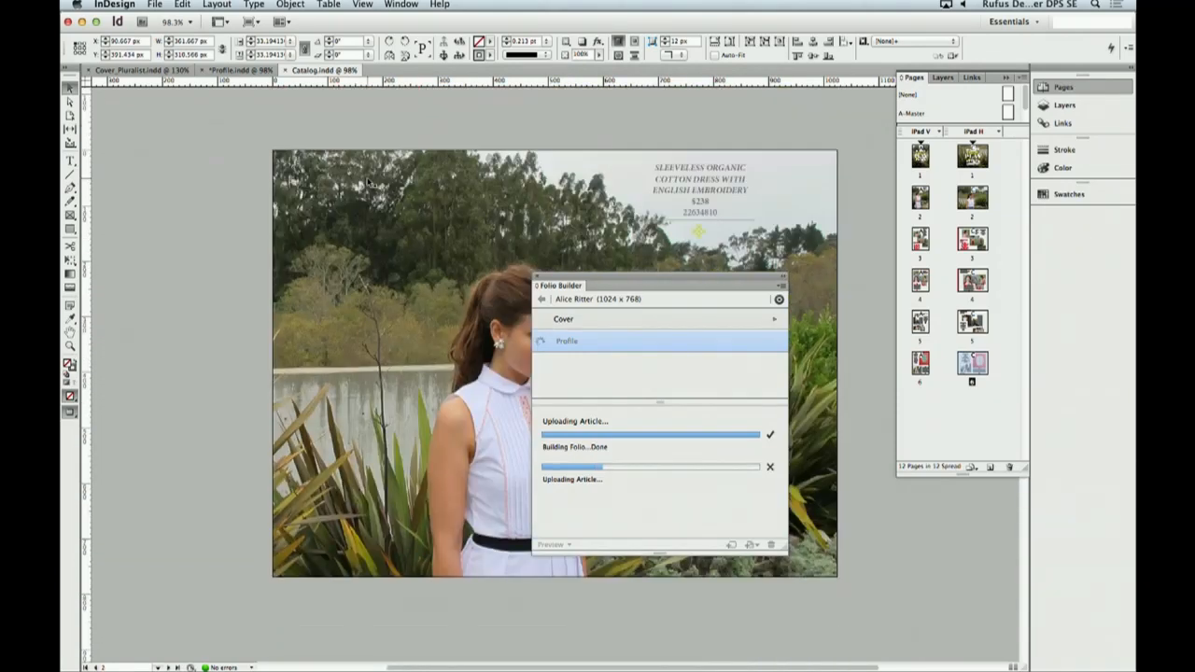
{"action": "scroll", "coordinate": [367, 182], "scroll_direction": "up", "scroll_amount": 20}
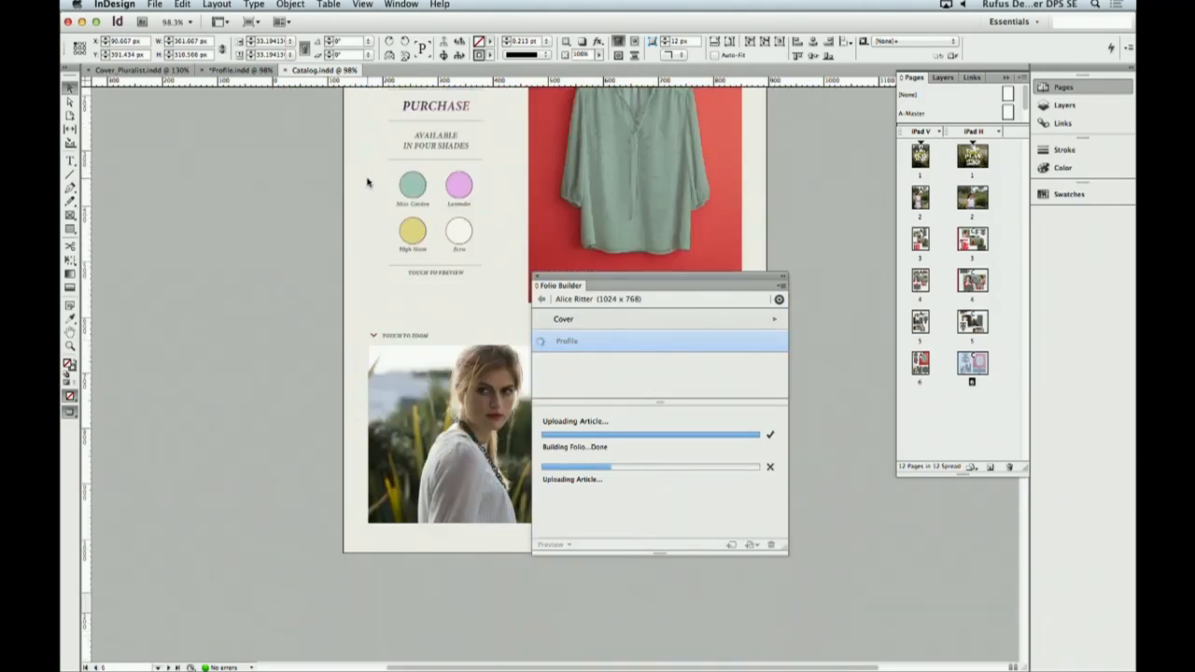
{"action": "scroll", "coordinate": [367, 182], "scroll_direction": "up", "scroll_amount": 15}
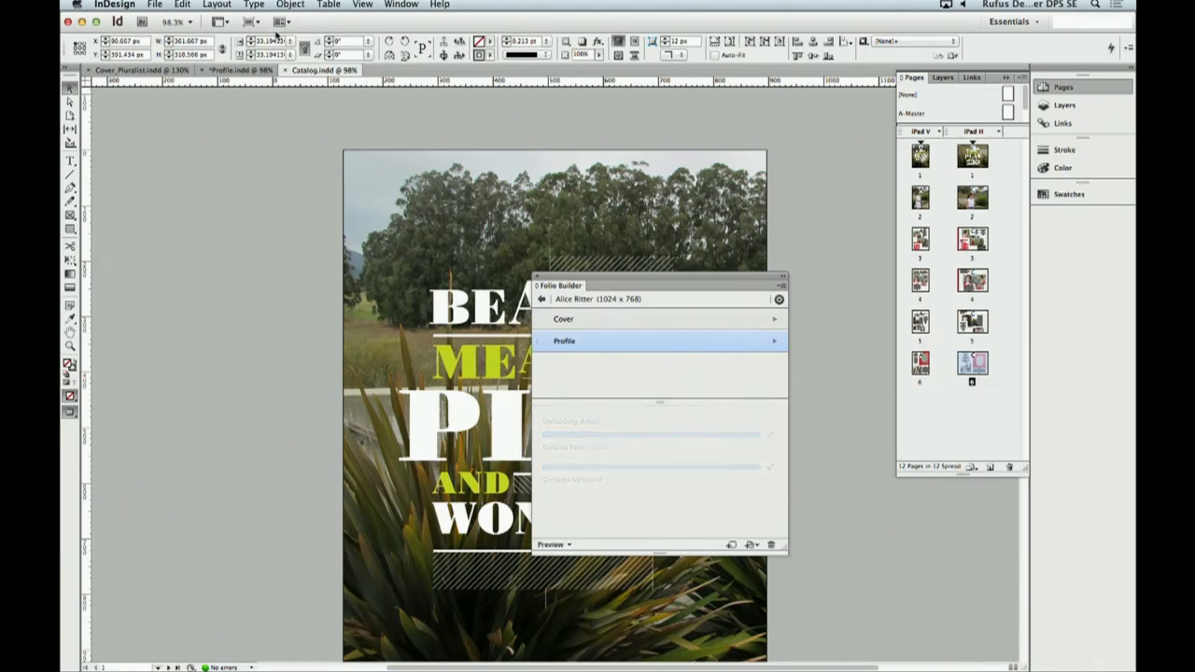
{"action": "left_click", "coordinate": [752, 546]}
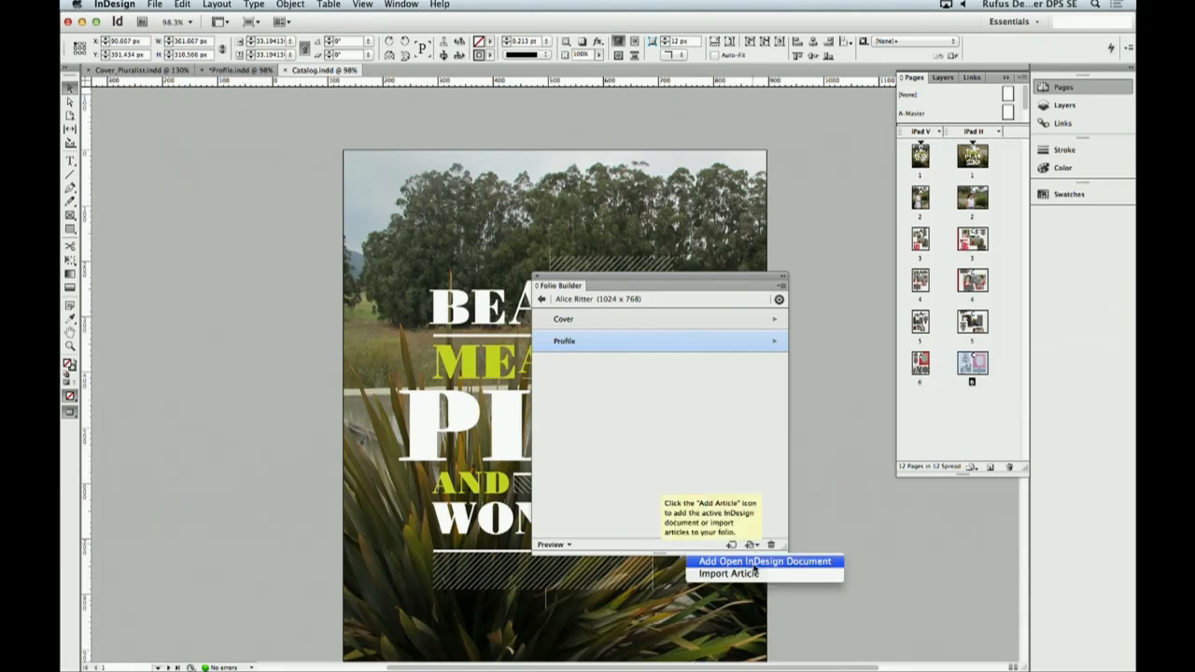
{"action": "left_click", "coordinate": [753, 565]}
{"action": "type", "text": "Catalogue"}
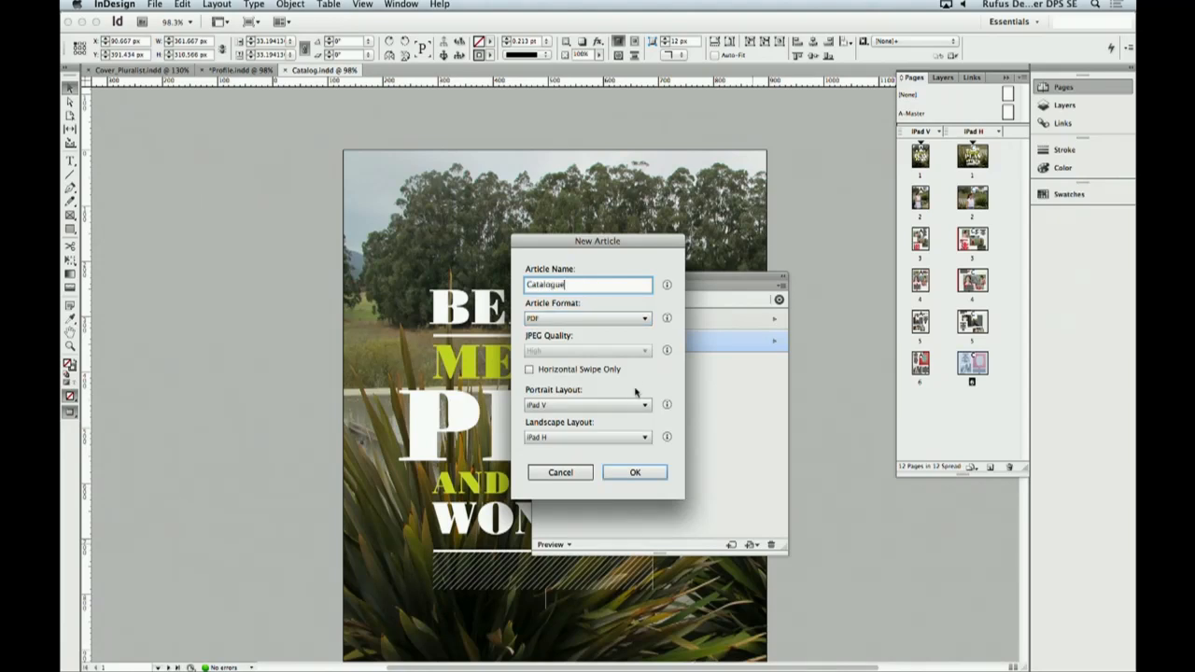
{"action": "left_click", "coordinate": [634, 473]}
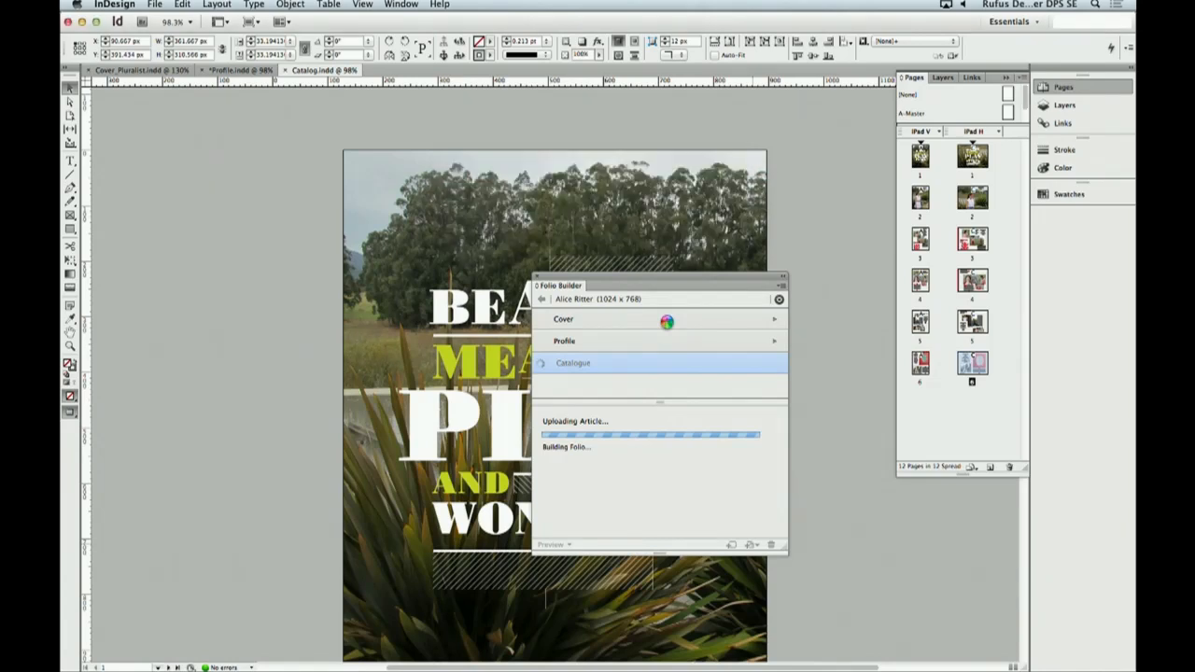
- Review the Cover article's properties, including its title, byline, description and table of contents preview
{"action": "left_click", "coordinate": [670, 321]}
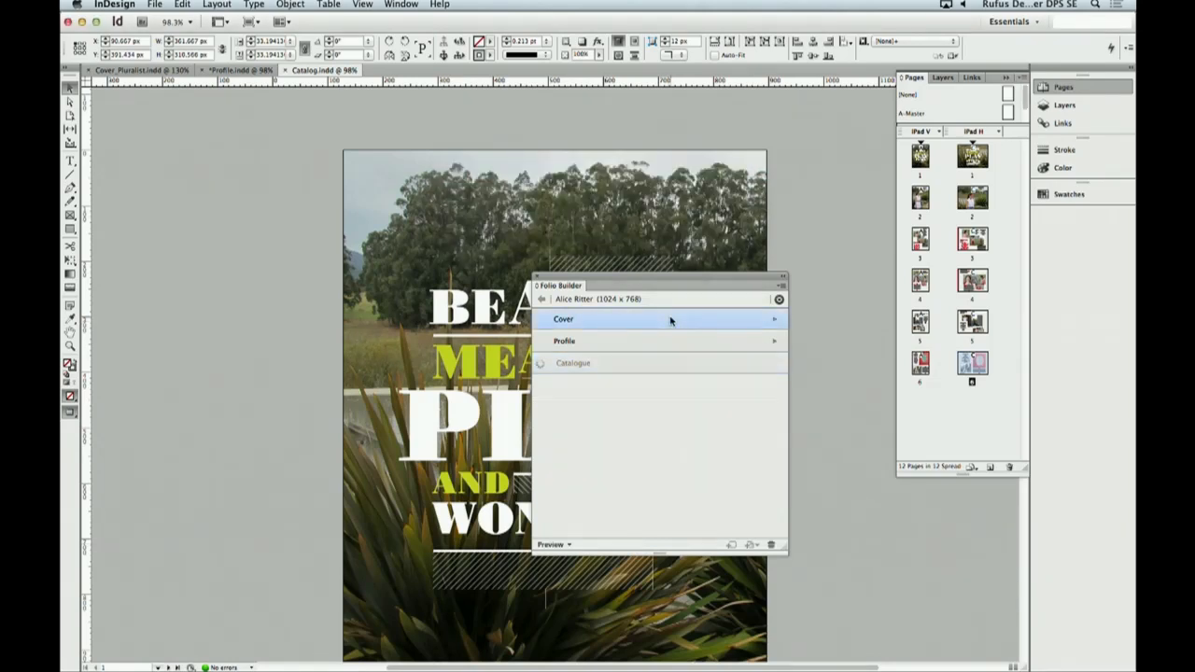
{"action": "left_click", "coordinate": [782, 285]}
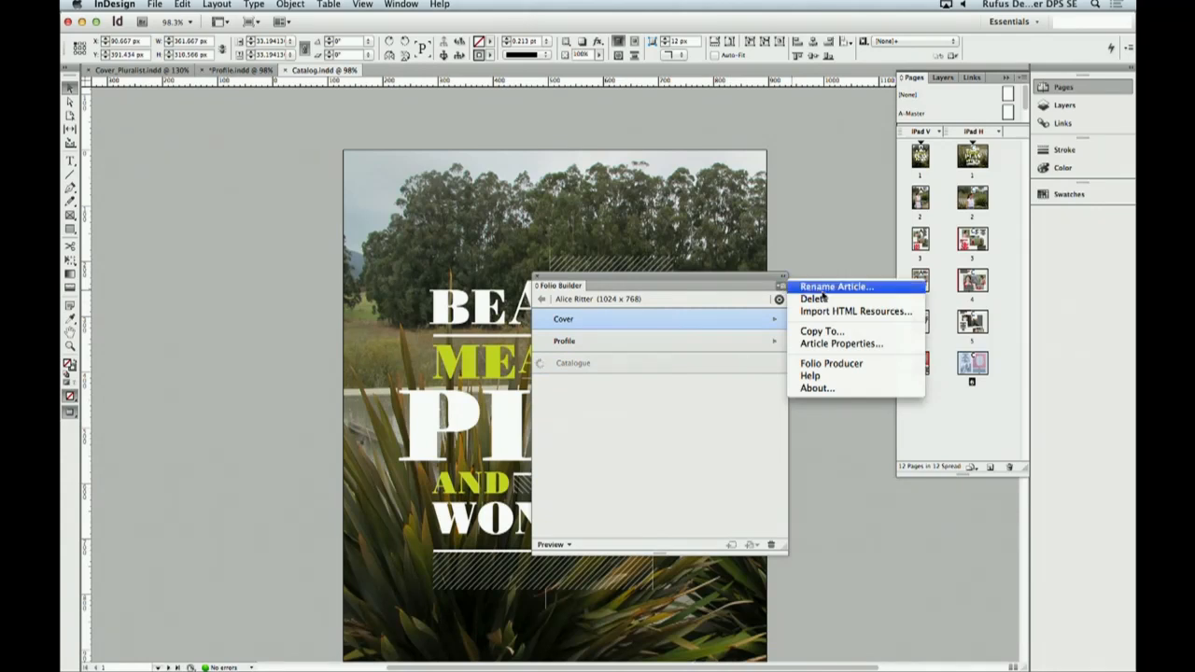
{"action": "left_click", "coordinate": [841, 344]}
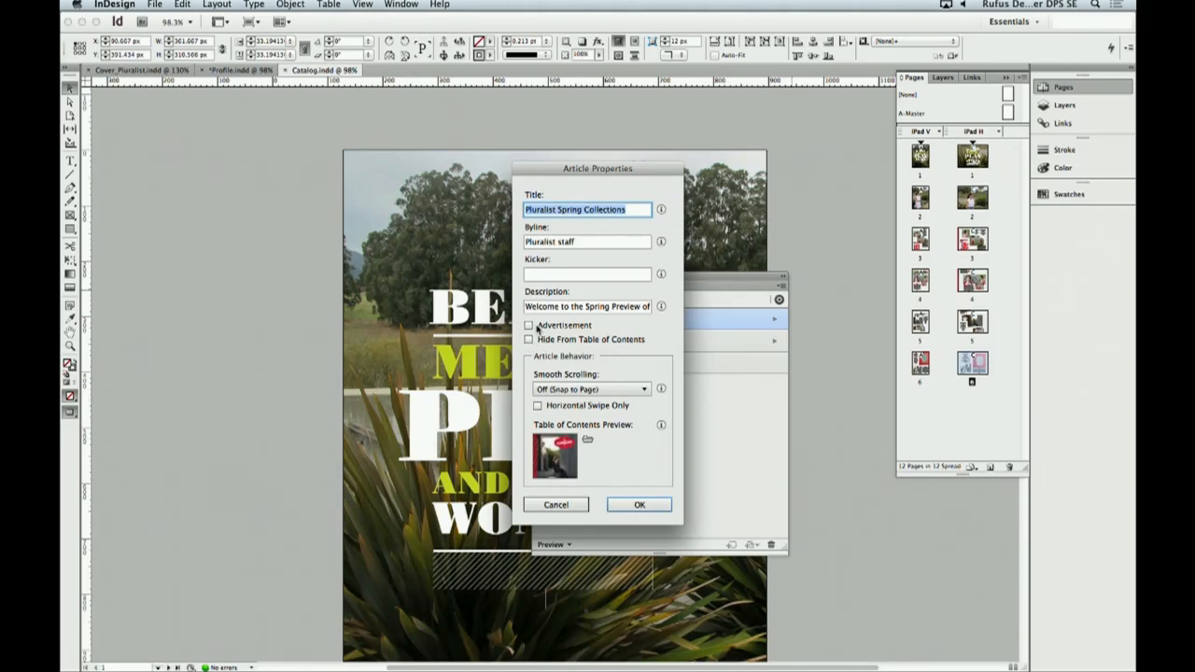
{"action": "left_click", "coordinate": [642, 504]}
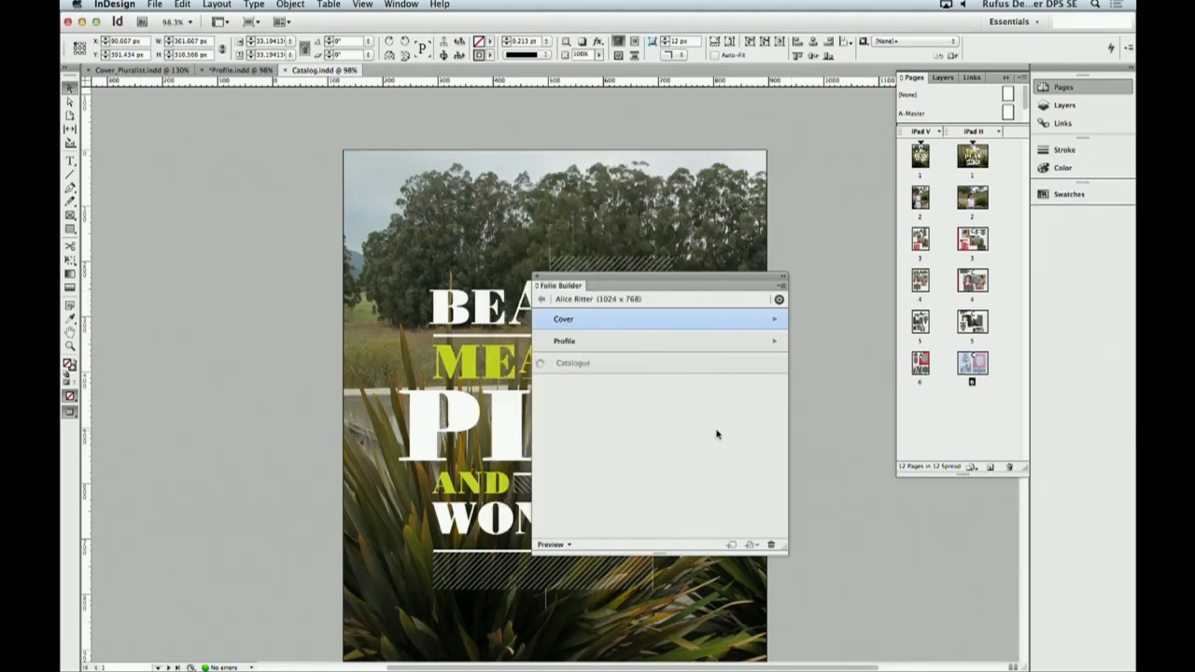
- Set the Profile article's kicker to "Fashion Section" in its article properties
{"action": "left_click", "coordinate": [744, 345]}
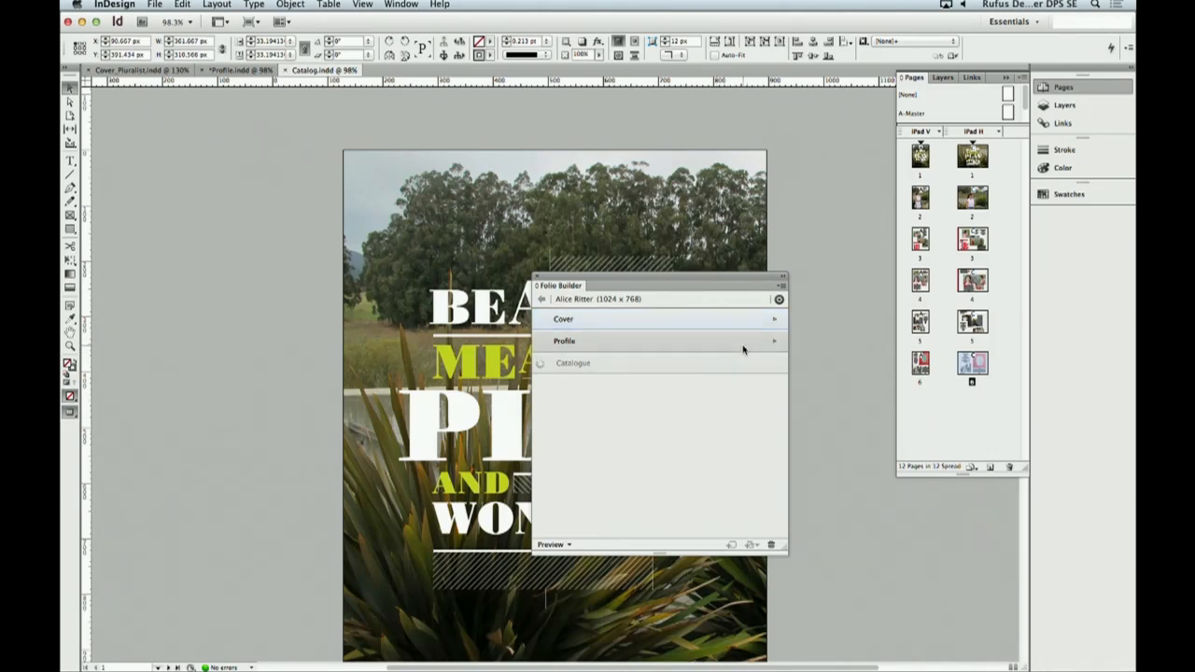
{"action": "left_click", "coordinate": [782, 285]}
{"action": "left_click", "coordinate": [841, 344]}
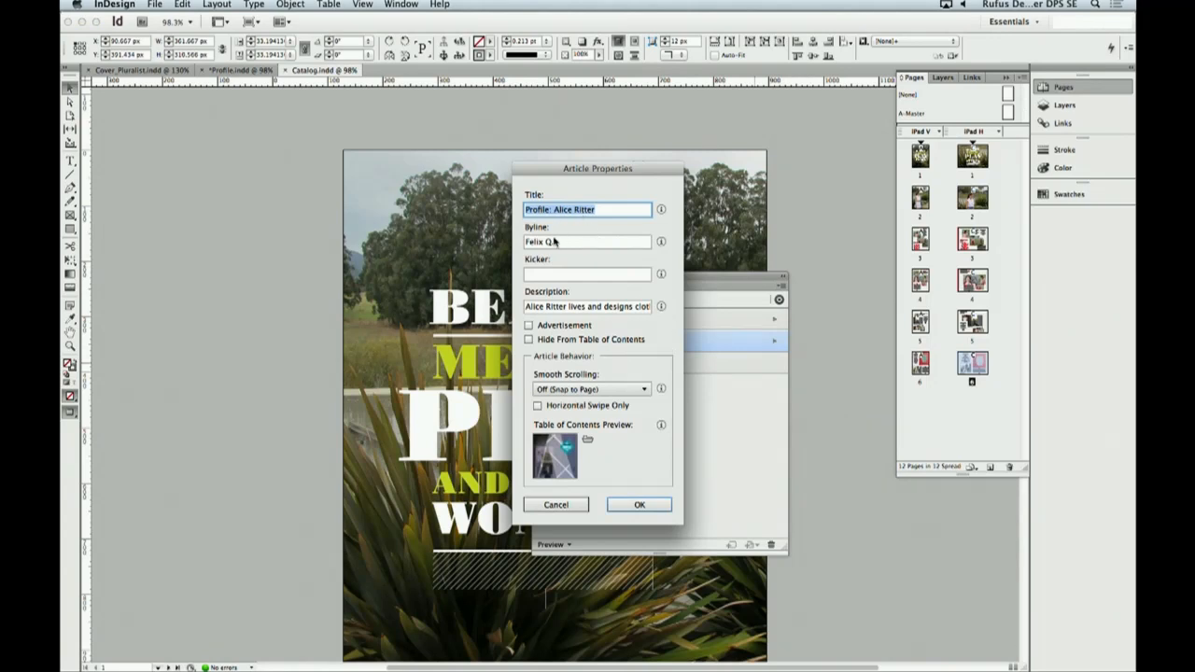
{"action": "left_click", "coordinate": [549, 275]}
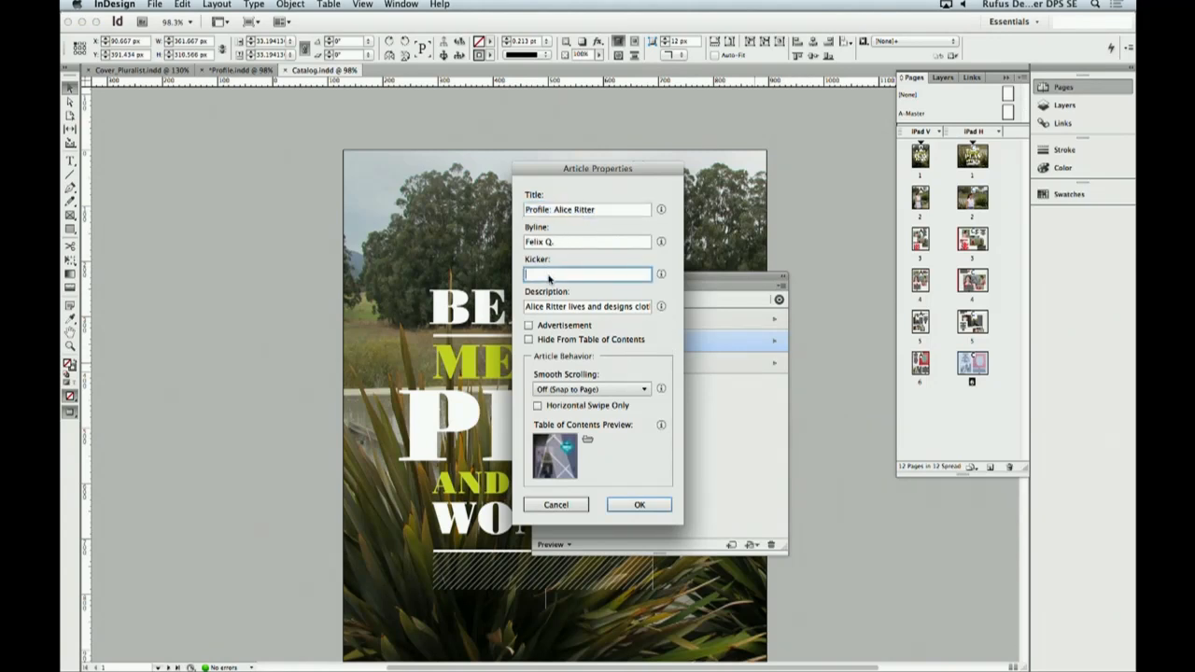
{"action": "type", "text": "Fashion Section"}
{"action": "left_click", "coordinate": [638, 504]}
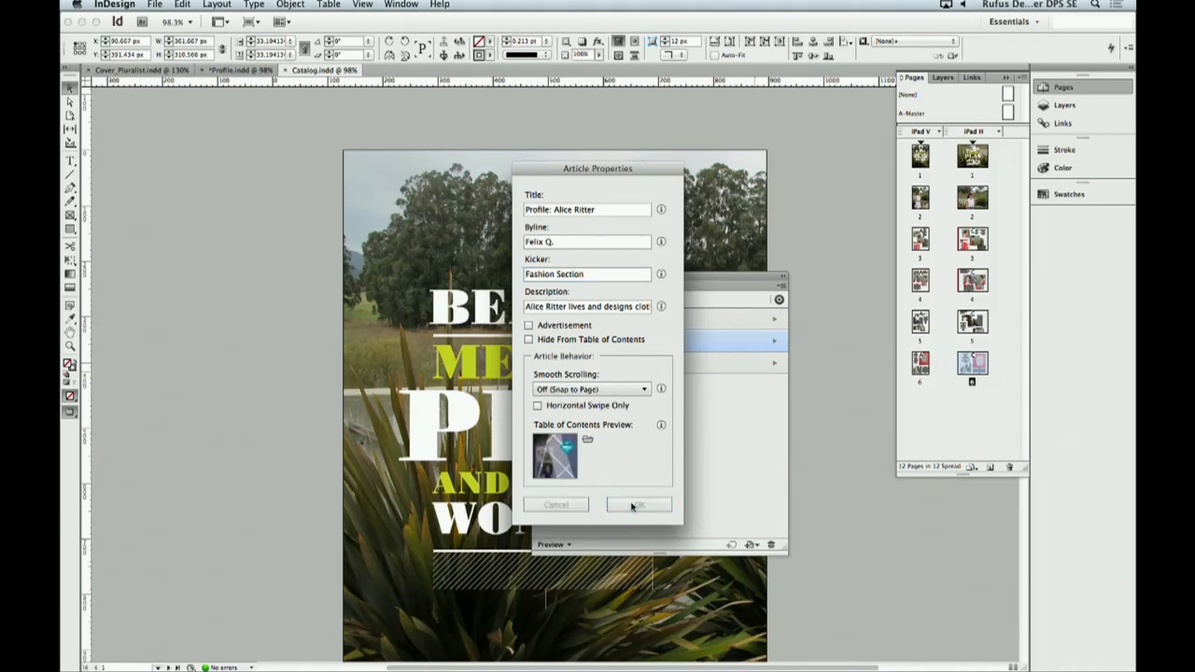
- Set the Catalogue article's title to "Catalogue" and its byline to "Staff" in its article properties
{"action": "left_click", "coordinate": [688, 372]}
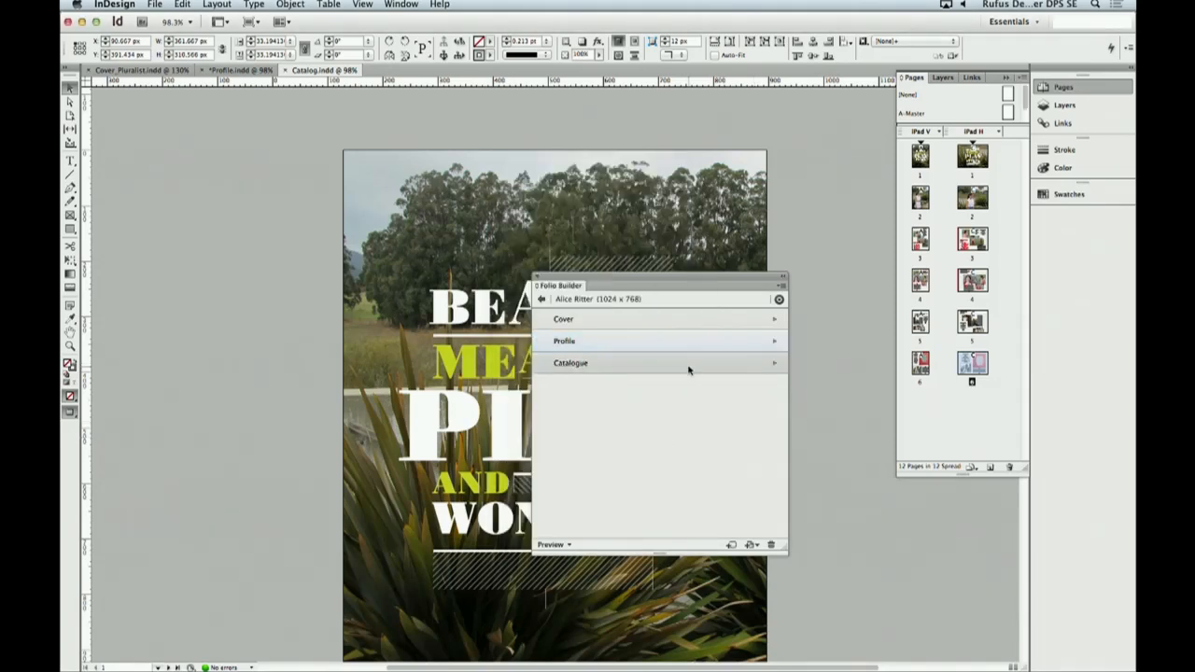
{"action": "left_click", "coordinate": [782, 285]}
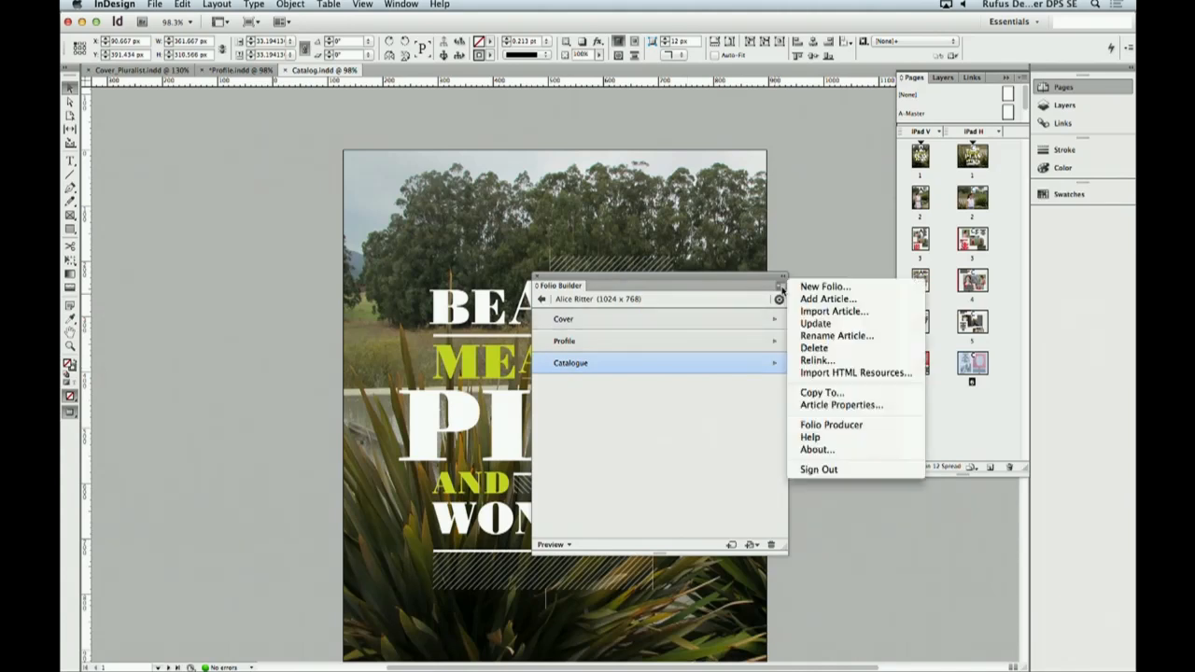
{"action": "left_click", "coordinate": [818, 405]}
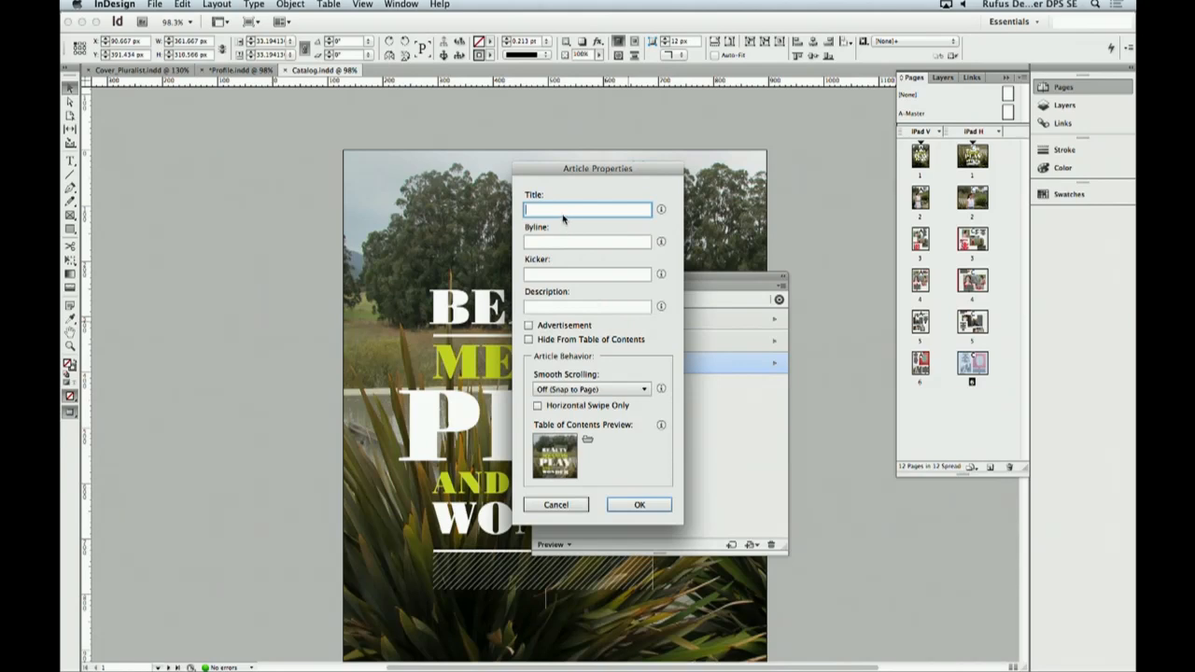
{"action": "type", "text": "Catalogue"}
{"action": "key", "text": "Tab"}
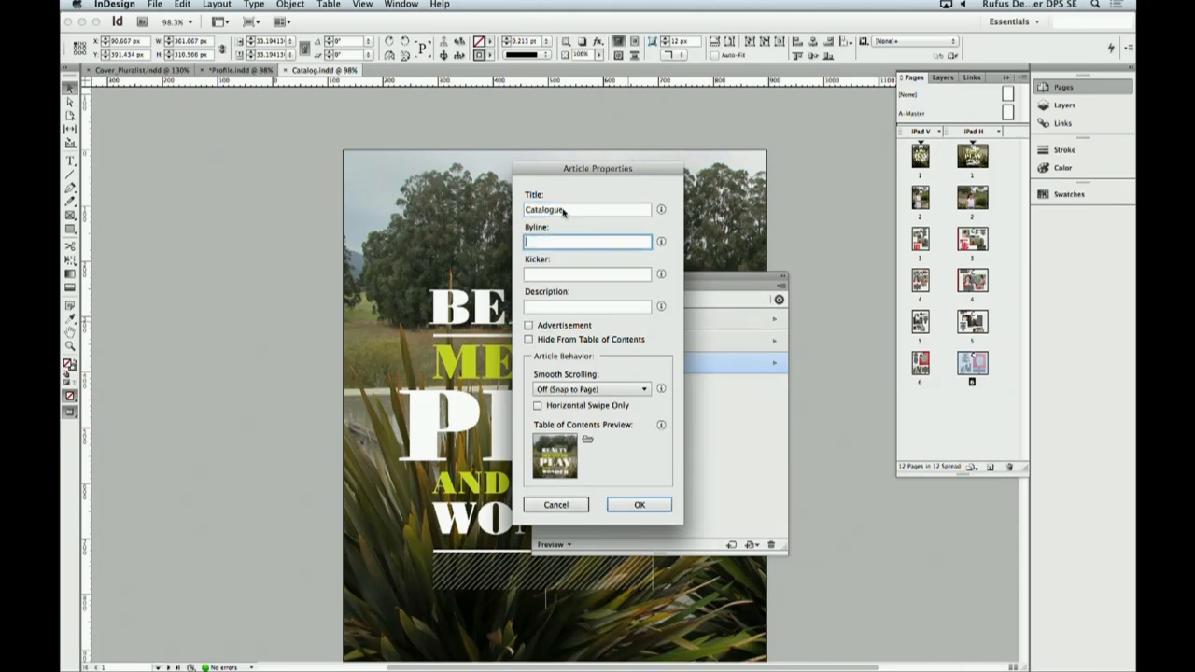
{"action": "type", "text": "Staff"}
{"action": "key", "text": "Tab"}
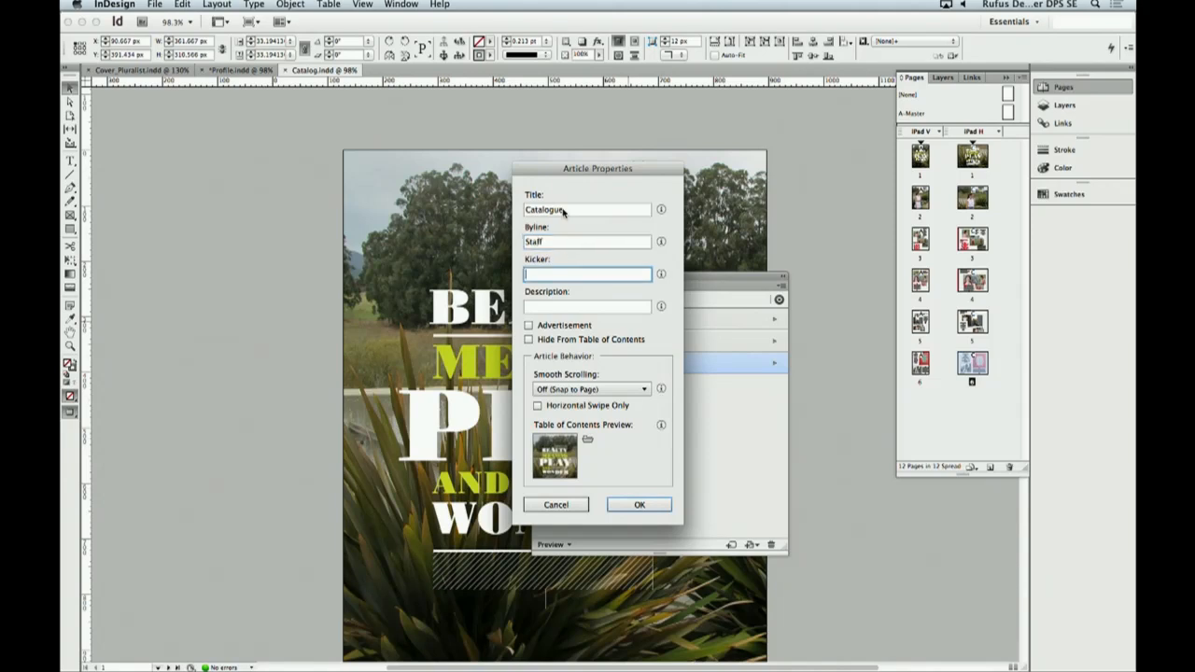
- Leave the kicker empty, enter a description mentioning the designer for the Catalogue article, and apply its properties
{"action": "key", "text": "Tab"}
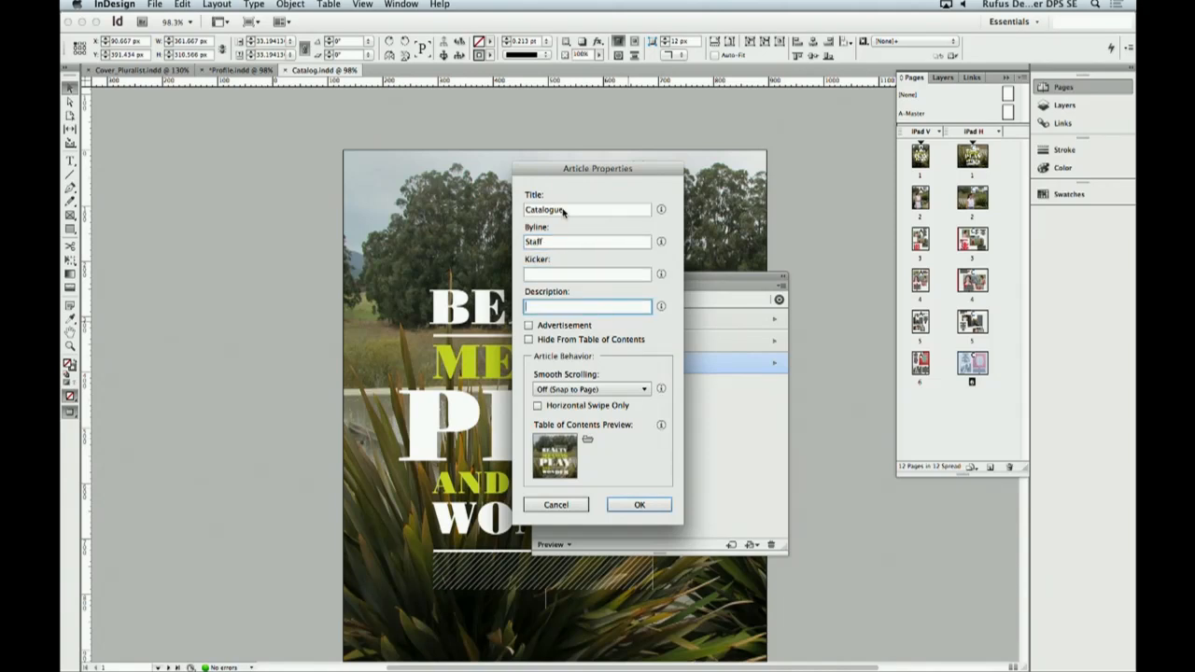
{"action": "type", "text": "Alice"}
{"action": "type", "text": "ng 20"}
{"action": "left_click", "coordinate": [634, 505]}
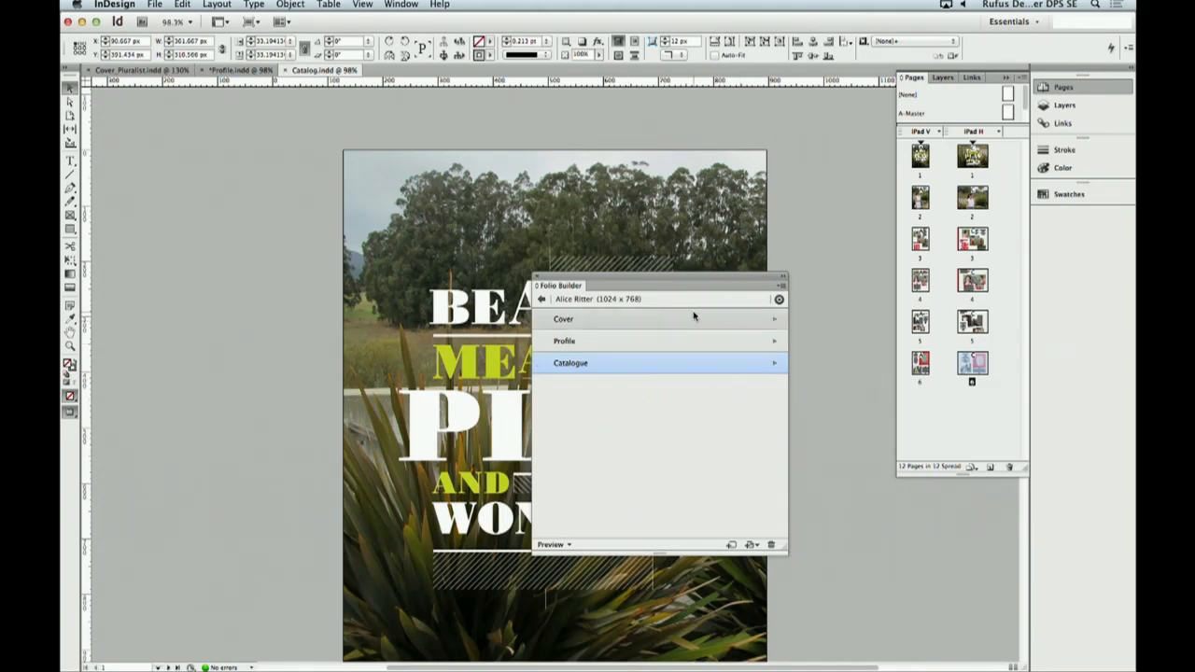
- Check the Cover article's landscape and portrait layouts and return to the folio list
{"action": "left_click", "coordinate": [775, 321]}
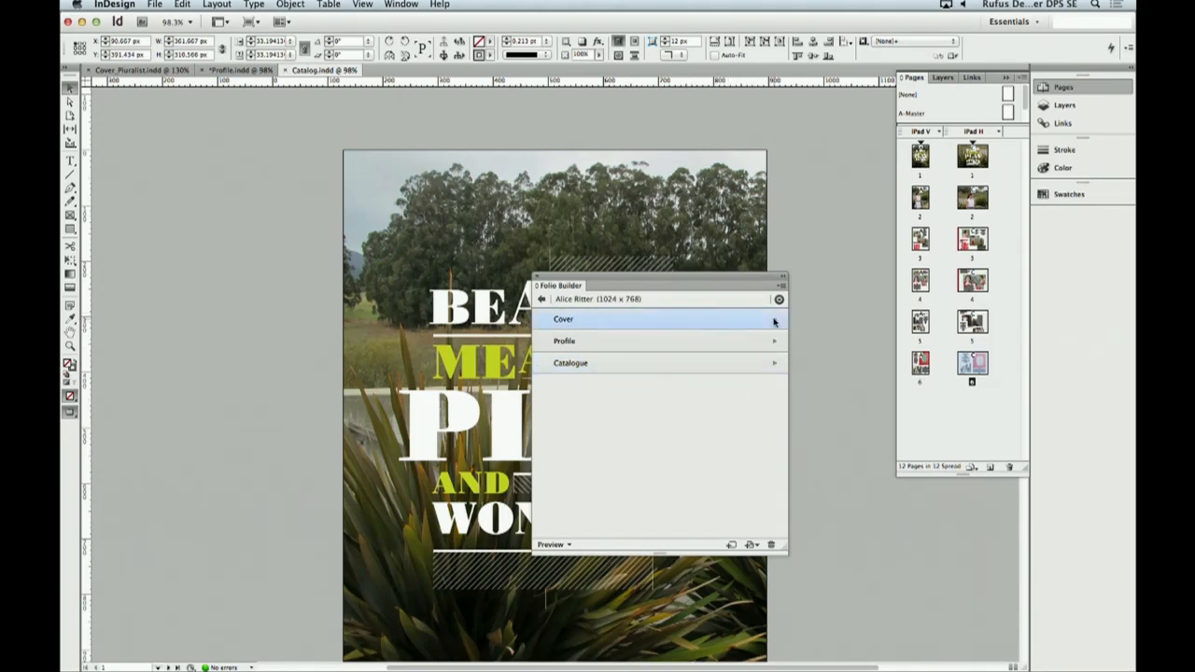
{"action": "left_click", "coordinate": [542, 300]}
{"action": "left_click", "coordinate": [542, 300]}
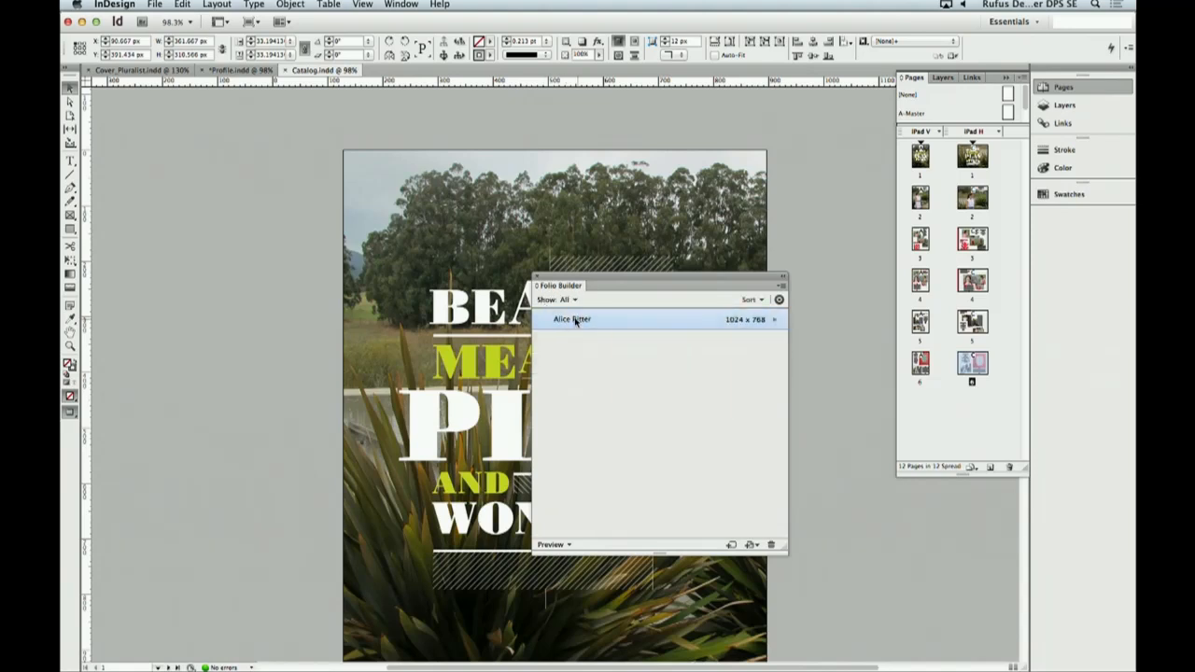
- Start creating an app from the designer's folio in DPS App Builder and continue past the requirements to the app details
{"action": "mouse_move", "coordinate": [586, 326]}
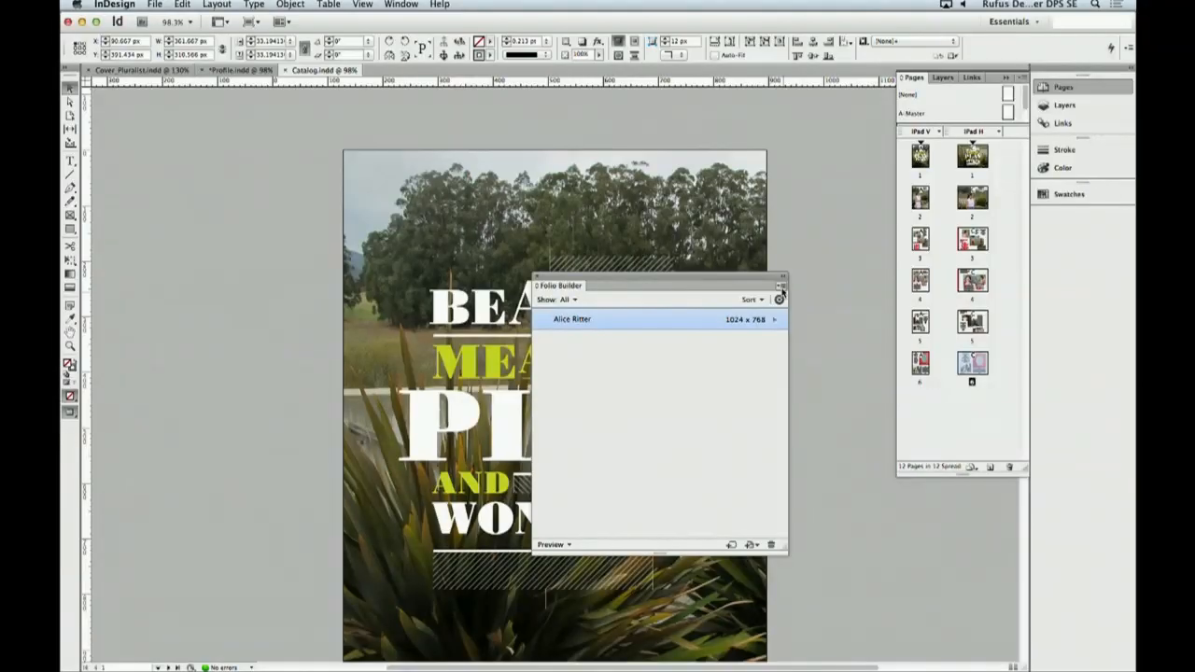
{"action": "left_click", "coordinate": [780, 296]}
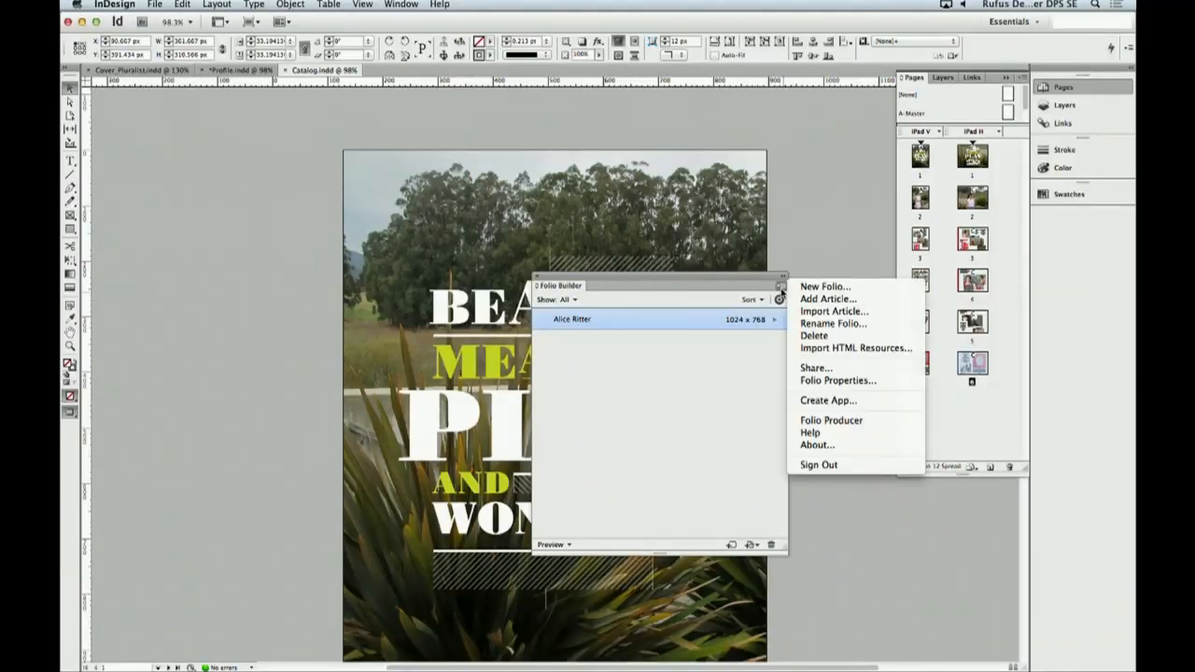
{"action": "left_click", "coordinate": [871, 402]}
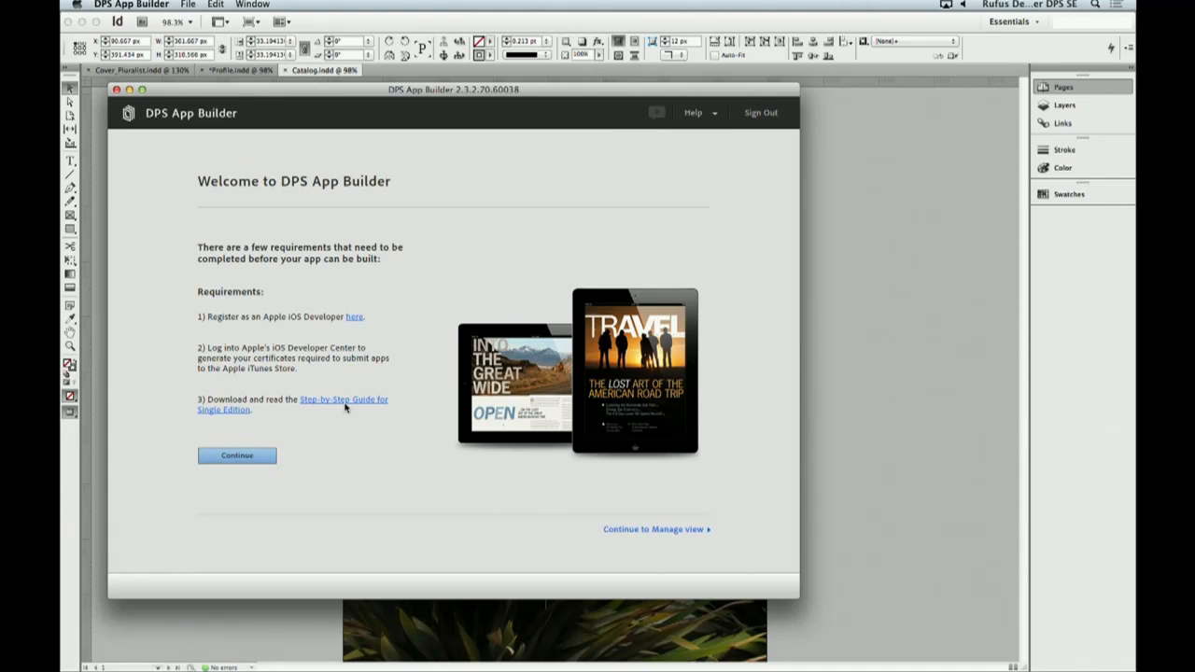
{"action": "left_click", "coordinate": [262, 454]}
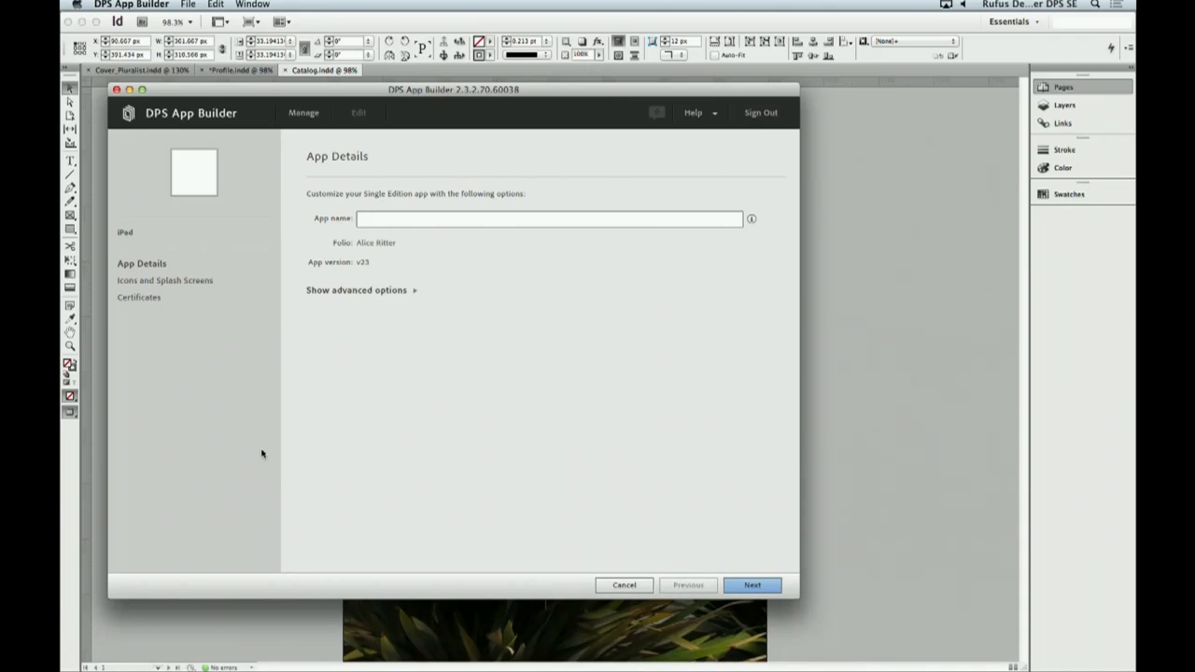
- Enter the designer's name as the app name, keep the default advanced options, and continue to the icons and splash screens
{"action": "left_click", "coordinate": [421, 221]}
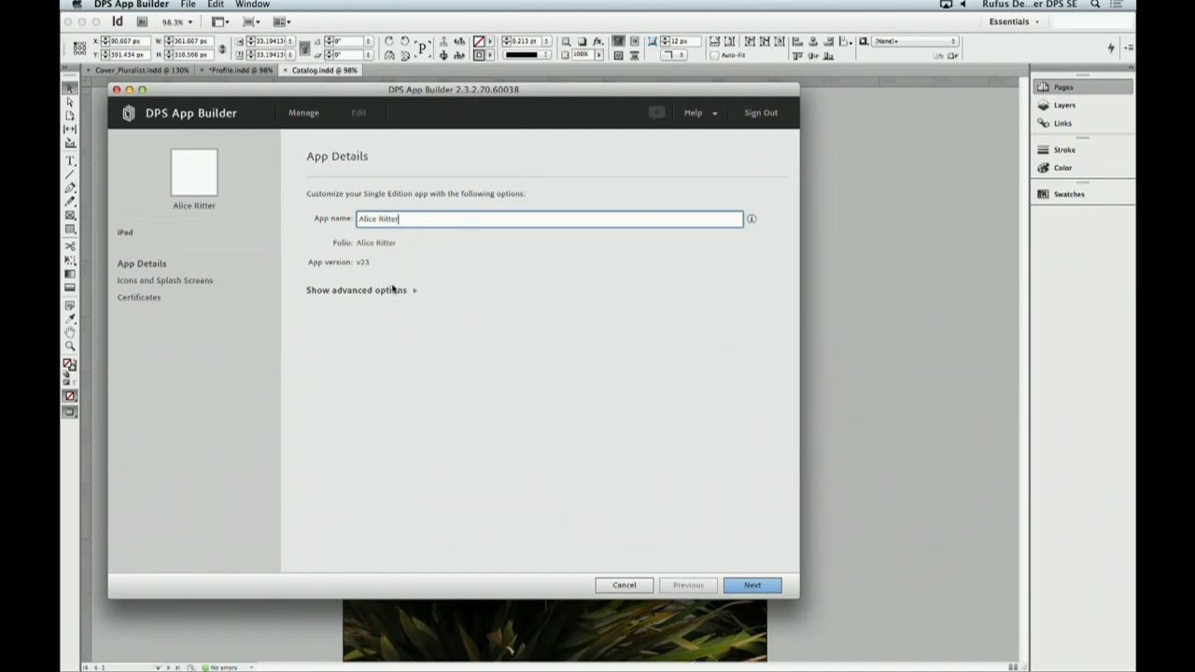
{"action": "left_click", "coordinate": [394, 291]}
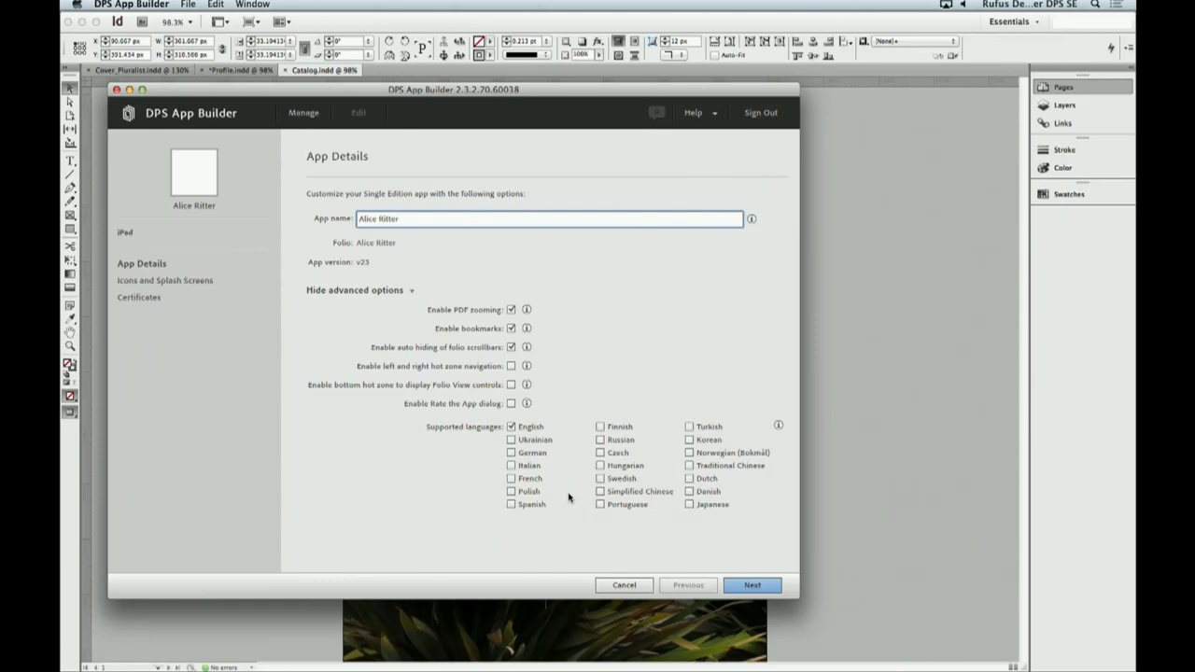
{"action": "left_click", "coordinate": [390, 292]}
{"action": "left_click", "coordinate": [738, 585]}
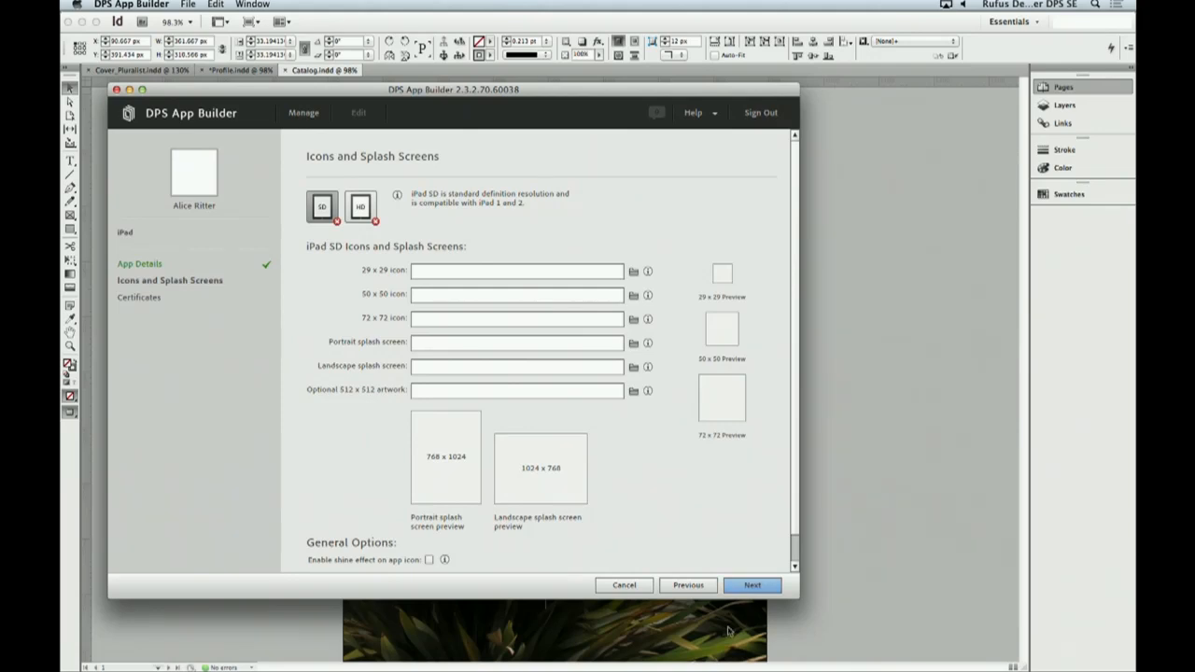
- Switch to Finder, open the Icons_SplashScreens folder in my App Resources, and place its enlarged window beside the app builder
{"action": "key", "text": "super+Tab"}
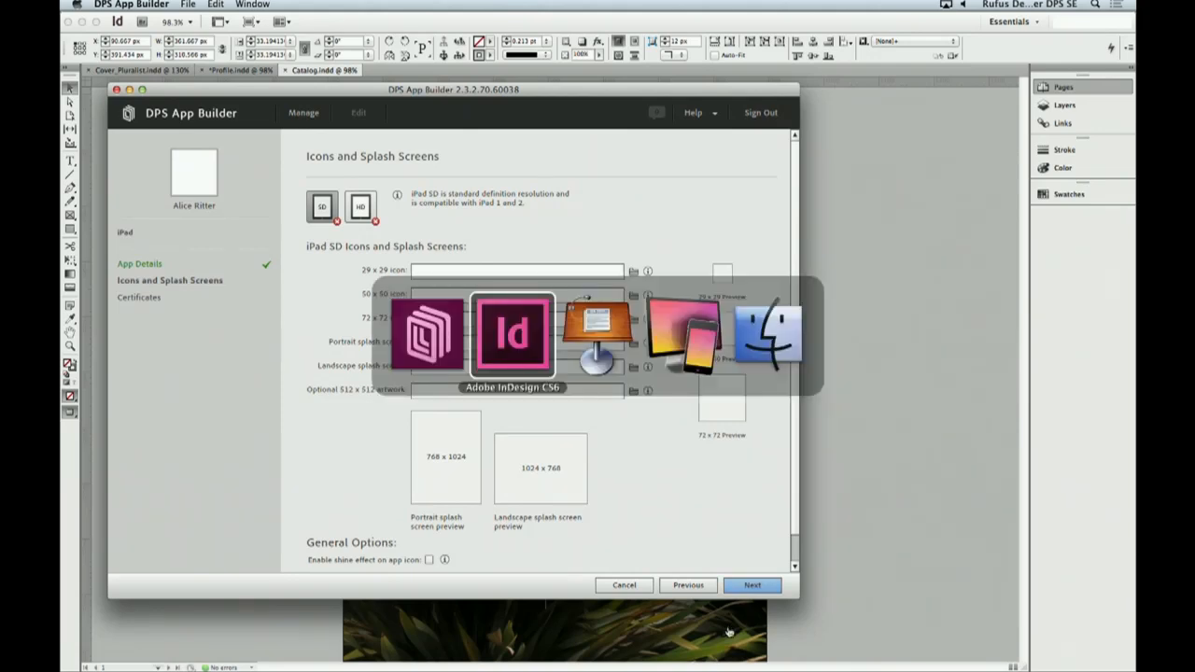
{"action": "key", "text": "super+Tab"}
{"action": "key", "text": "super+Tab"}
{"action": "key", "text": "super+Tab"}
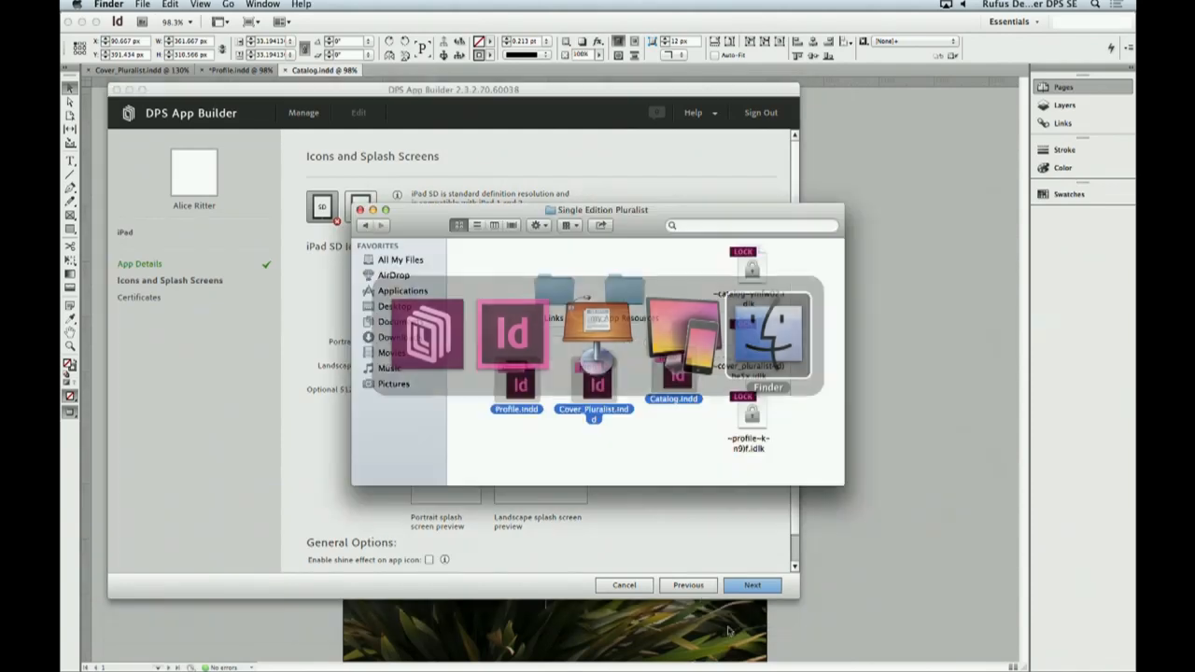
{"action": "double_click", "coordinate": [631, 291]}
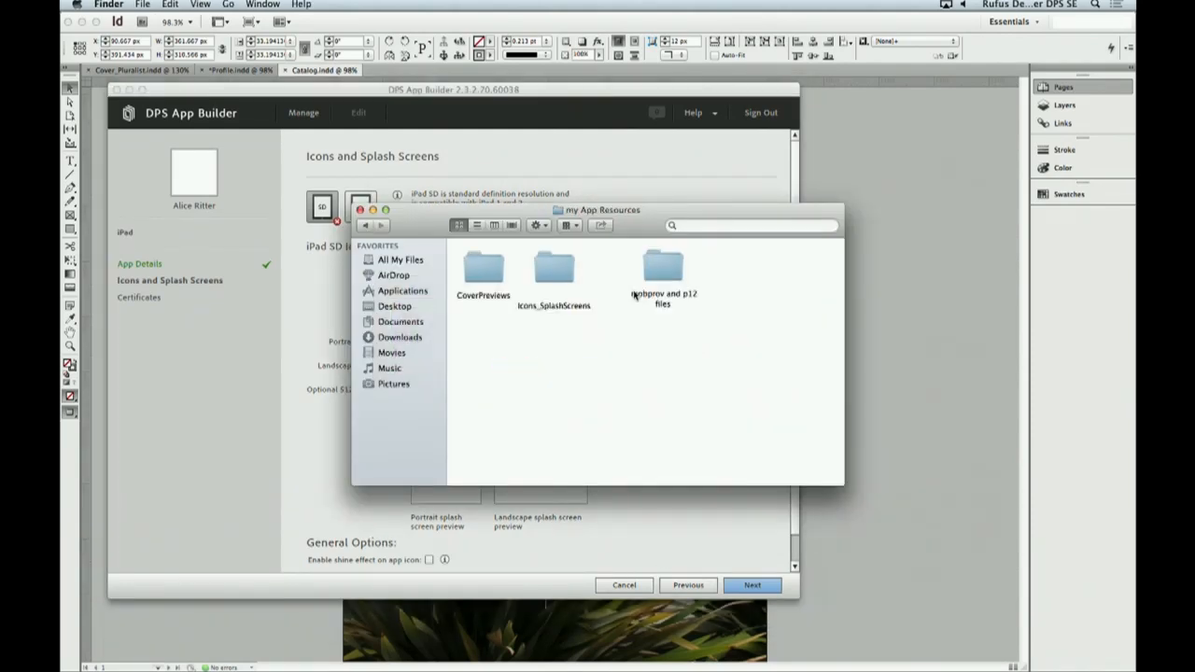
{"action": "double_click", "coordinate": [551, 278]}
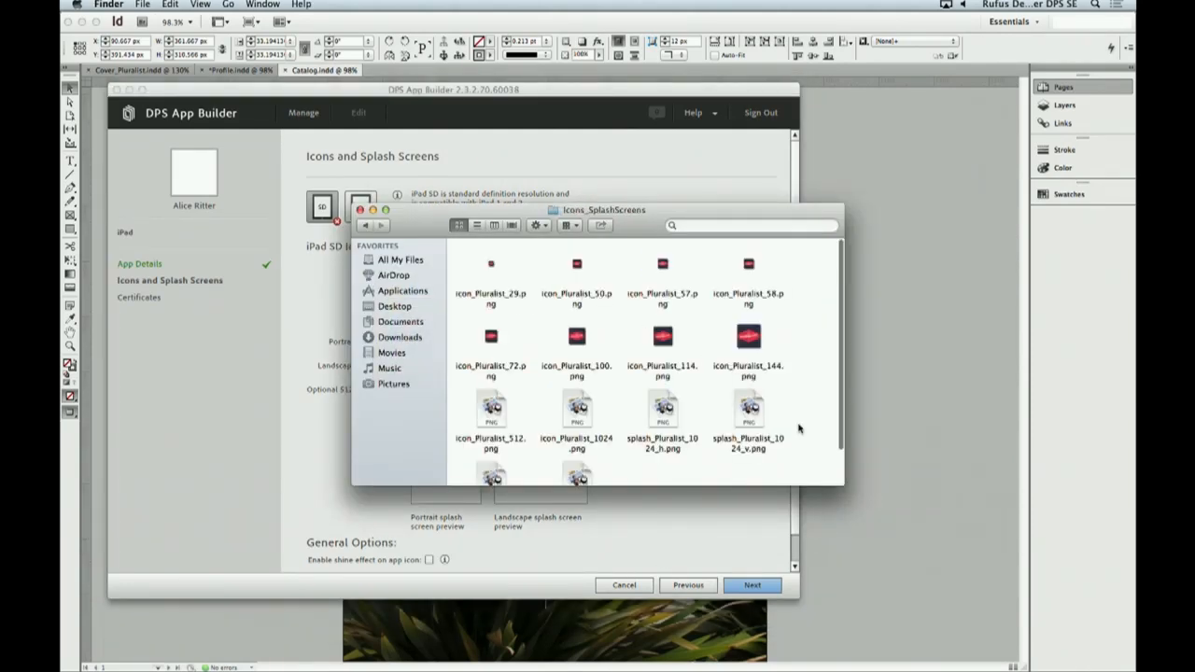
{"action": "left_click_drag", "start_coordinate": [842, 482], "coordinate": [866, 582]}
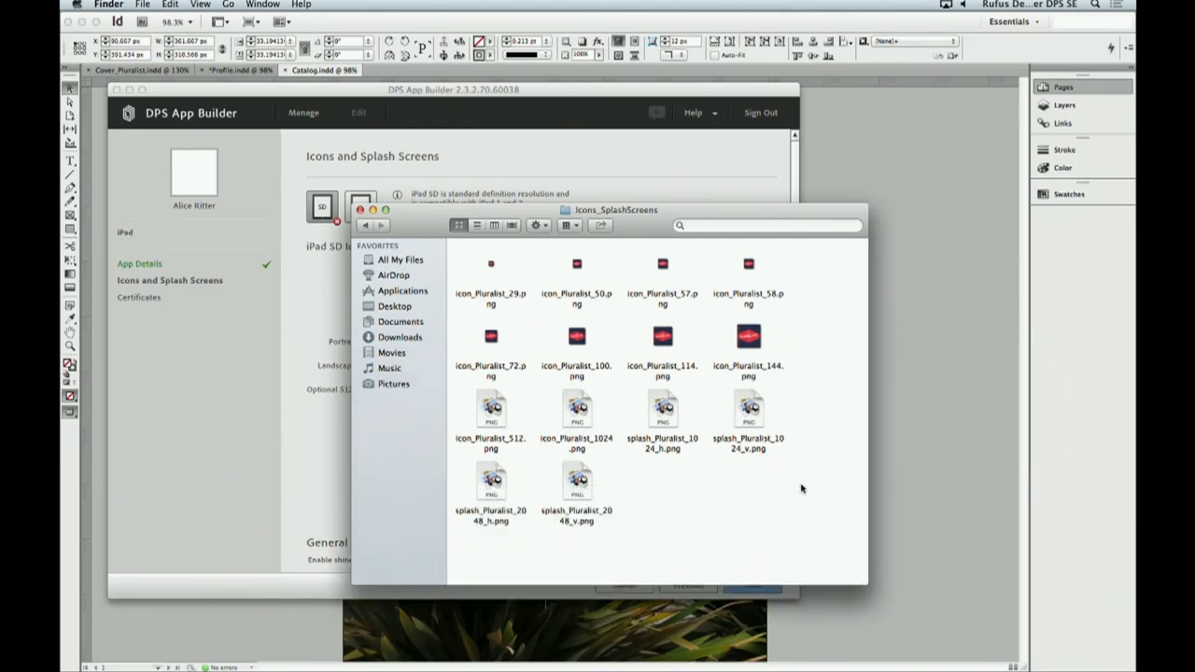
{"action": "left_click_drag", "start_coordinate": [514, 217], "coordinate": [867, 255]}
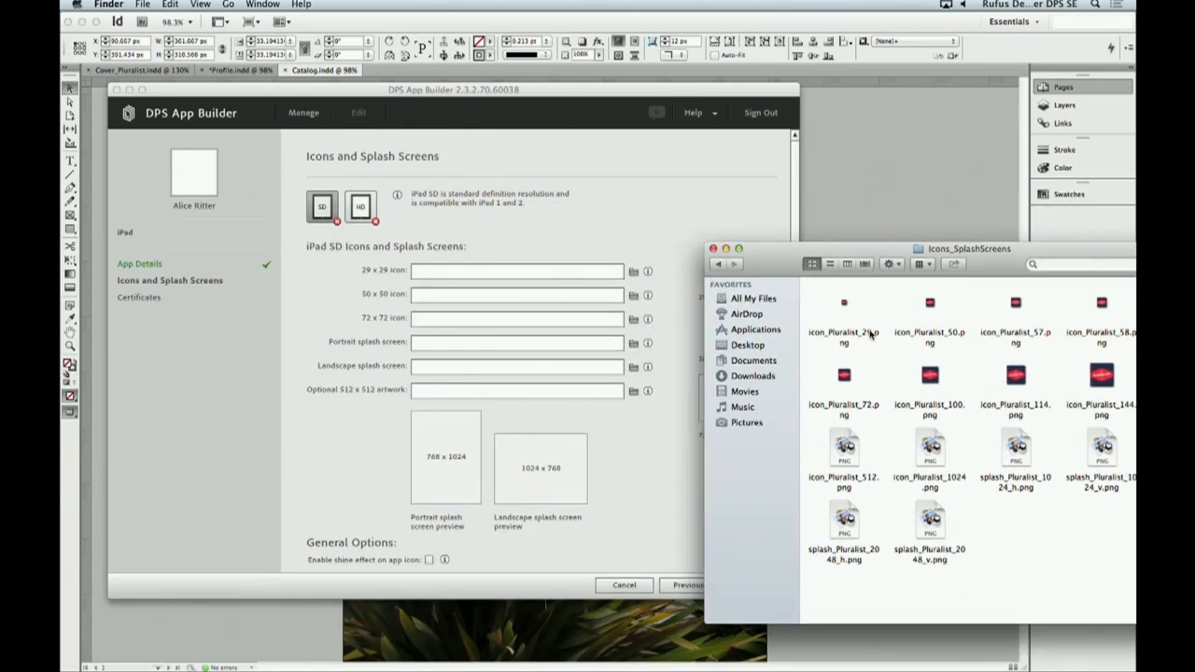
- Assign all the Pluralist image files to the iPad SD icon, splash screen and 512 x 512 artwork fields together
{"action": "key", "text": "super+a"}
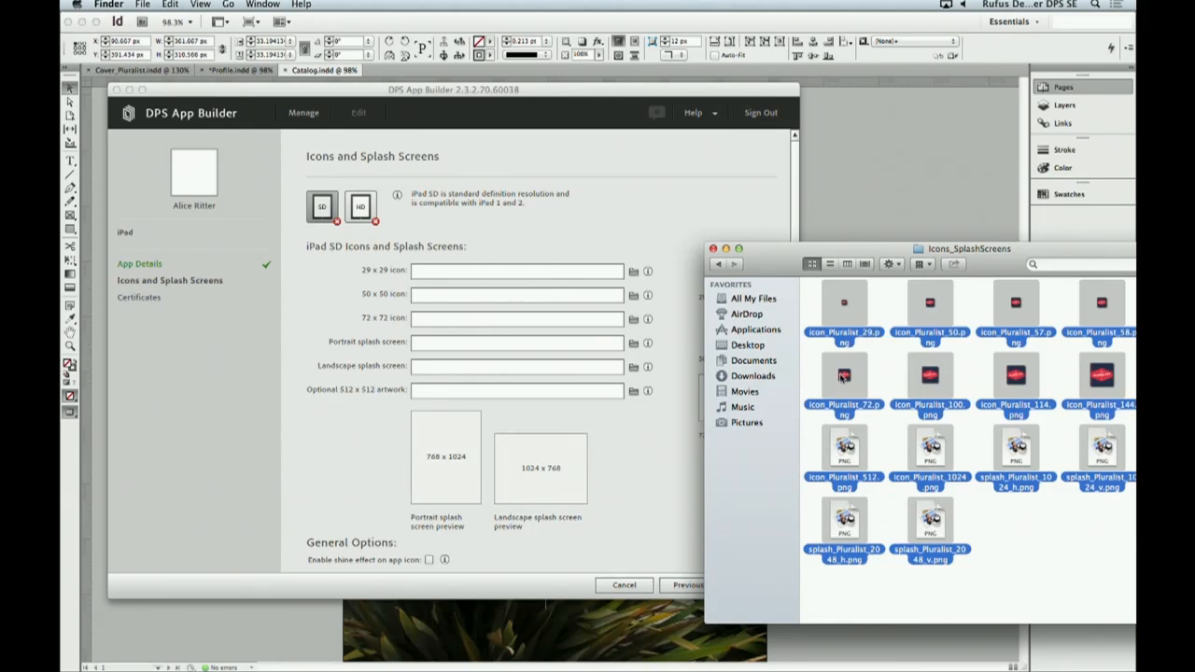
{"action": "left_click_drag", "start_coordinate": [844, 377], "coordinate": [557, 273]}
{"action": "left_click", "coordinate": [595, 266]}
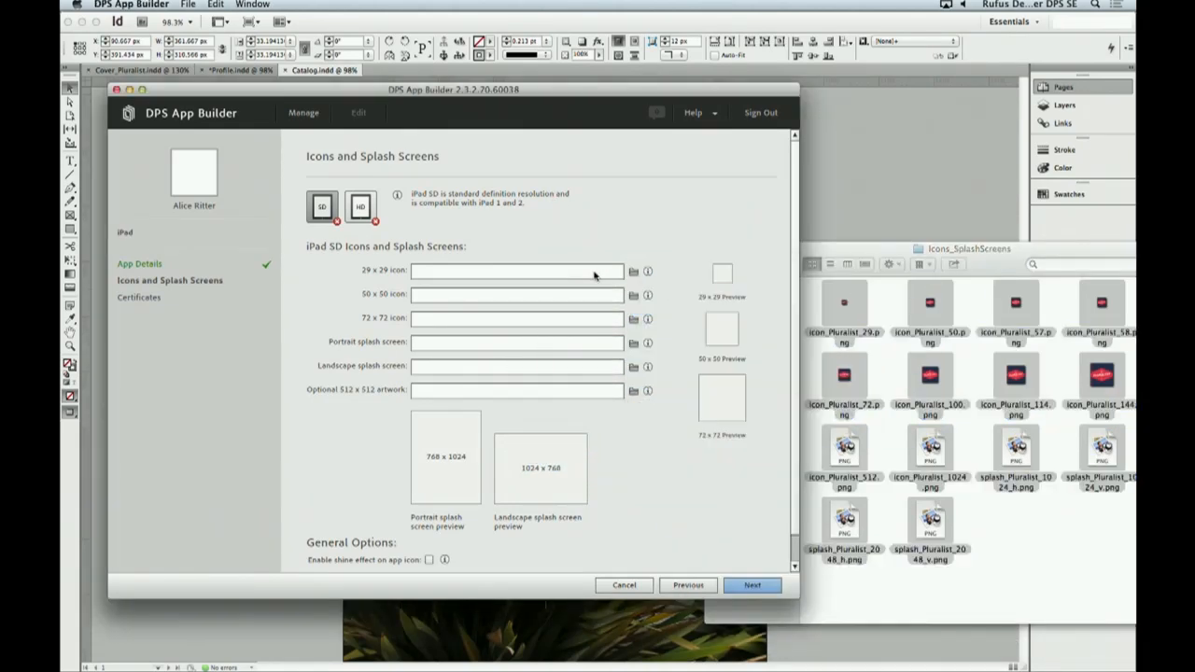
{"action": "left_click", "coordinate": [595, 273]}
{"action": "left_click", "coordinate": [731, 378]}
{"action": "left_click_drag", "start_coordinate": [727, 379], "coordinate": [555, 278]}
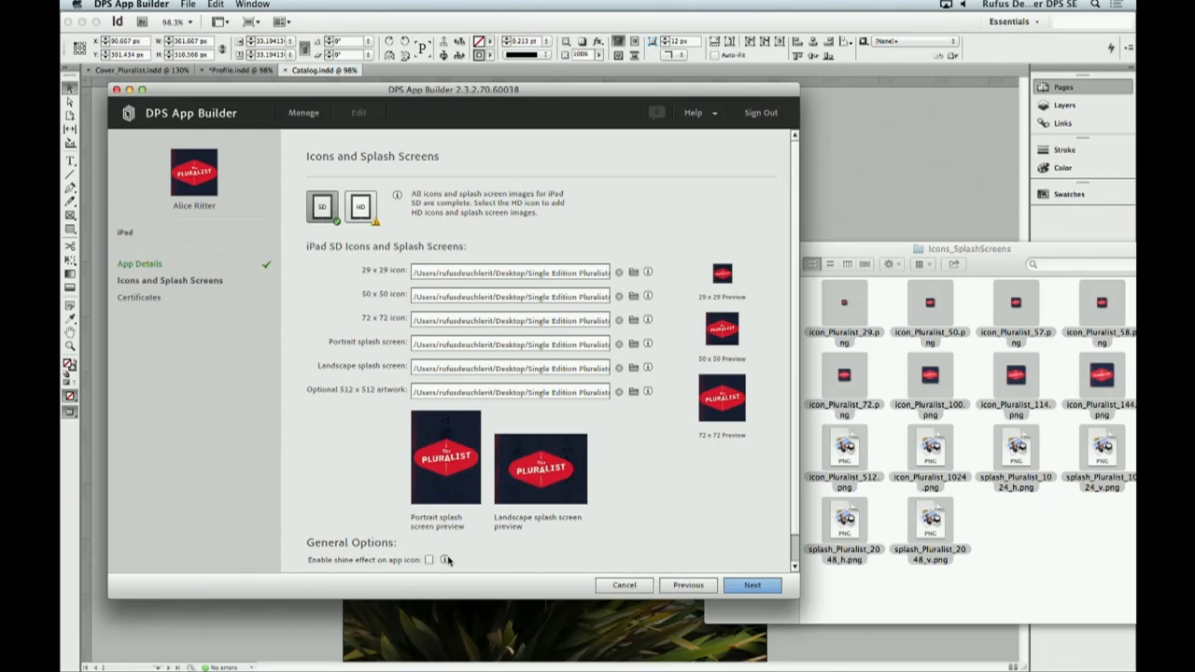
{"action": "scroll", "coordinate": [455, 558], "scroll_direction": "down", "scroll_amount": 2}
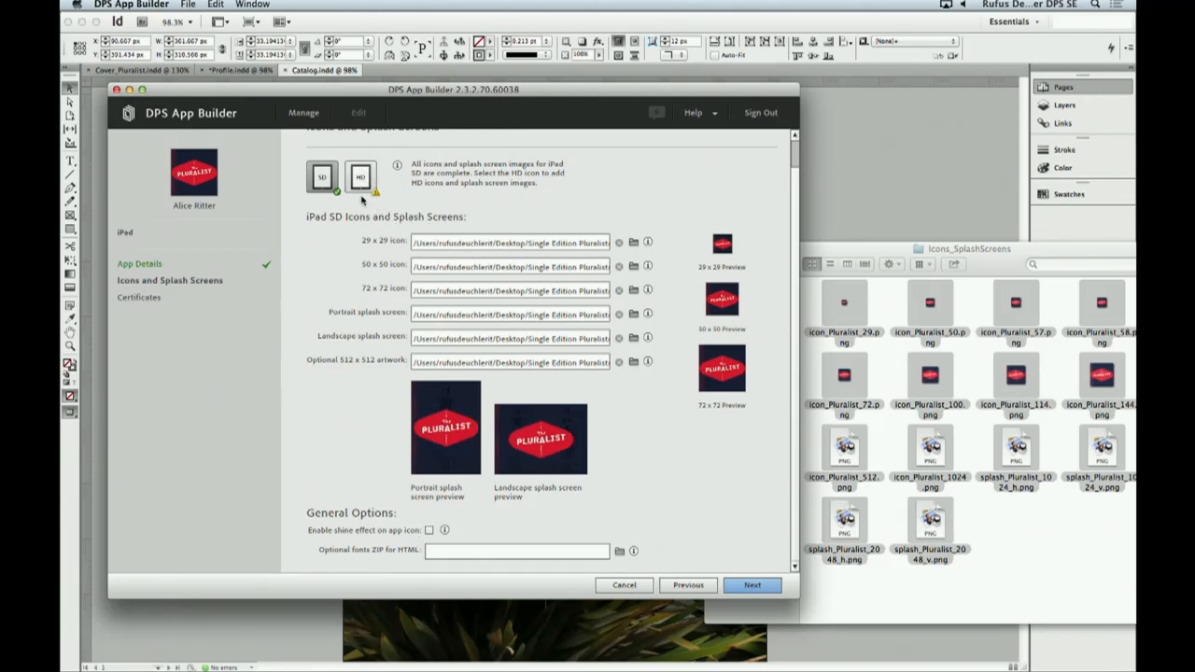
{"action": "scroll", "coordinate": [373, 215], "scroll_direction": "up", "scroll_amount": 2}
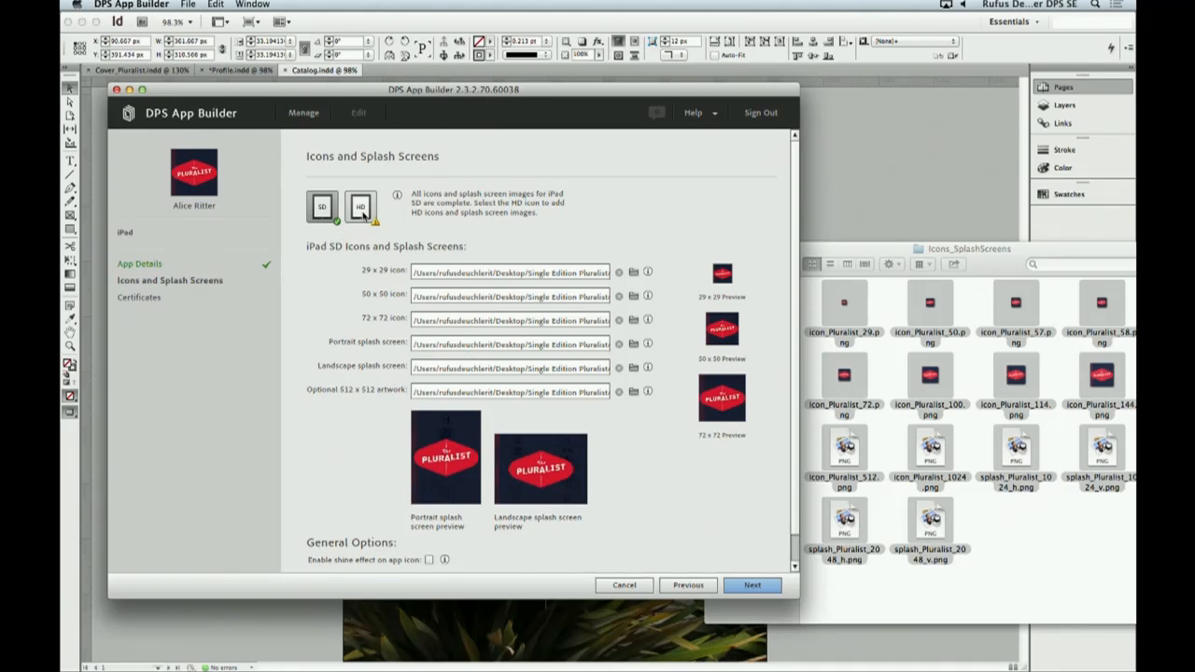
- Assign the same image files to the iPad HD icon, splash screen and artwork fields, and continue to the certificates
{"action": "left_click", "coordinate": [363, 210]}
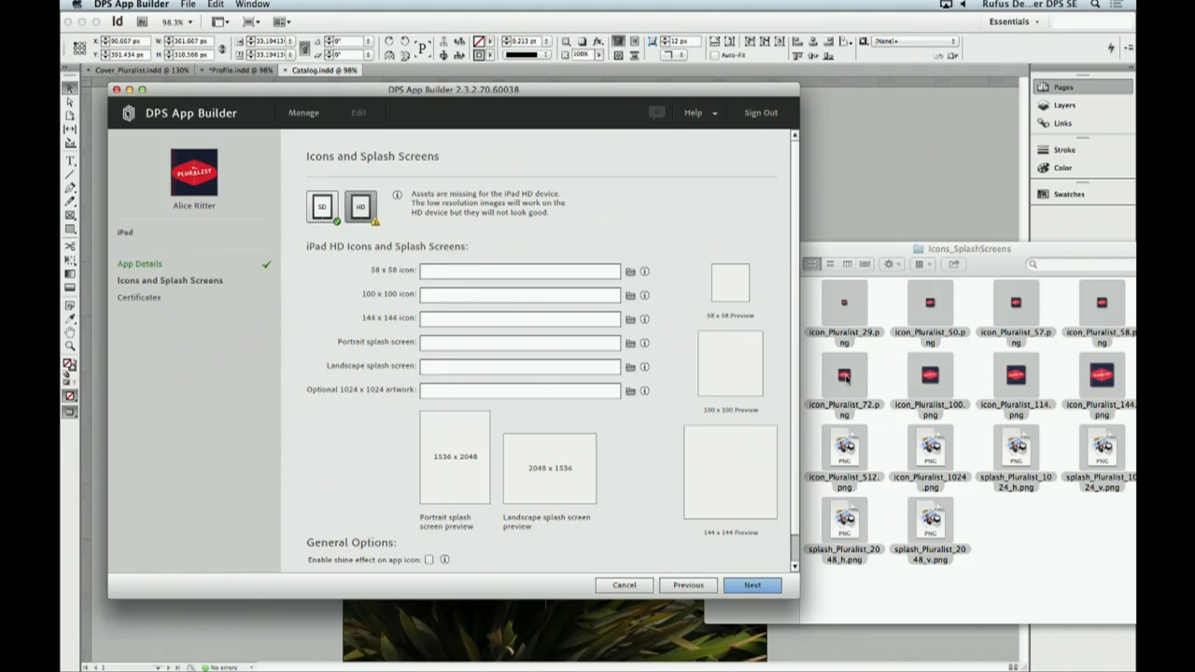
{"action": "left_click_drag", "start_coordinate": [846, 377], "coordinate": [561, 348]}
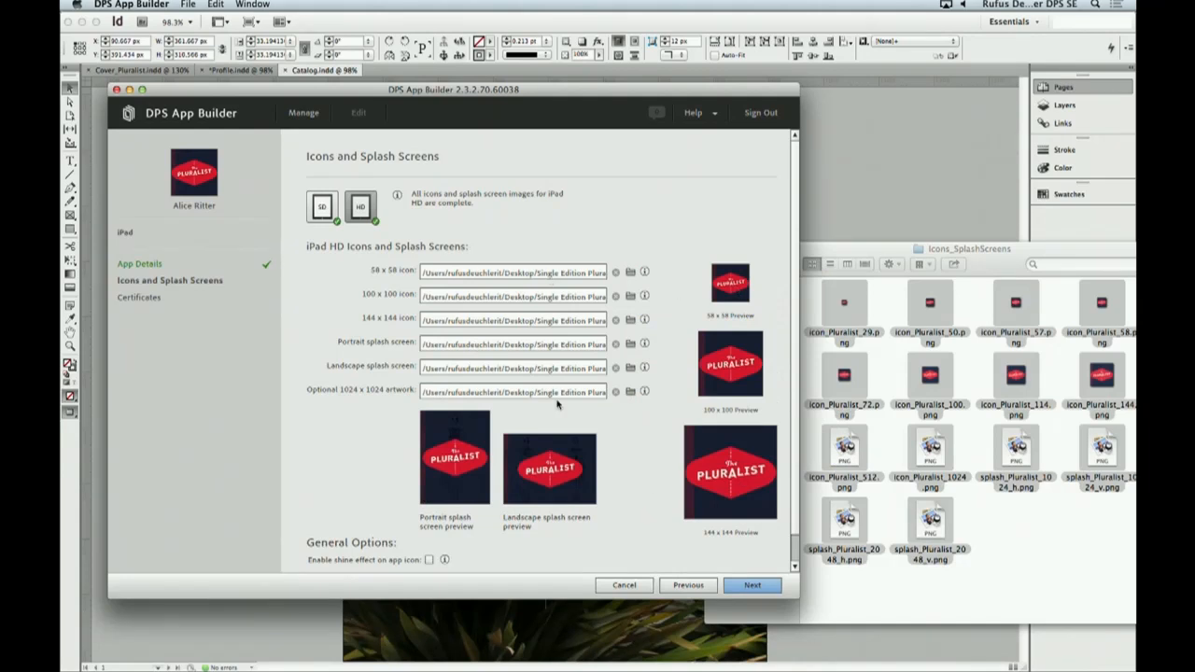
{"action": "scroll", "coordinate": [400, 476], "scroll_direction": "down", "scroll_amount": 2}
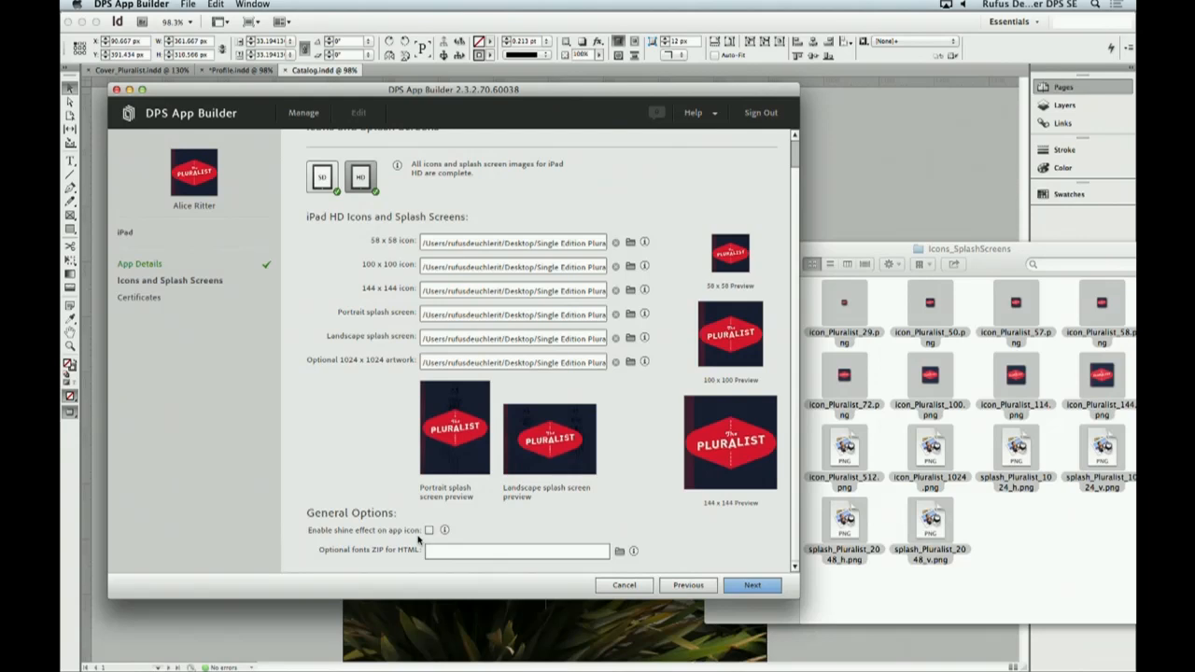
{"action": "scroll", "coordinate": [371, 487], "scroll_direction": "up", "scroll_amount": 2}
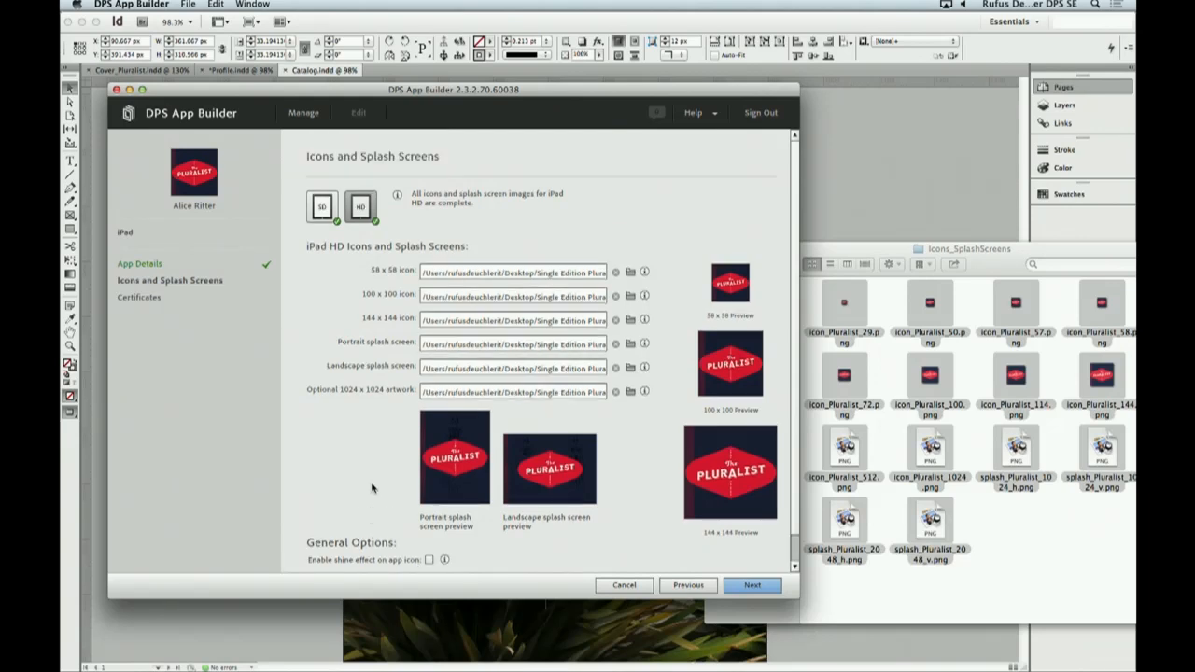
{"action": "left_click", "coordinate": [752, 585]}
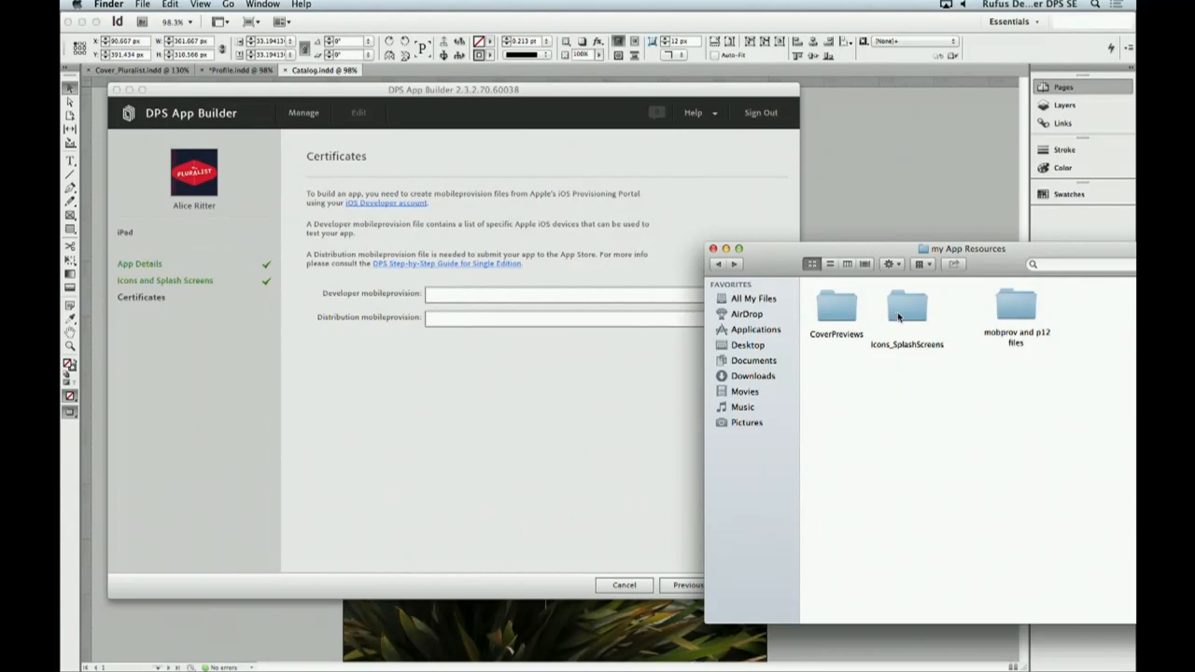
- Supply PluralistDev.mobileprovision and PluralistDist.mobileprovision from the mobprov and p12 files folder as the developer and distribution provisions, and submit the app
{"action": "double_click", "coordinate": [1006, 315]}
{"action": "left_click", "coordinate": [933, 379]}
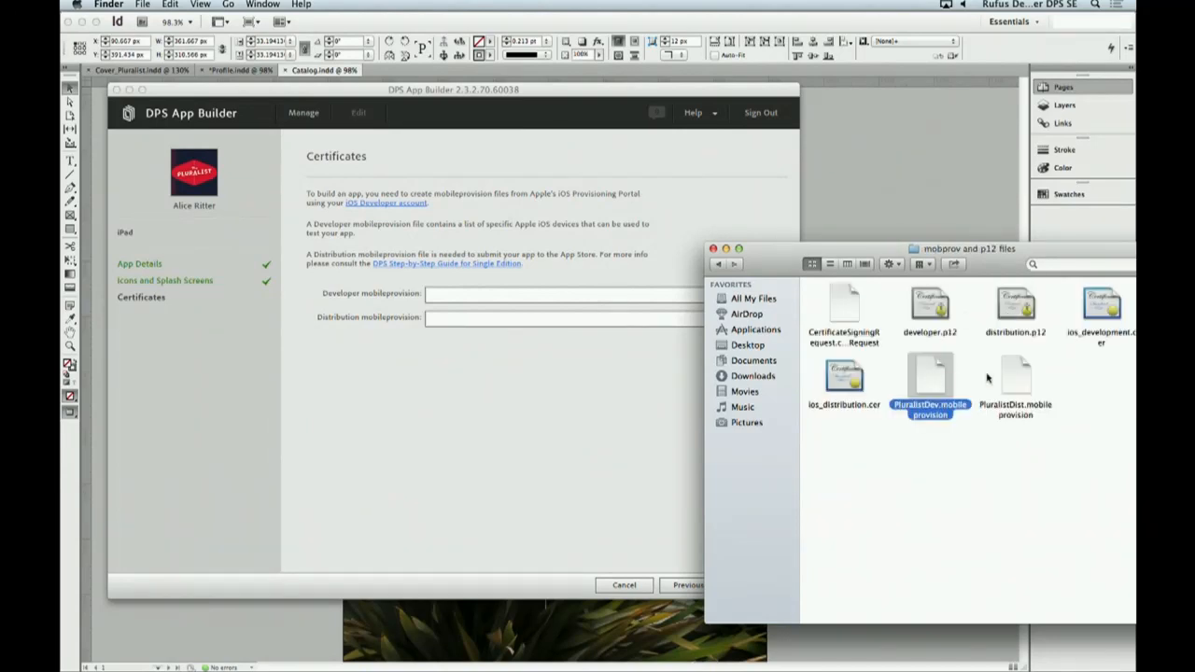
{"action": "left_click", "coordinate": [1018, 378], "text": "super"}
{"action": "left_click_drag", "start_coordinate": [1018, 378], "coordinate": [625, 297]}
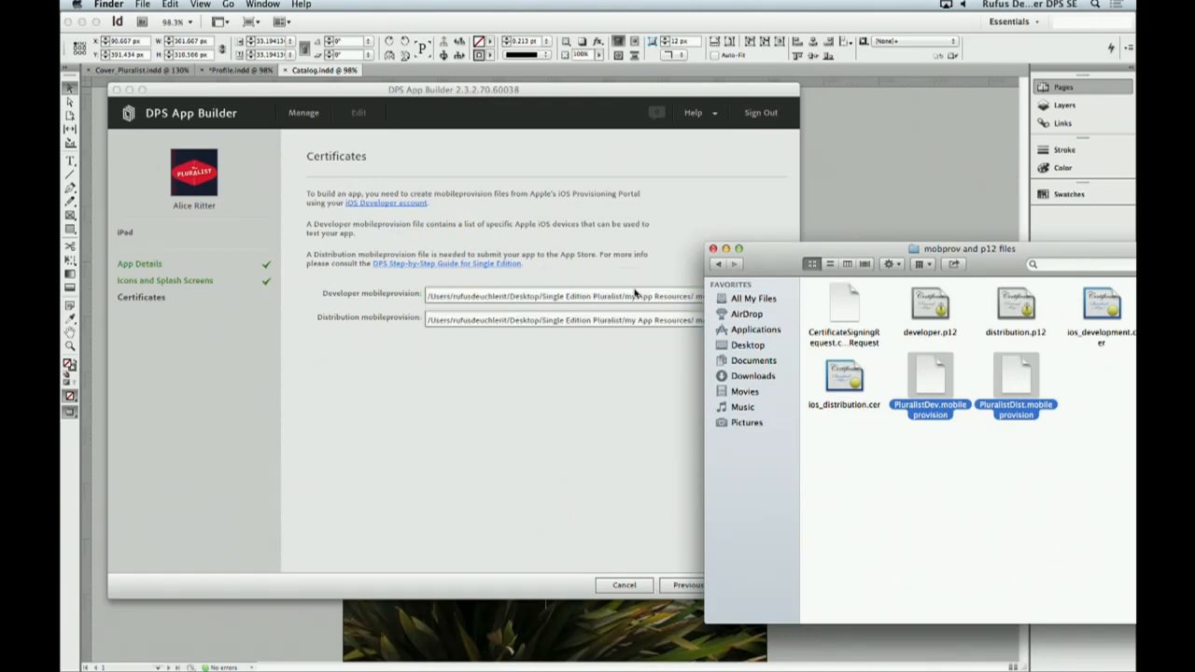
{"action": "left_click", "coordinate": [651, 371]}
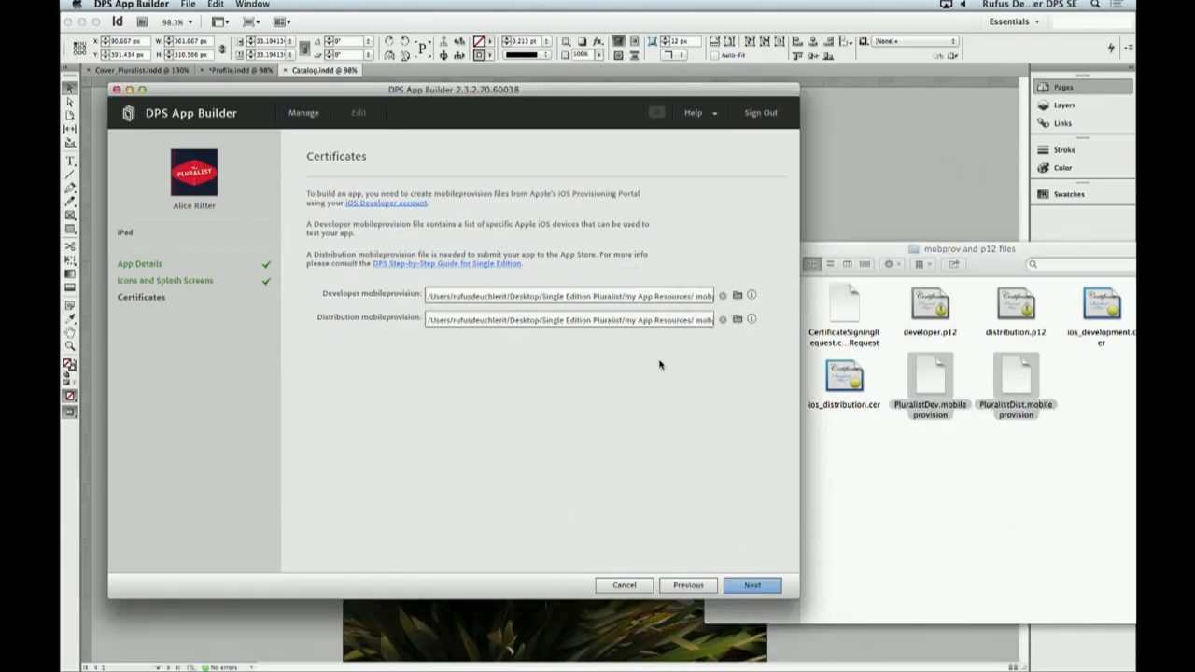
{"action": "left_click", "coordinate": [748, 586]}
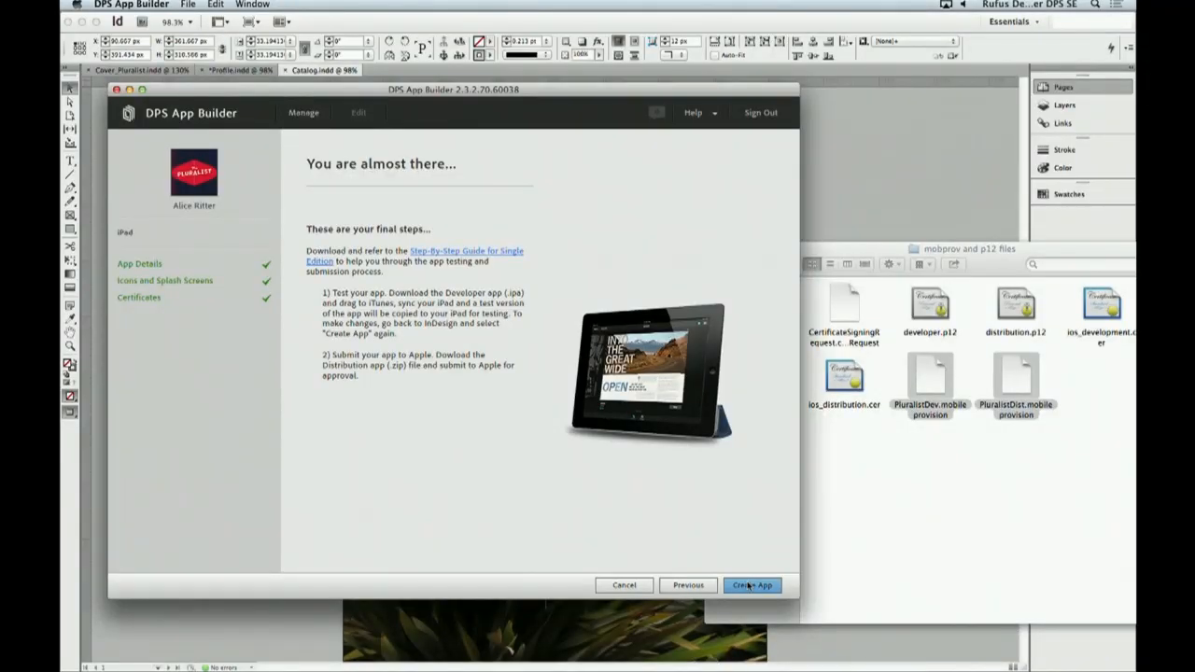
{"action": "left_click", "coordinate": [748, 586]}
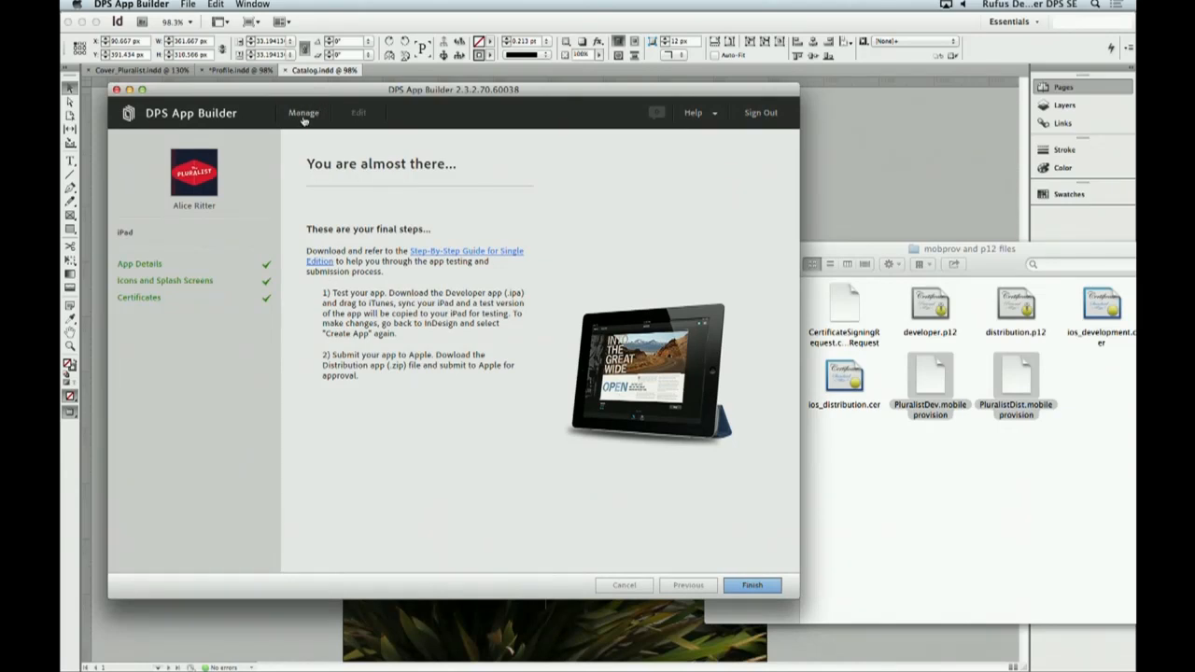
- Return to the app management list and check the new app's developer and distribution downloads
{"action": "left_click", "coordinate": [302, 114]}
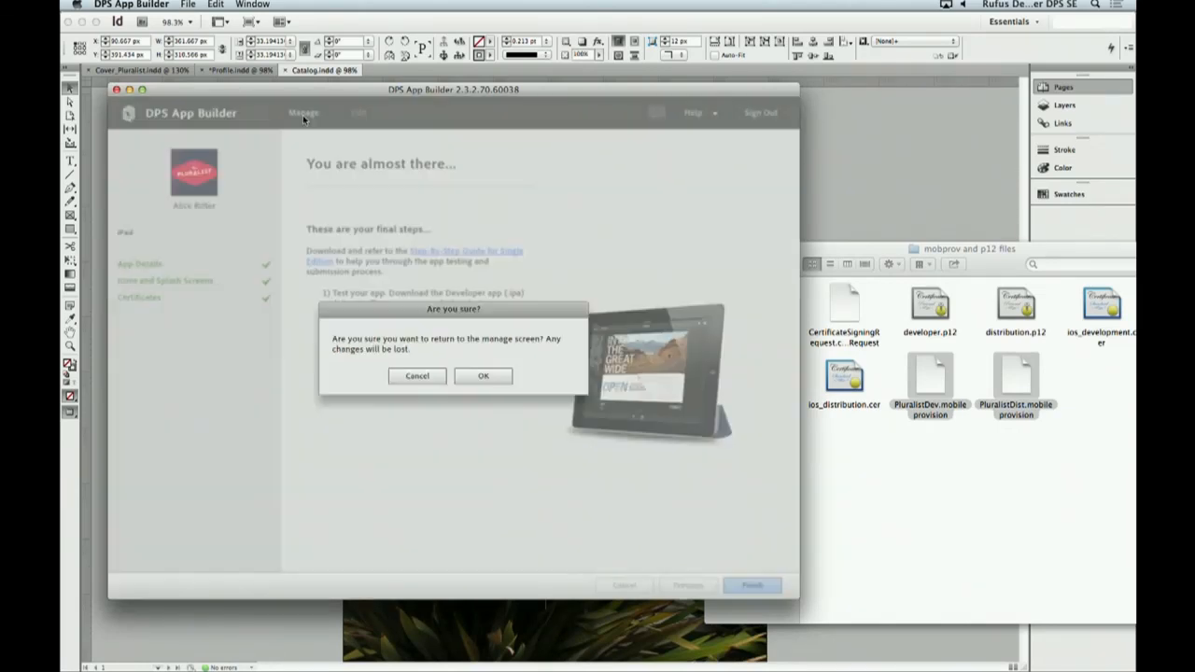
{"action": "left_click", "coordinate": [483, 375]}
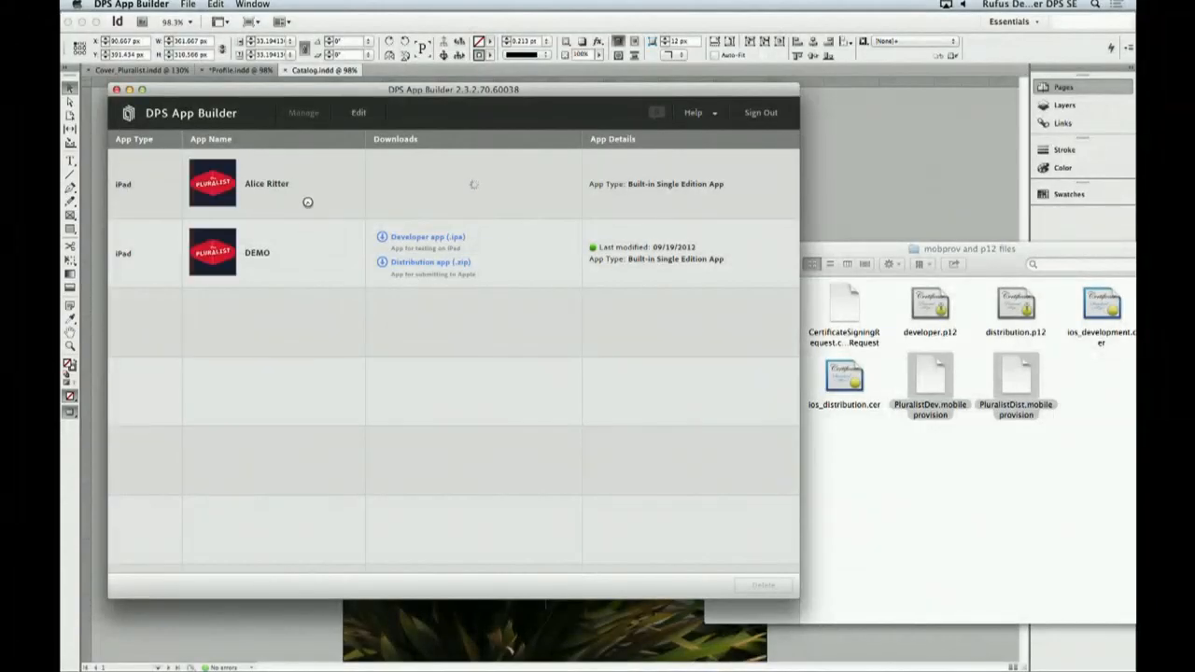
{"action": "left_click", "coordinate": [493, 196]}
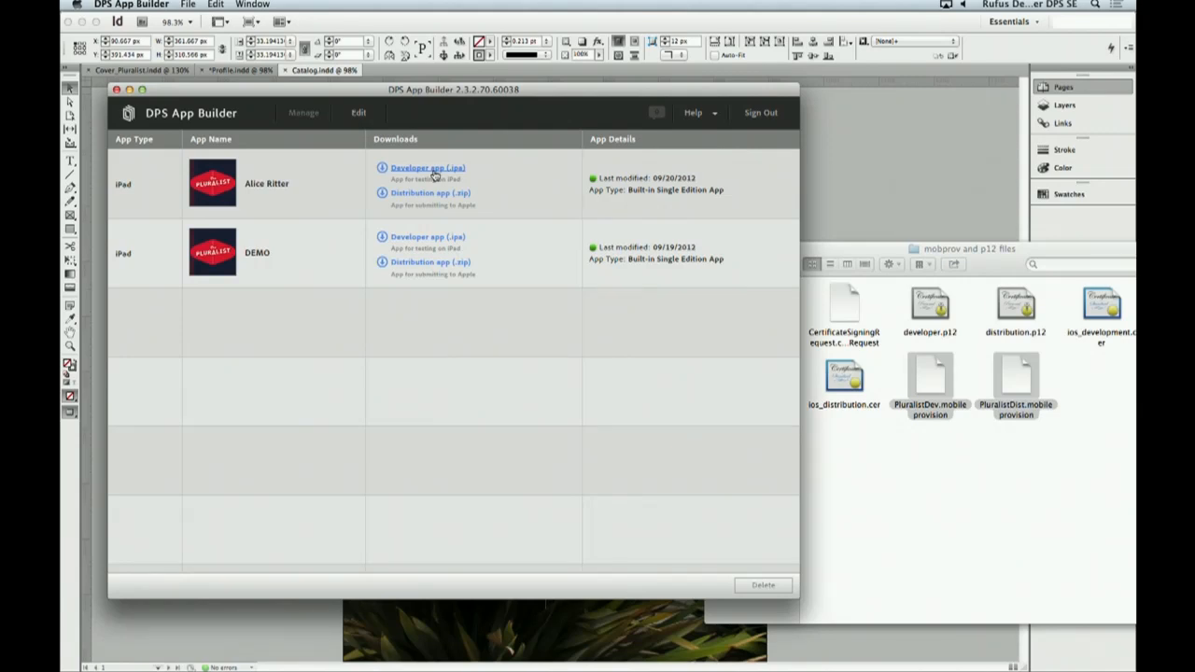
{"action": "key", "text": "super+Tab"}
{"action": "key", "text": "super+Tab"}
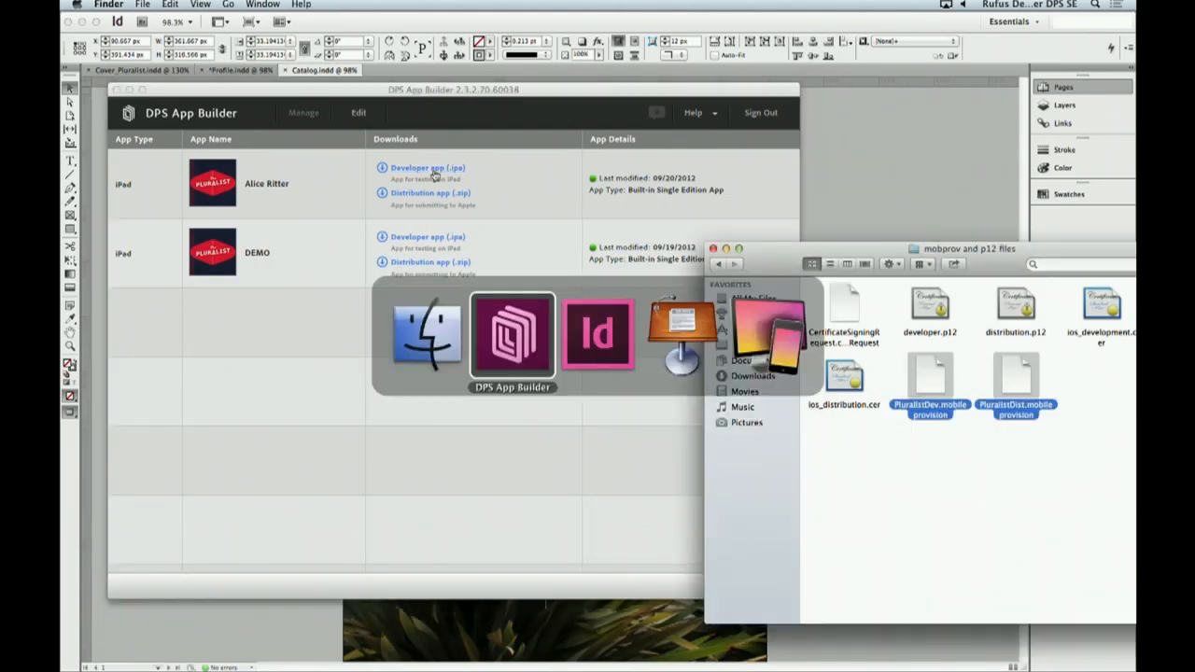
{"action": "key", "text": "super+Tab"}
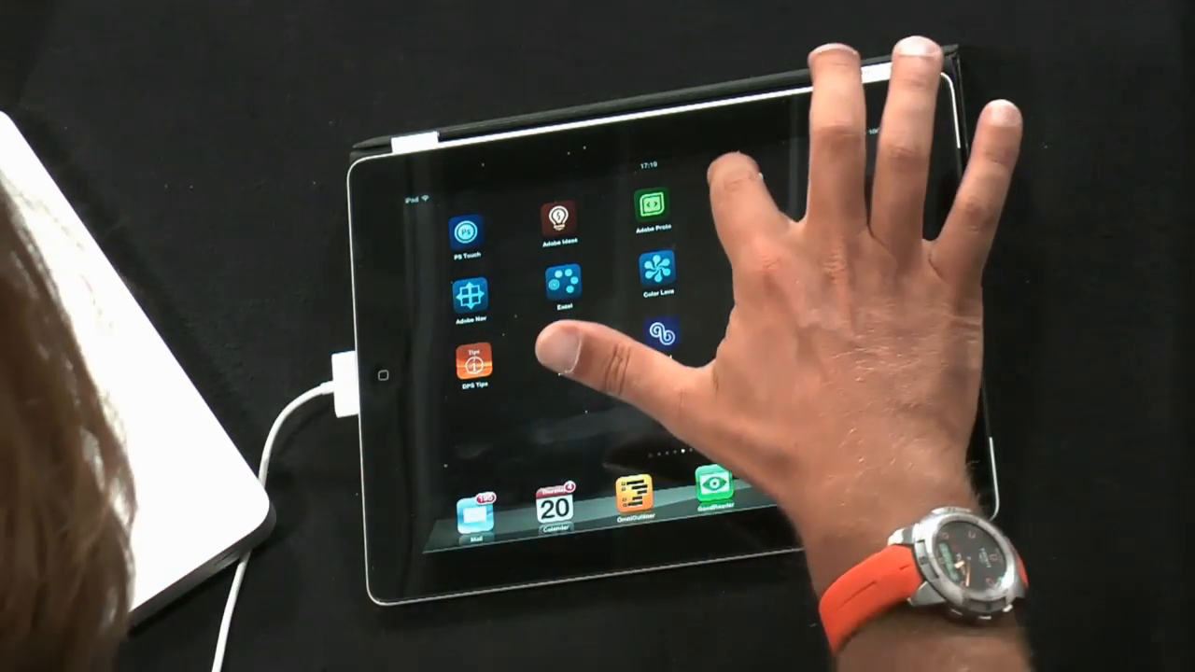
{"action": "left_click", "coordinate": [746, 191]}
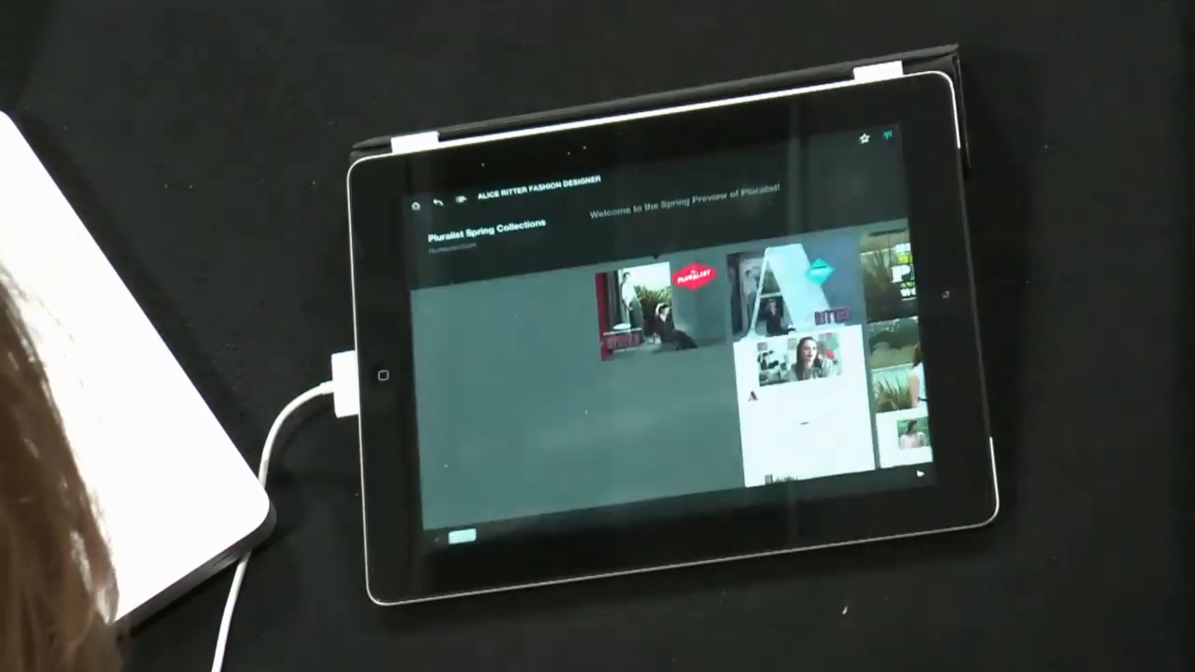
{"action": "left_click", "coordinate": [661, 306]}
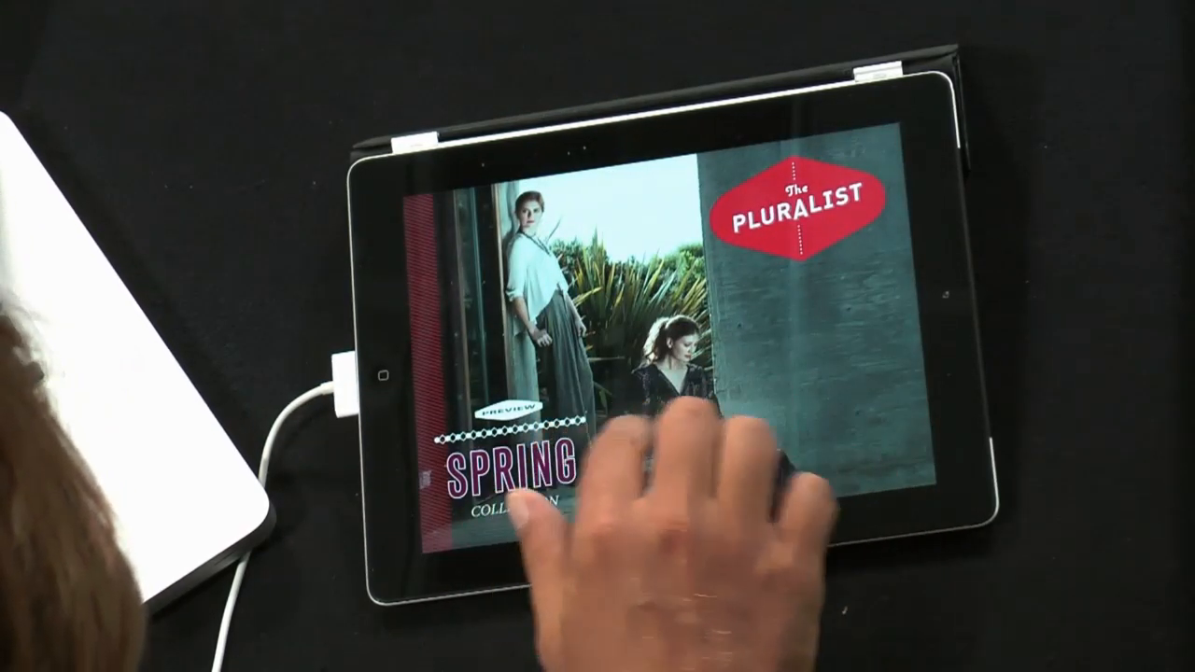
{"action": "mouse_move", "coordinate": [658, 428]}
{"action": "left_mouse_down"}
{"action": "mouse_move", "coordinate": [792, 411]}
{"action": "mouse_move", "coordinate": [494, 494]}
{"action": "left_mouse_up"}
{"action": "left_click_drag", "start_coordinate": [800, 437], "coordinate": [420, 532]}
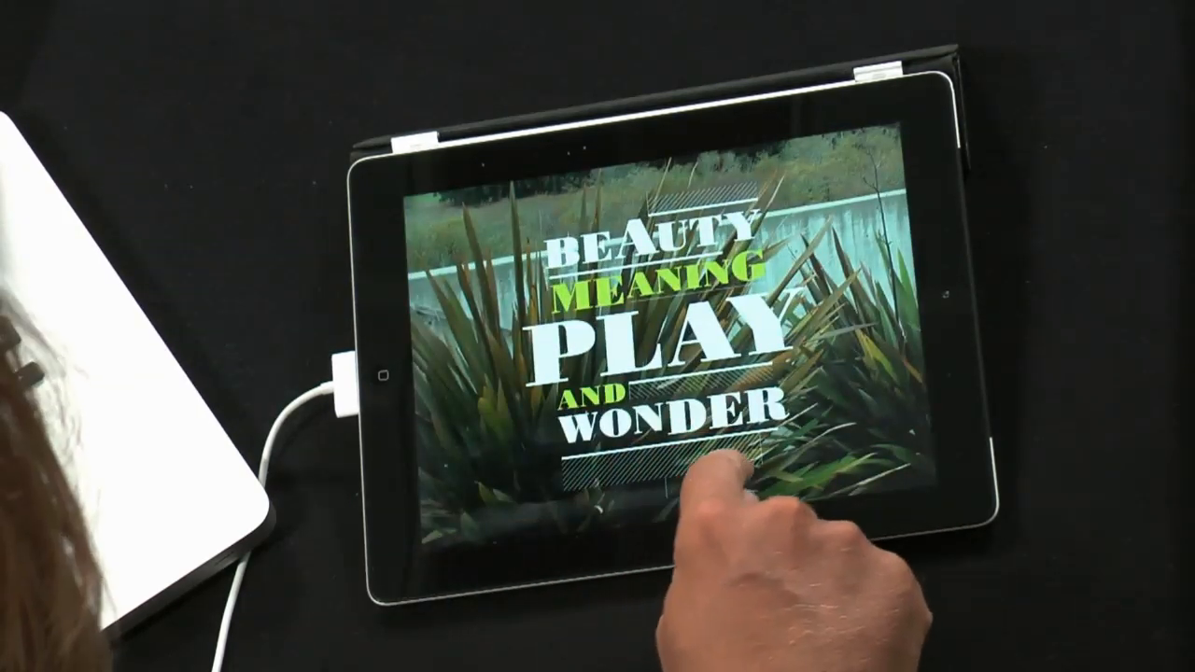
{"action": "left_click_drag", "start_coordinate": [814, 453], "coordinate": [775, 307]}
{"action": "left_click_drag", "start_coordinate": [789, 456], "coordinate": [800, 293]}
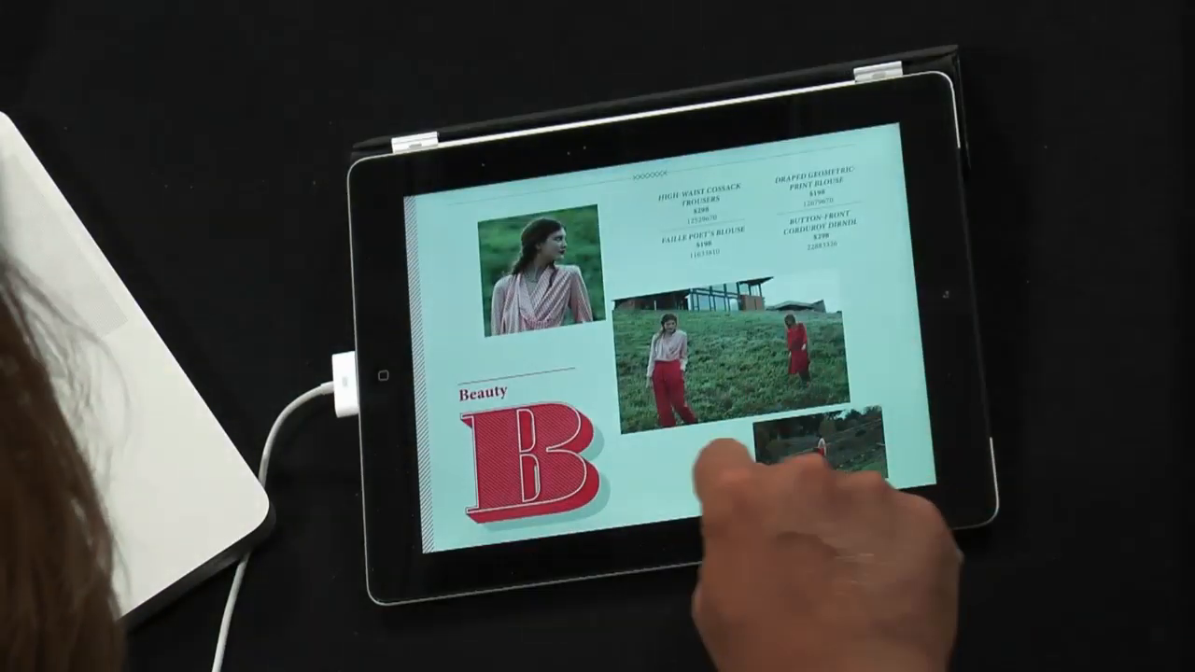
{"action": "left_click_drag", "start_coordinate": [723, 459], "coordinate": [699, 246]}
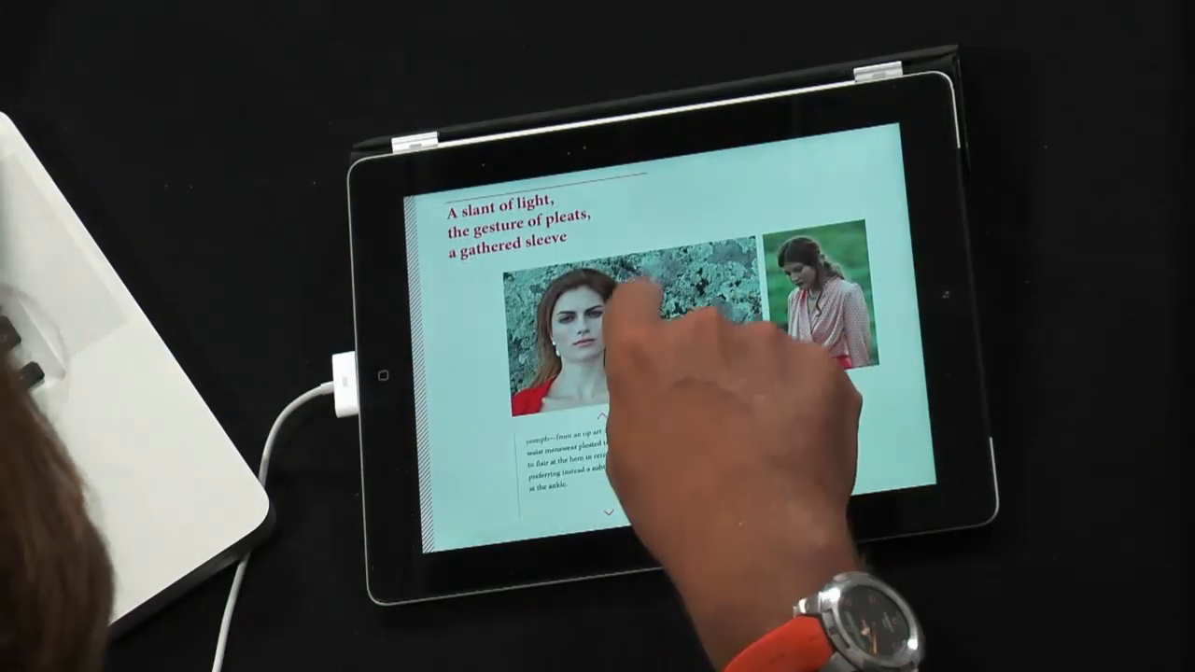
{"action": "left_click_drag", "start_coordinate": [645, 462], "coordinate": [653, 267]}
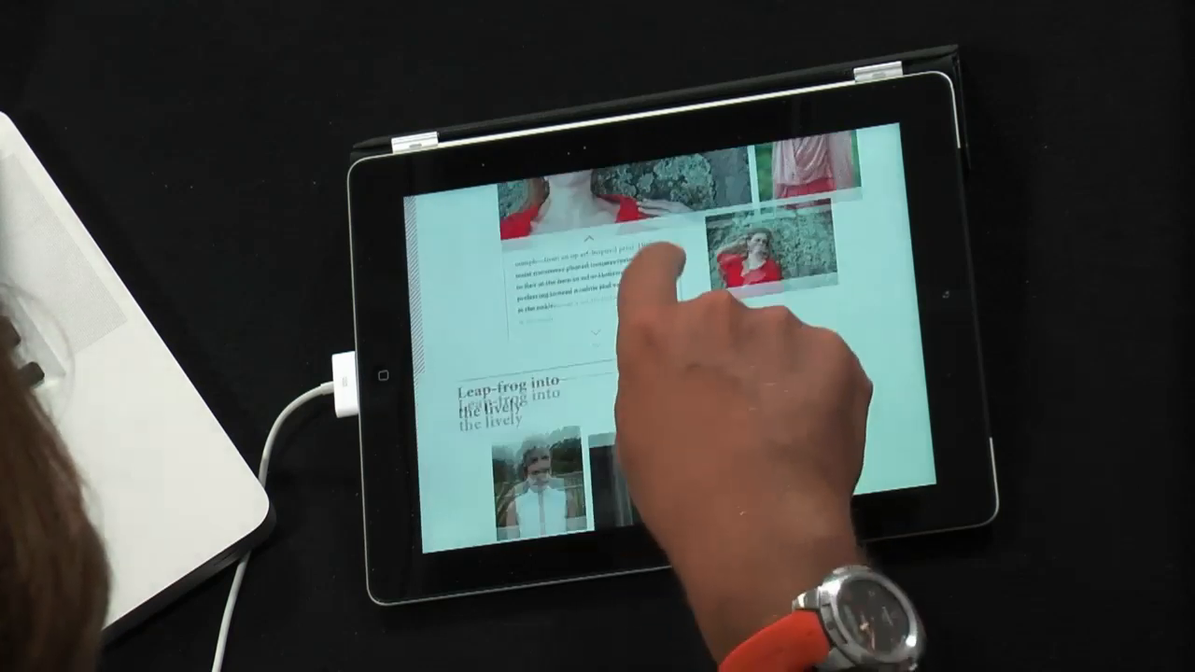
{"action": "left_click_drag", "start_coordinate": [574, 467], "coordinate": [632, 346]}
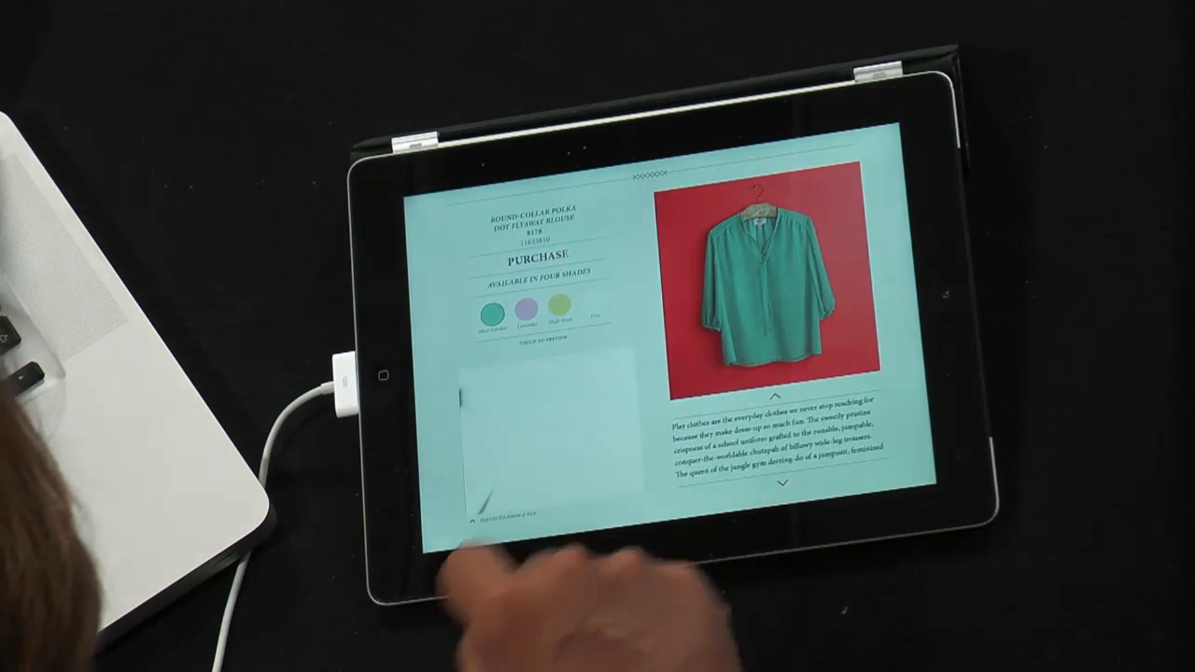
{"action": "left_click", "coordinate": [514, 411]}
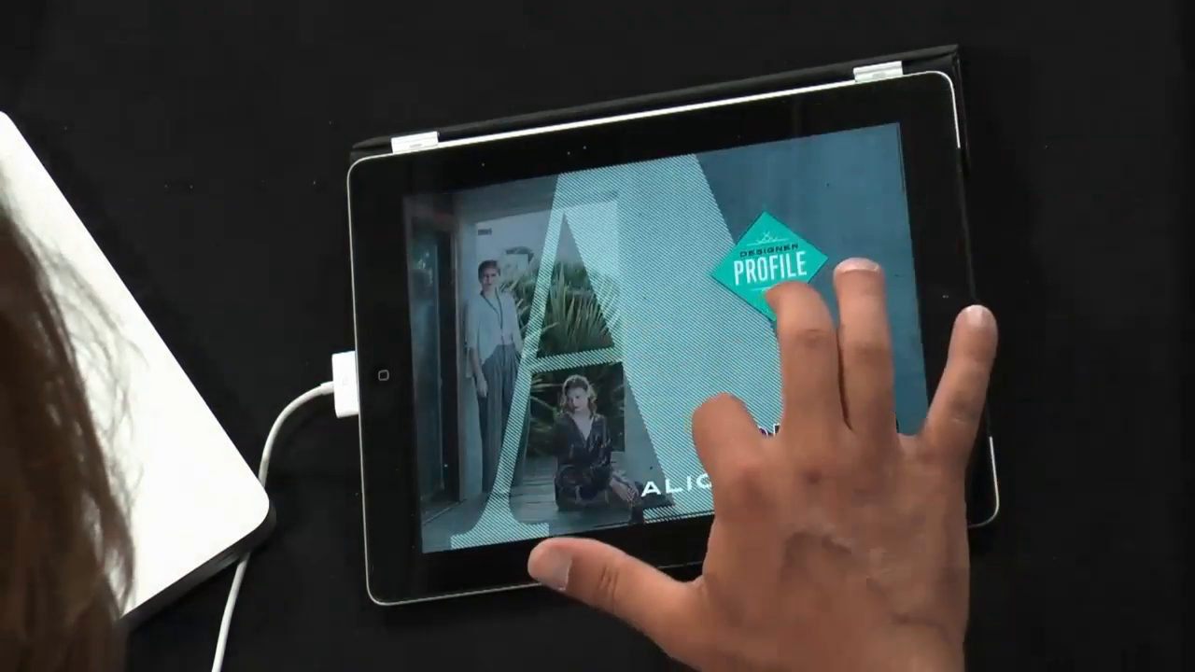
{"action": "scroll", "coordinate": [827, 361], "scroll_direction": "down", "scroll_amount": 5}
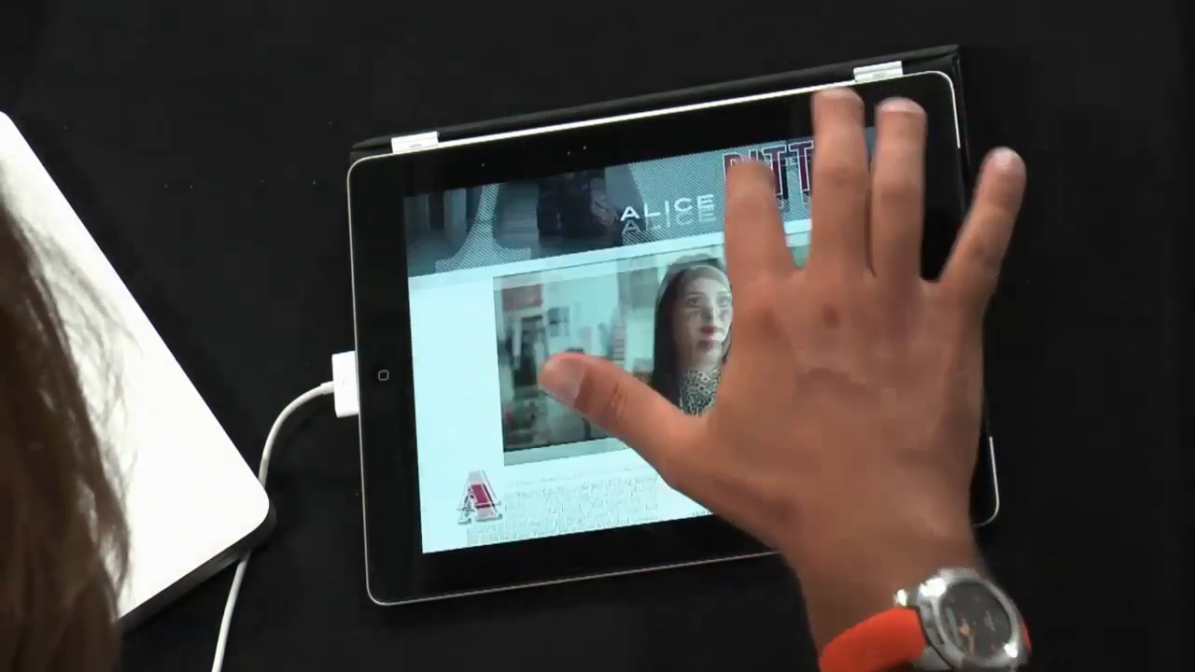
{"action": "scroll", "coordinate": [654, 355], "scroll_direction": "down", "scroll_amount": 10}
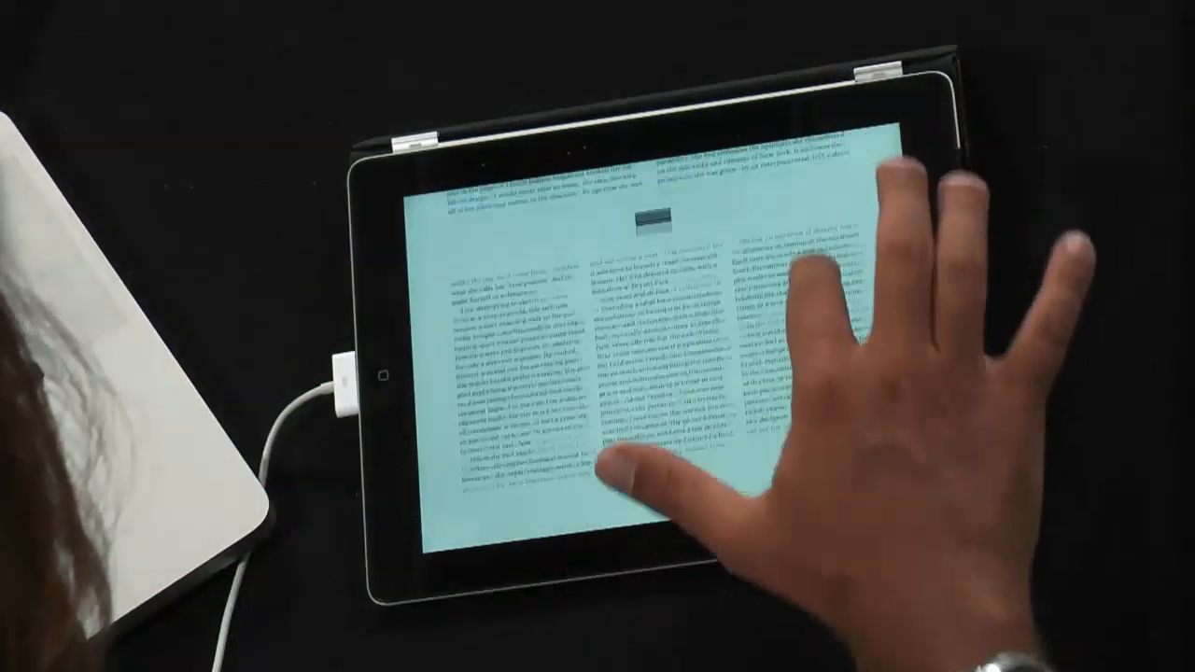
{"action": "scroll", "coordinate": [654, 355], "scroll_direction": "down", "scroll_amount": 10}
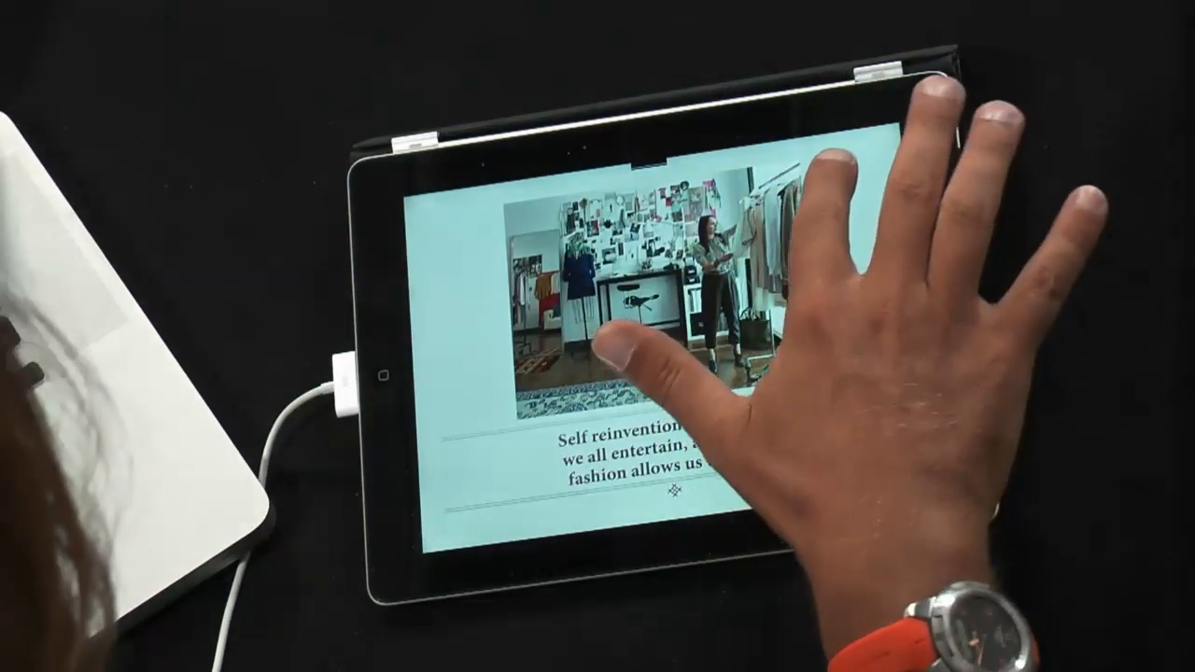
{"action": "scroll", "coordinate": [654, 355], "scroll_direction": "down", "scroll_amount": 5}
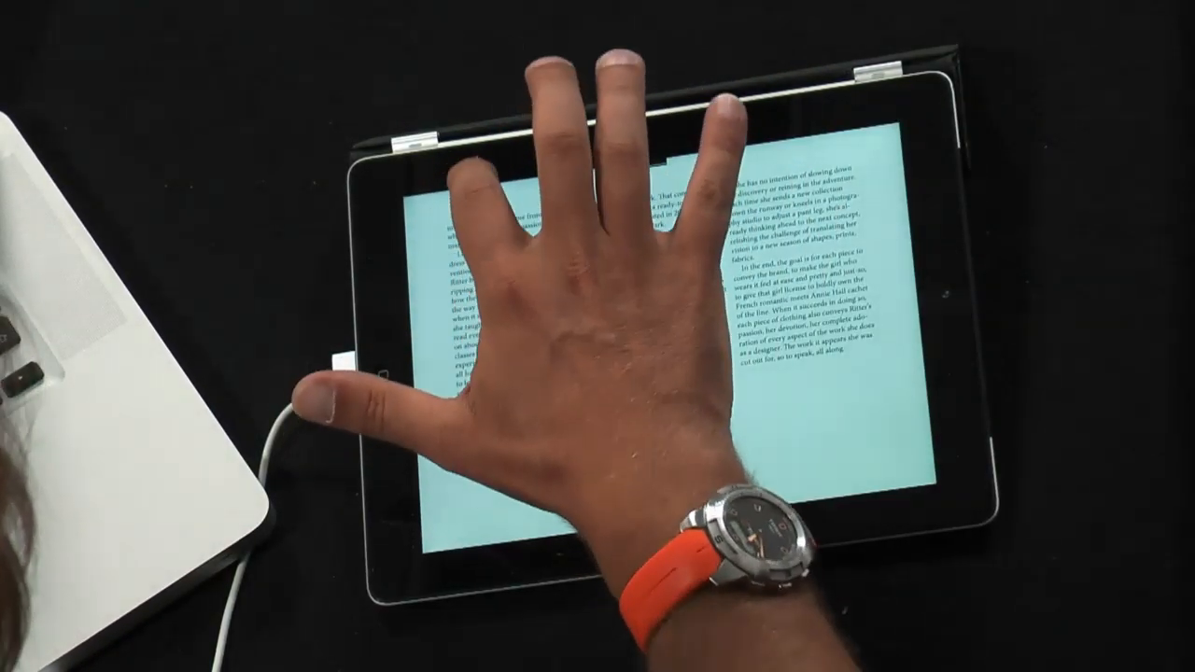
{"action": "left_click", "coordinate": [460, 198]}
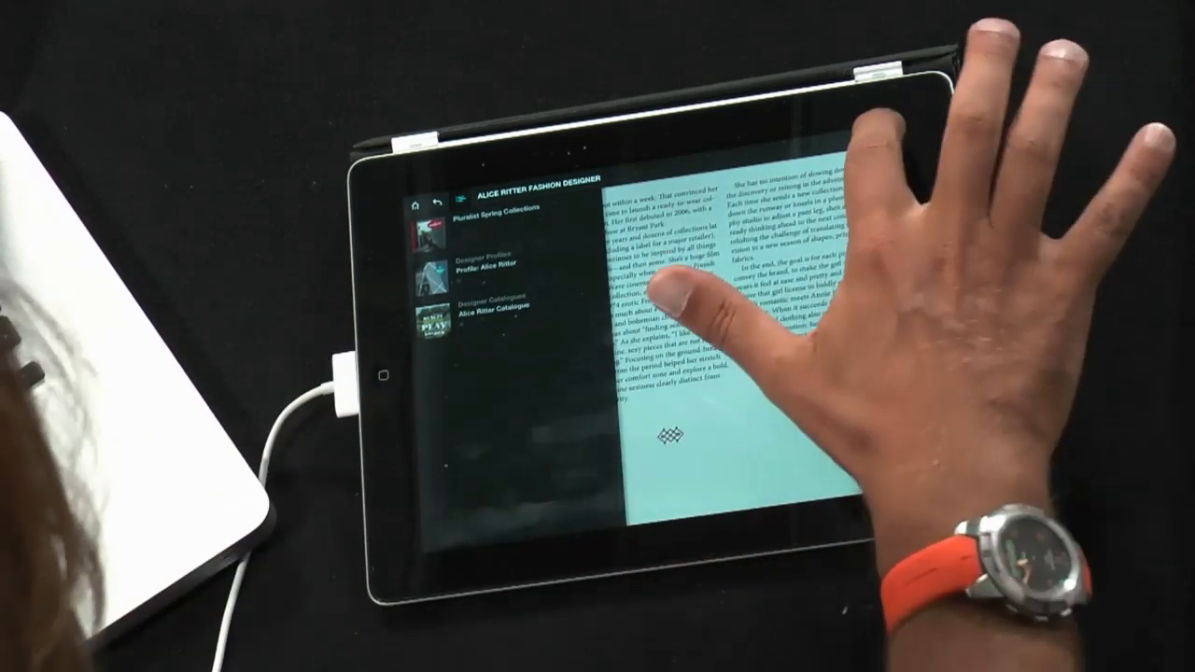
{"action": "left_click", "coordinate": [888, 134]}
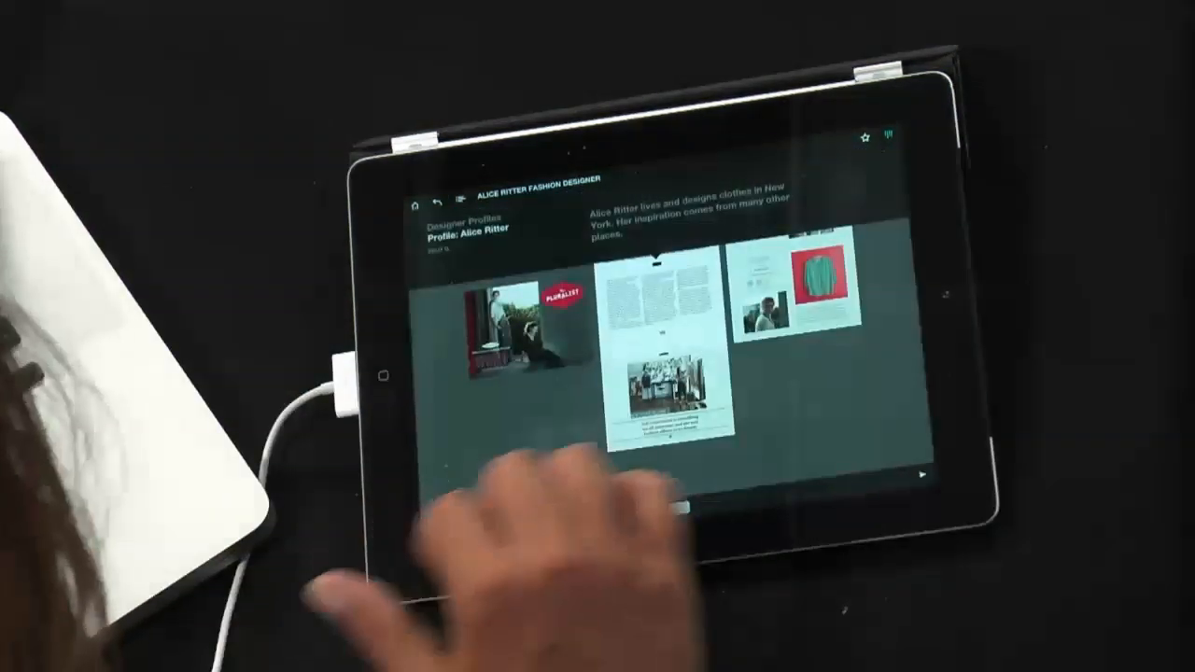
{"action": "mouse_move", "coordinate": [656, 406]}
{"action": "left_mouse_down"}
{"action": "mouse_move", "coordinate": [562, 454]}
{"action": "mouse_move", "coordinate": [700, 437]}
{"action": "left_mouse_up"}
{"action": "left_click_drag", "start_coordinate": [772, 385], "coordinate": [644, 378]}
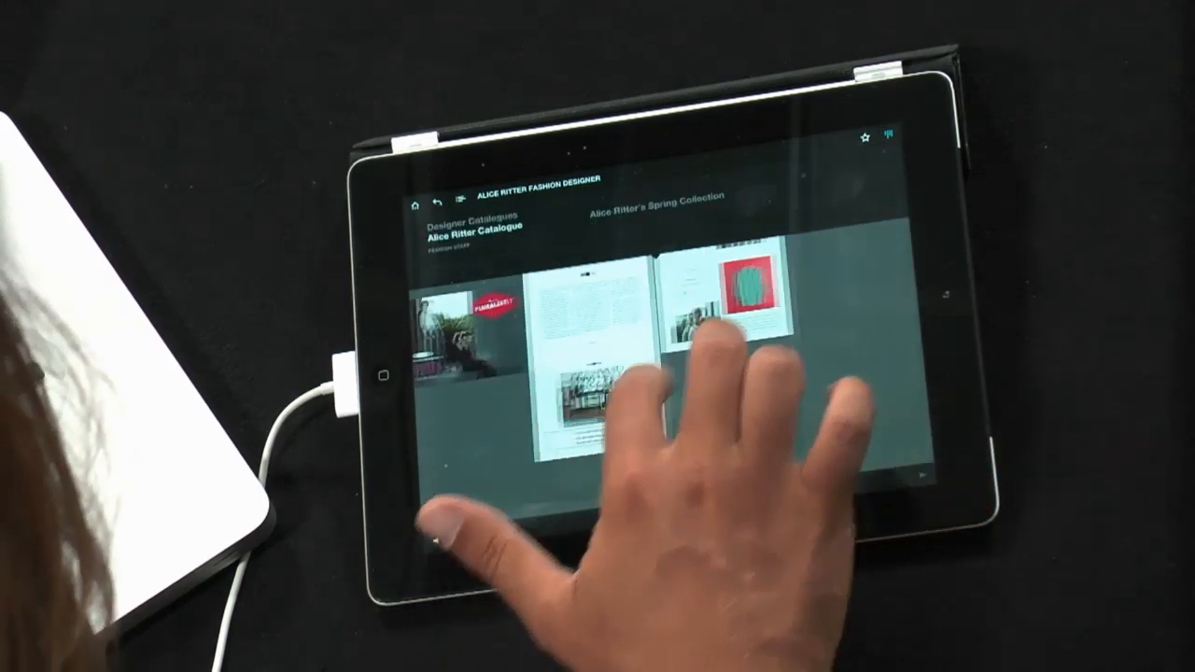
{"action": "left_click", "coordinate": [547, 350]}
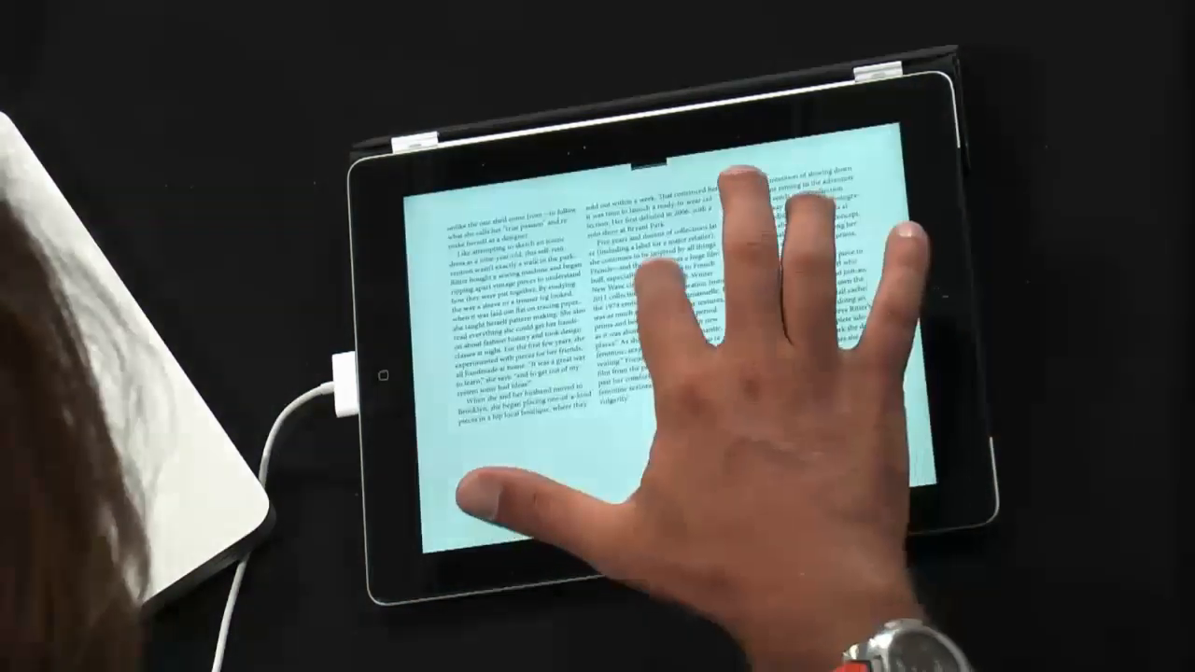
{"action": "left_click_drag", "start_coordinate": [661, 271], "coordinate": [686, 374]}
{"action": "left_click_drag", "start_coordinate": [714, 271], "coordinate": [737, 373]}
{"action": "left_click_drag", "start_coordinate": [800, 248], "coordinate": [822, 355]}
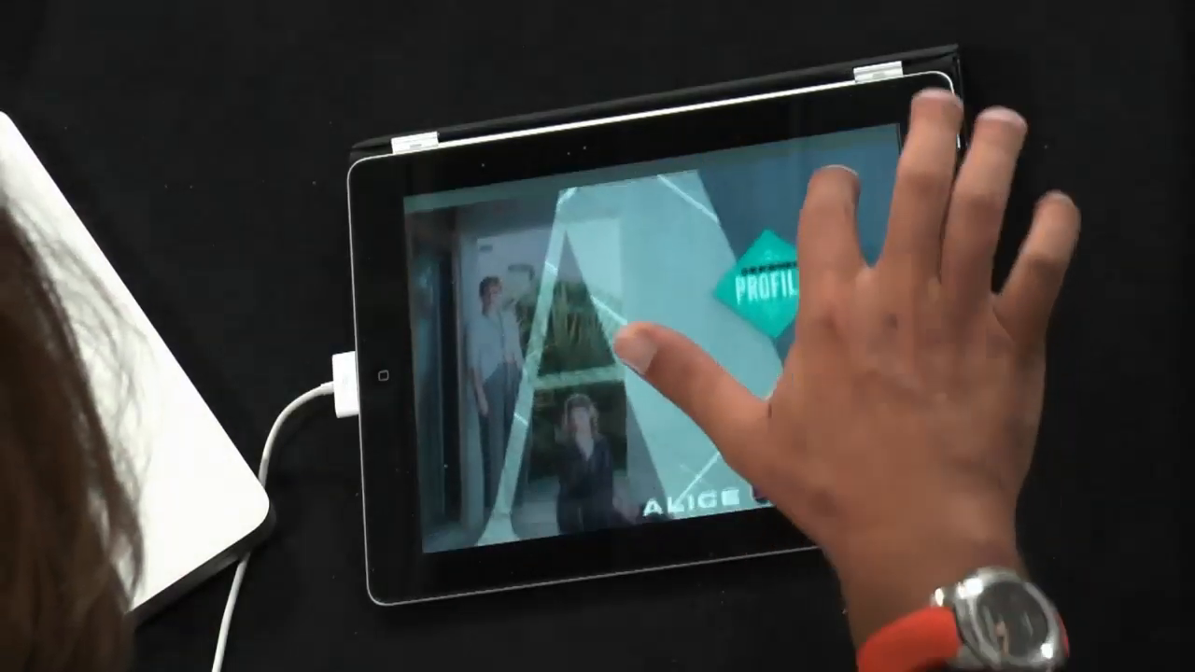
{"action": "left_click_drag", "start_coordinate": [803, 266], "coordinate": [653, 285]}
{"action": "mouse_move", "coordinate": [831, 247]}
{"action": "left_mouse_down"}
{"action": "mouse_move", "coordinate": [864, 359]}
{"action": "mouse_move", "coordinate": [869, 350]}
{"action": "left_mouse_up"}
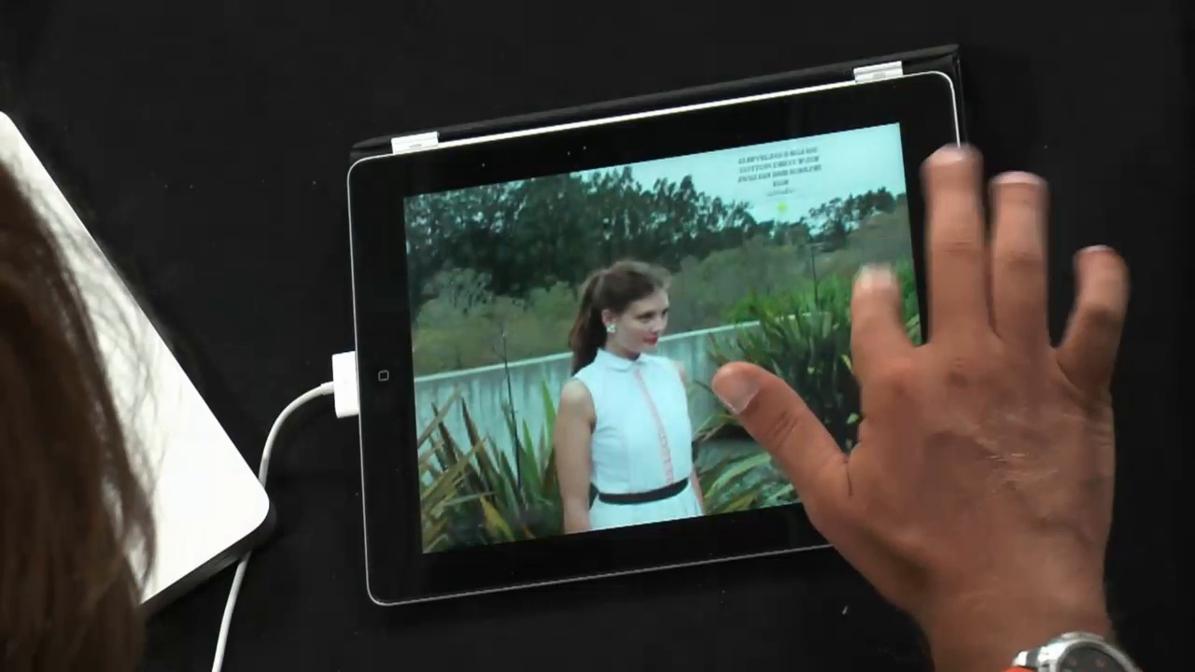
{"action": "left_click_drag", "start_coordinate": [863, 261], "coordinate": [883, 359]}
{"action": "left_click", "coordinate": [876, 150]}
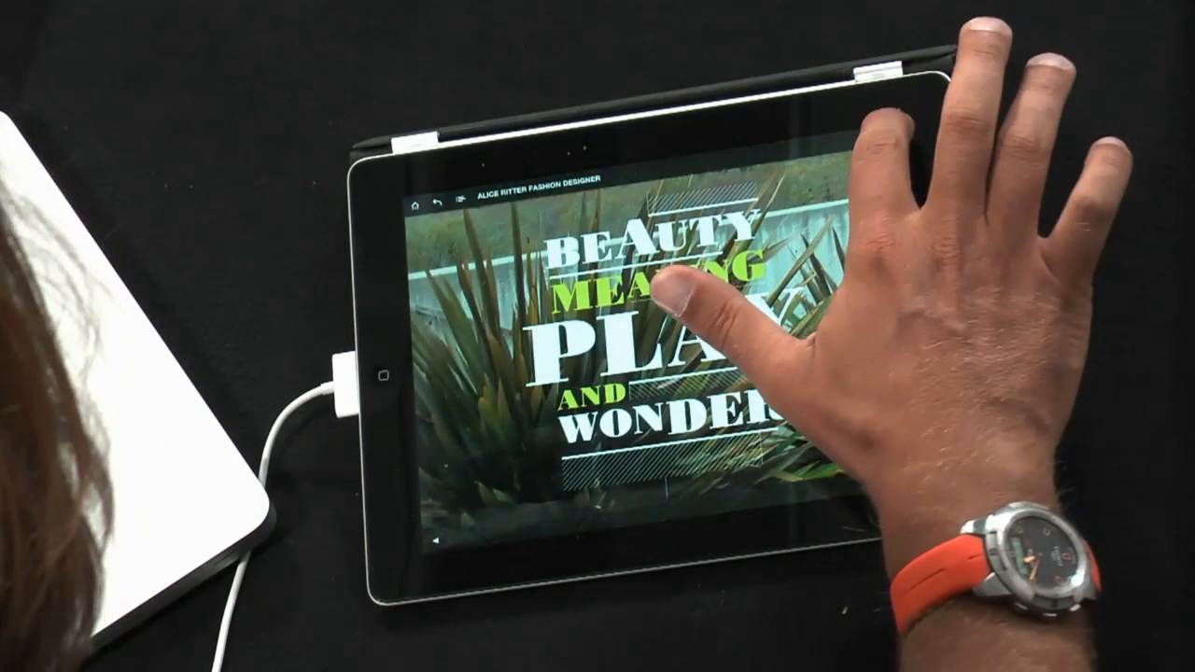
{"action": "scroll", "coordinate": [691, 327], "scroll_direction": "down", "scroll_amount": 3}
{"action": "mouse_move", "coordinate": [504, 453]}
{"action": "left_mouse_down"}
{"action": "mouse_move", "coordinate": [742, 425]}
{"action": "mouse_move", "coordinate": [560, 438]}
{"action": "mouse_move", "coordinate": [644, 434]}
{"action": "mouse_move", "coordinate": [592, 446]}
{"action": "mouse_move", "coordinate": [572, 425]}
{"action": "left_mouse_up"}
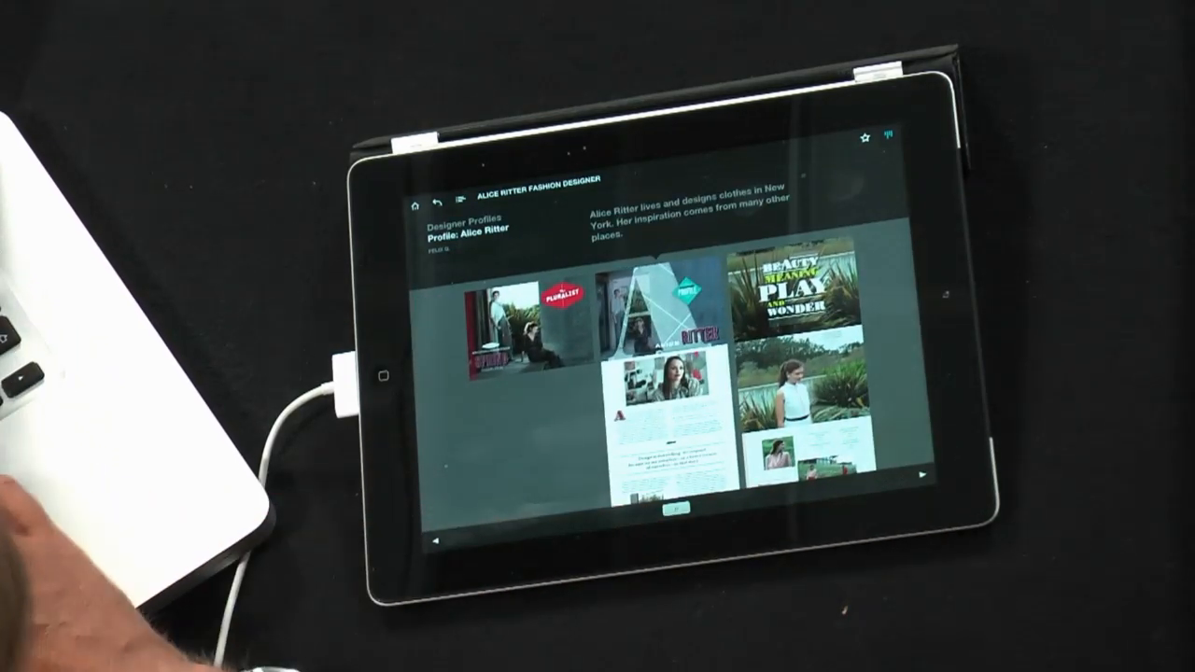